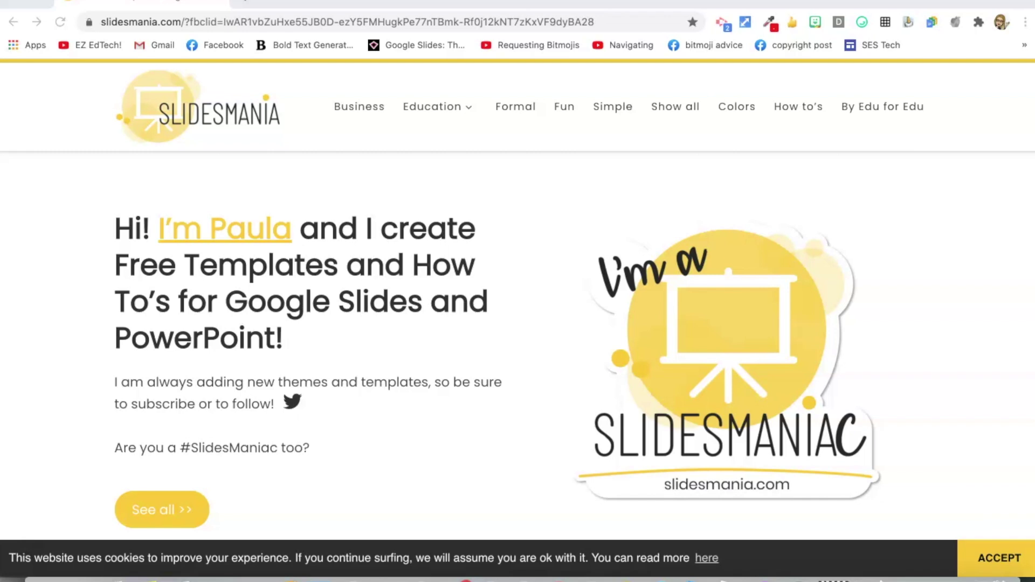
# Step: Browse SlidesMania's Education category and open the Free School Phone App template page
pyautogui.click(451, 107)
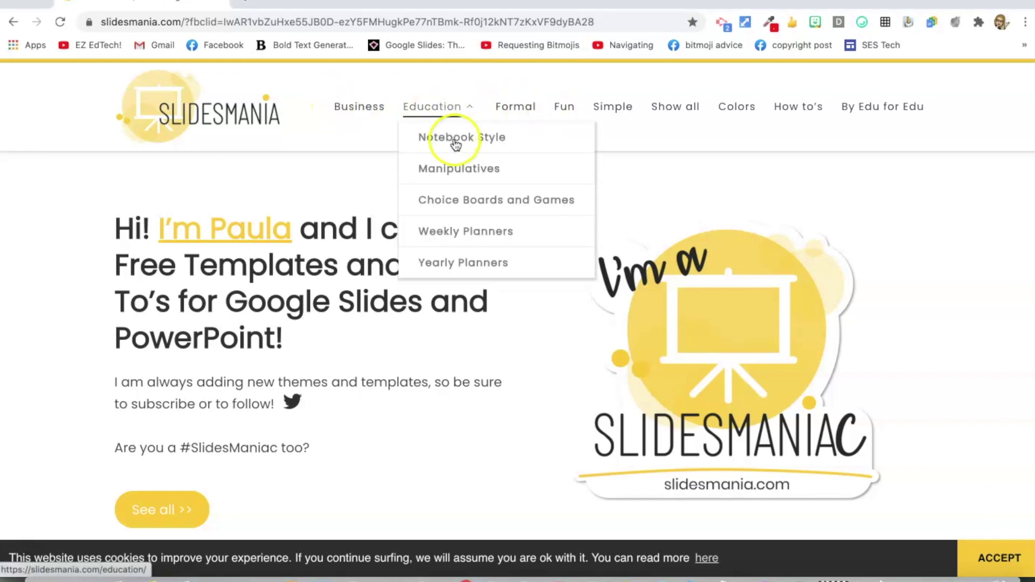
pyautogui.click(435, 108)
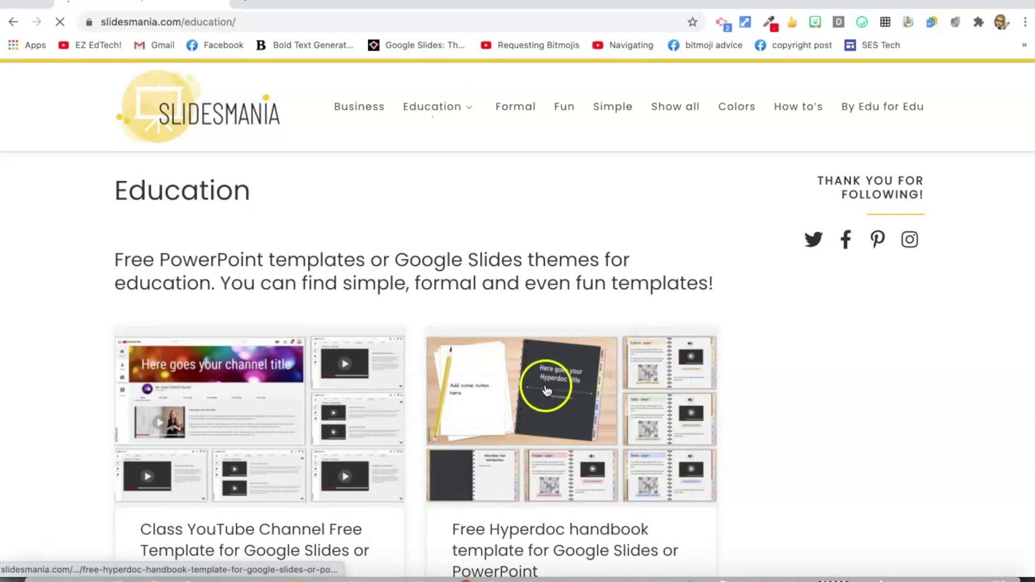
pyautogui.scroll(-3, 548, 385)
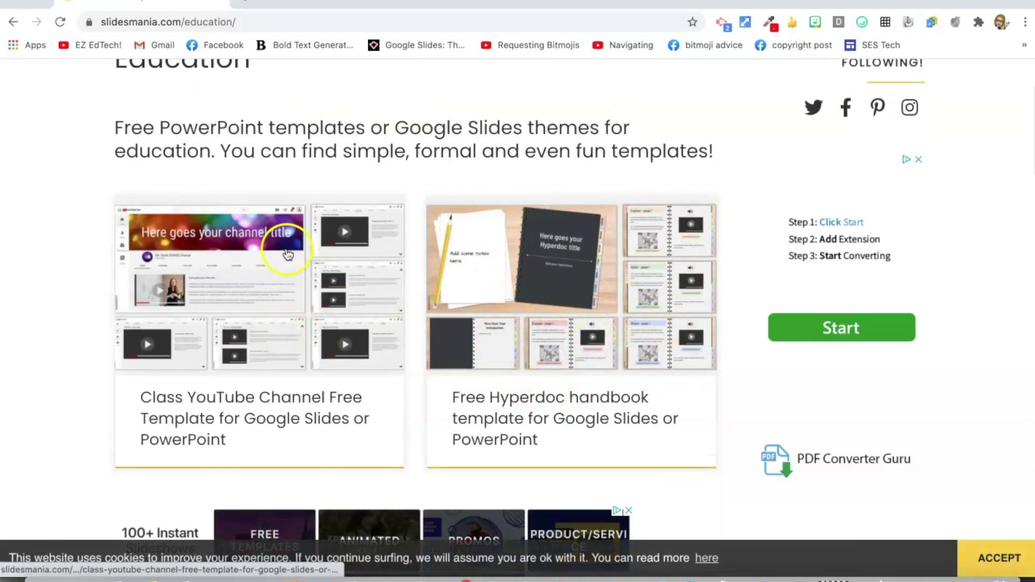
pyautogui.scroll(-2, 274, 313)
pyautogui.scroll(-7, 274, 313)
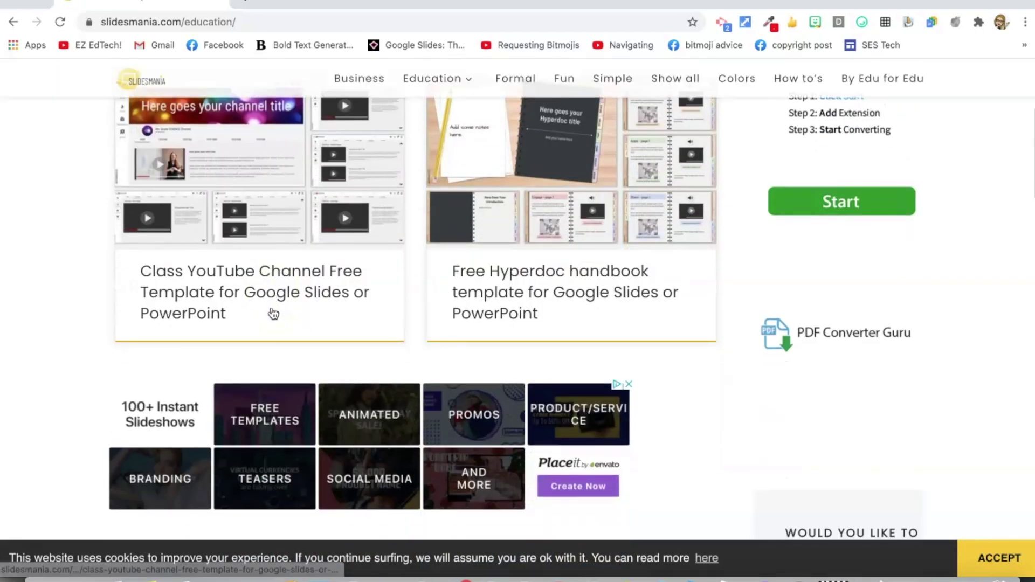
pyautogui.scroll(-3, 288, 322)
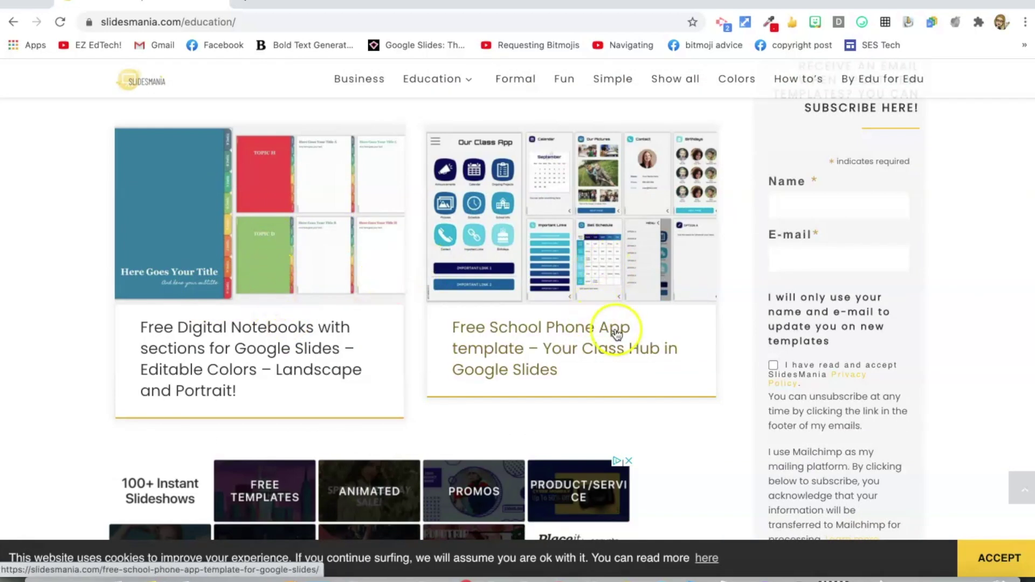
pyautogui.click(598, 253)
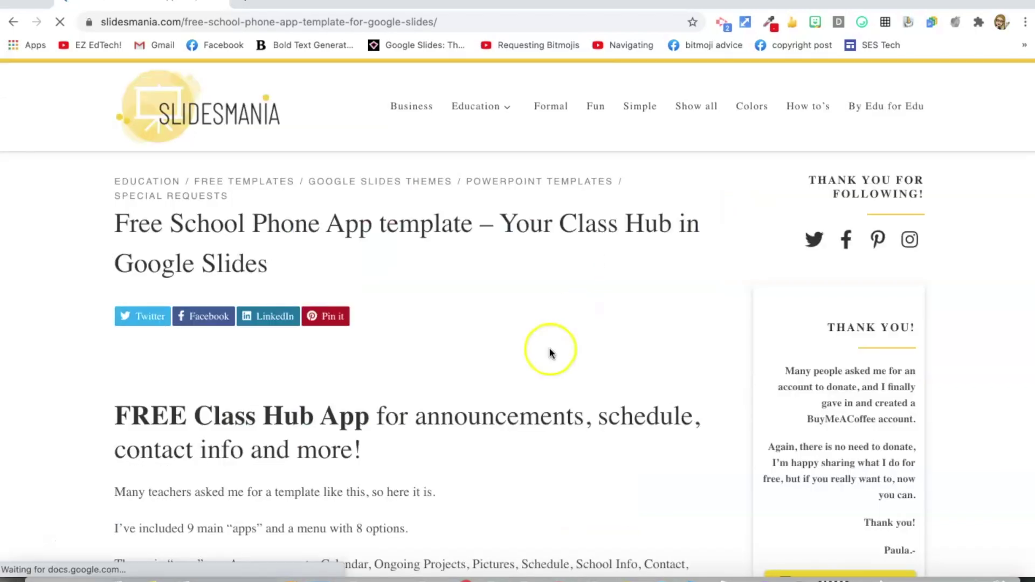
# Step: Scroll the Phone App template page down to the Download PowerPoint and Use in Google Slides buttons
pyautogui.scroll(-2, 520, 444)
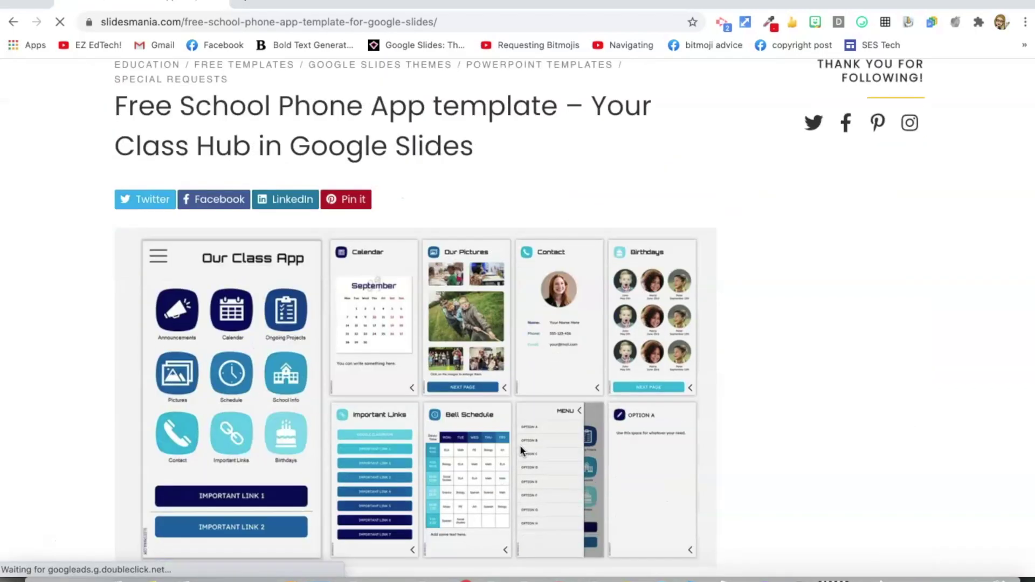
pyautogui.scroll(-4, 520, 445)
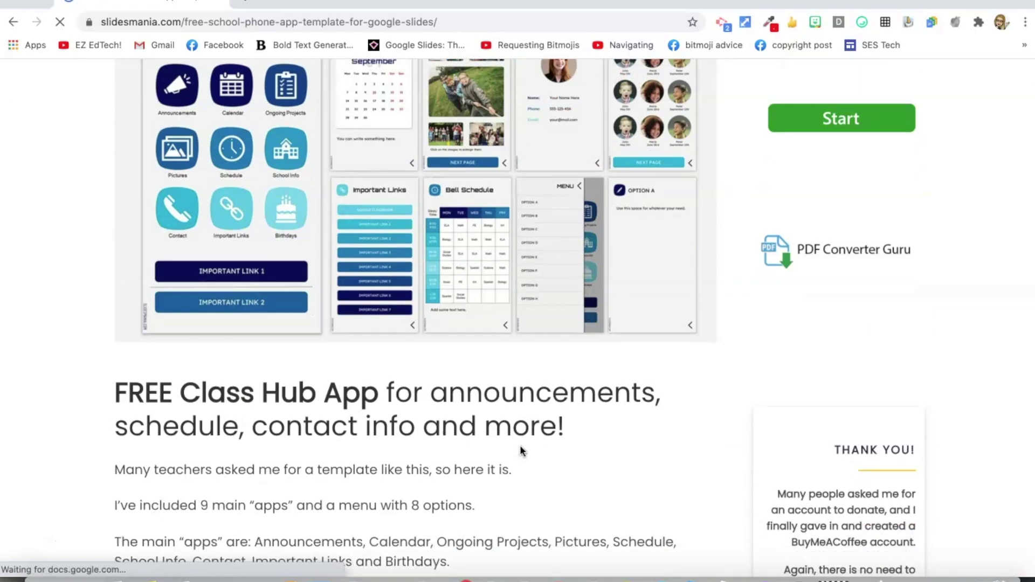
pyautogui.scroll(-7, 520, 445)
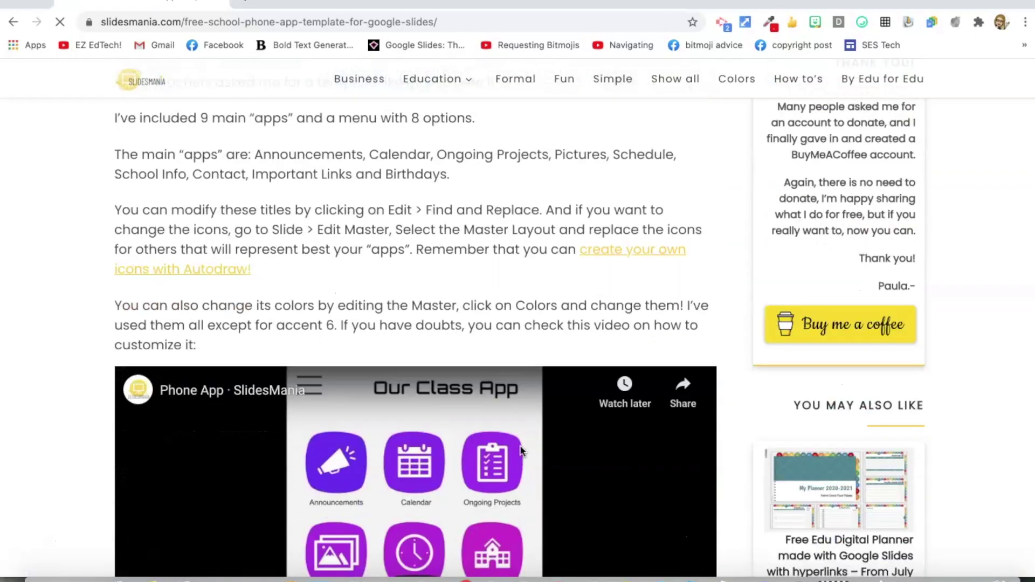
pyautogui.scroll(-6, 521, 450)
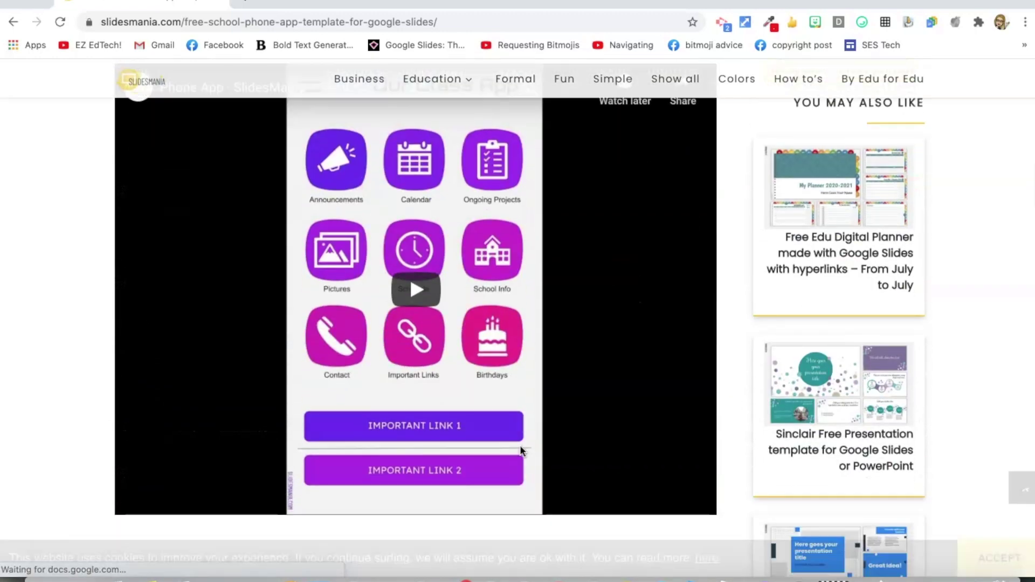
pyautogui.scroll(-9, 520, 445)
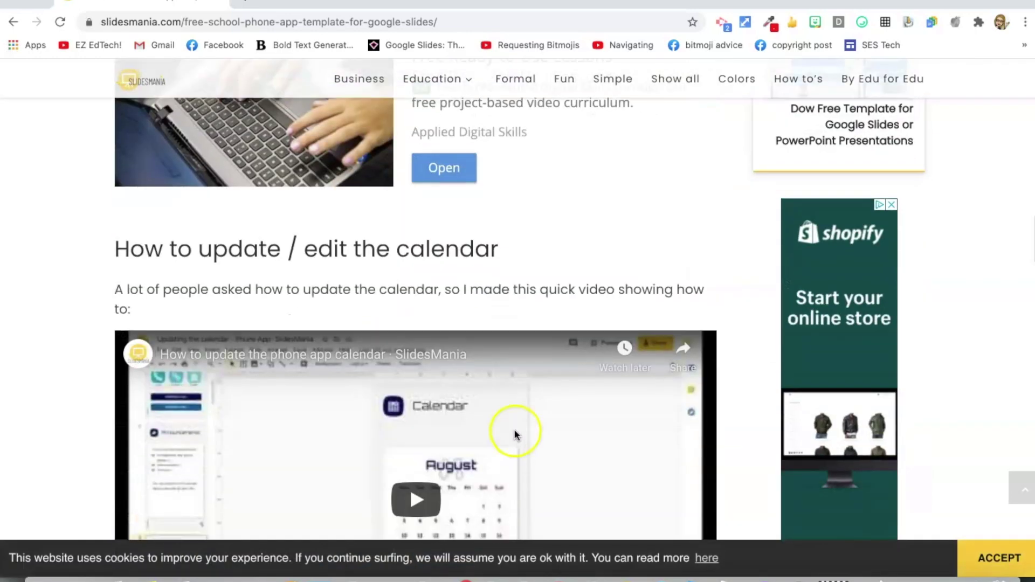
pyautogui.scroll(-8, 515, 433)
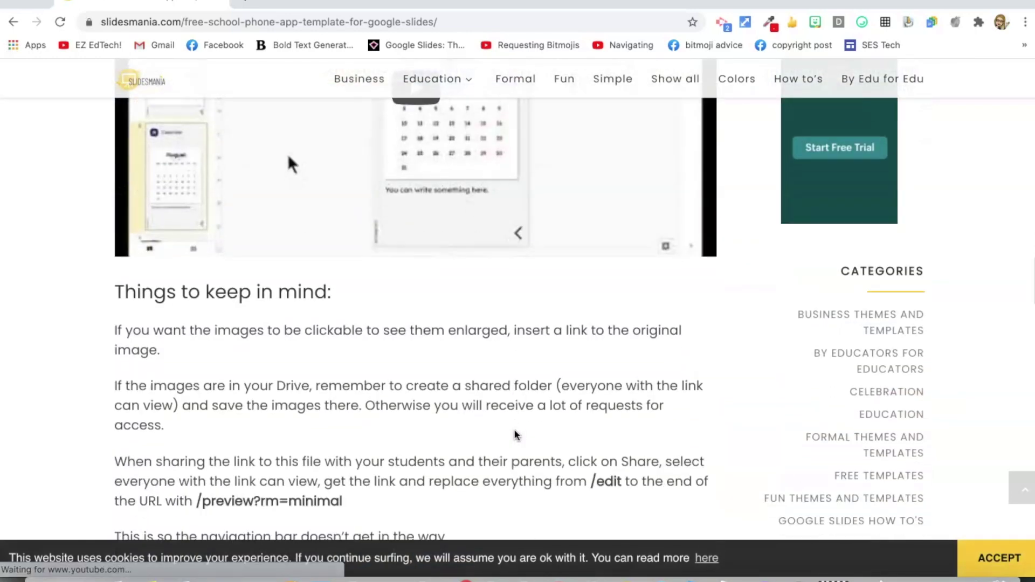
pyautogui.scroll(-10, 515, 435)
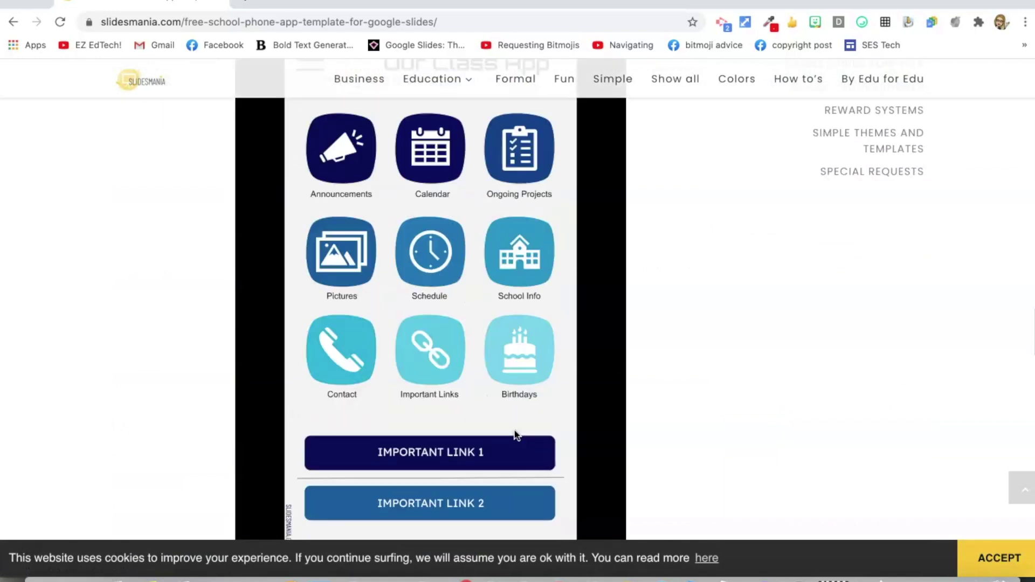
pyautogui.scroll(-5, 515, 431)
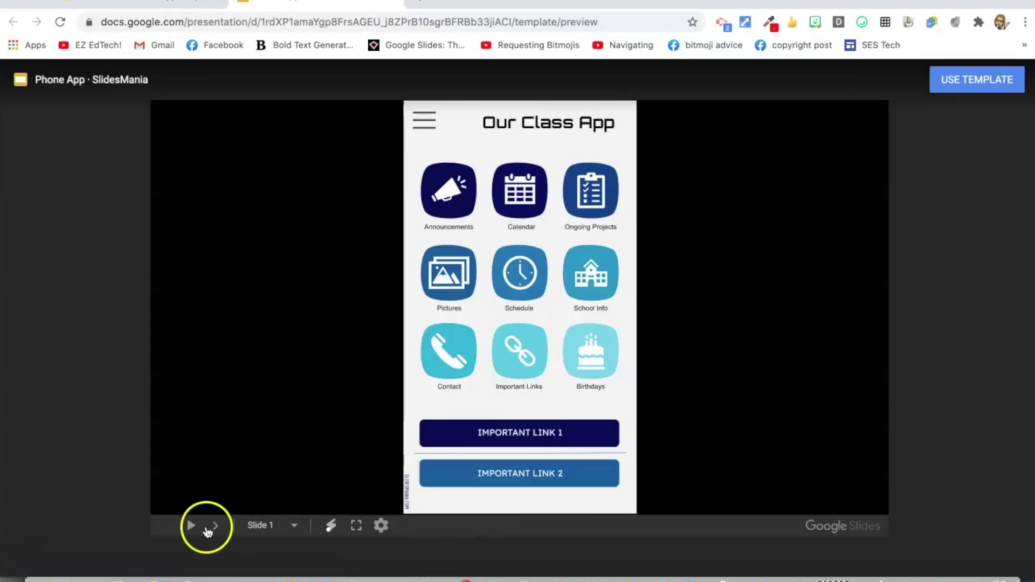
# Step: Preview the Phone App deck through the Calendar and Ongoing Projects slides, then copy it
pyautogui.click(215, 527)
pyautogui.click(215, 527)
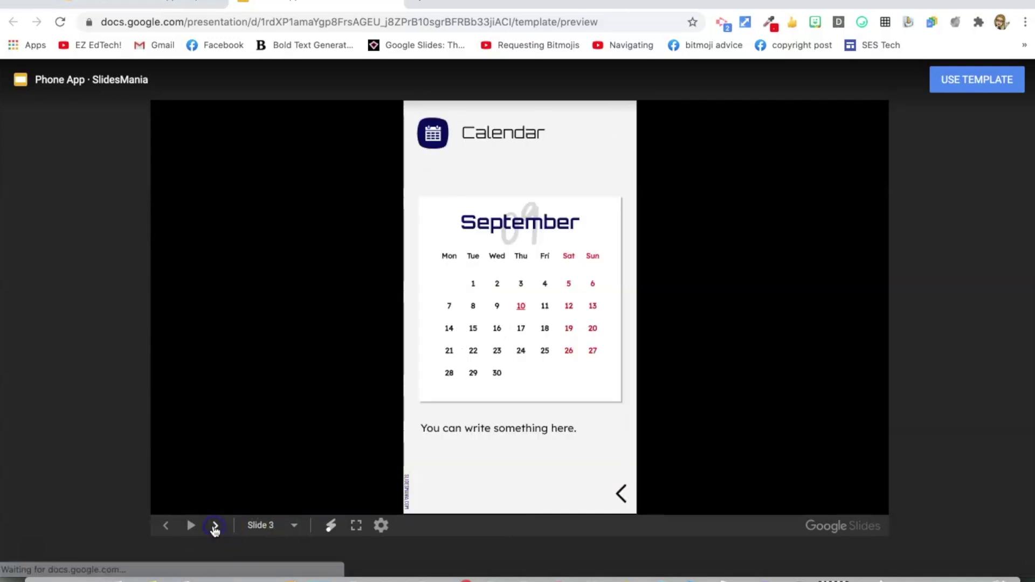
pyautogui.click(215, 527)
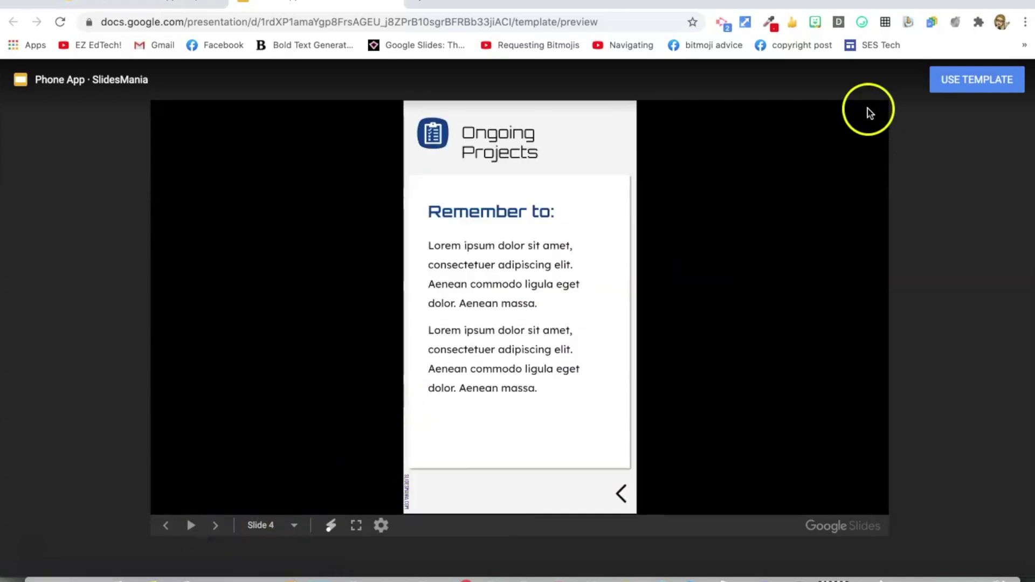
pyautogui.click(980, 81)
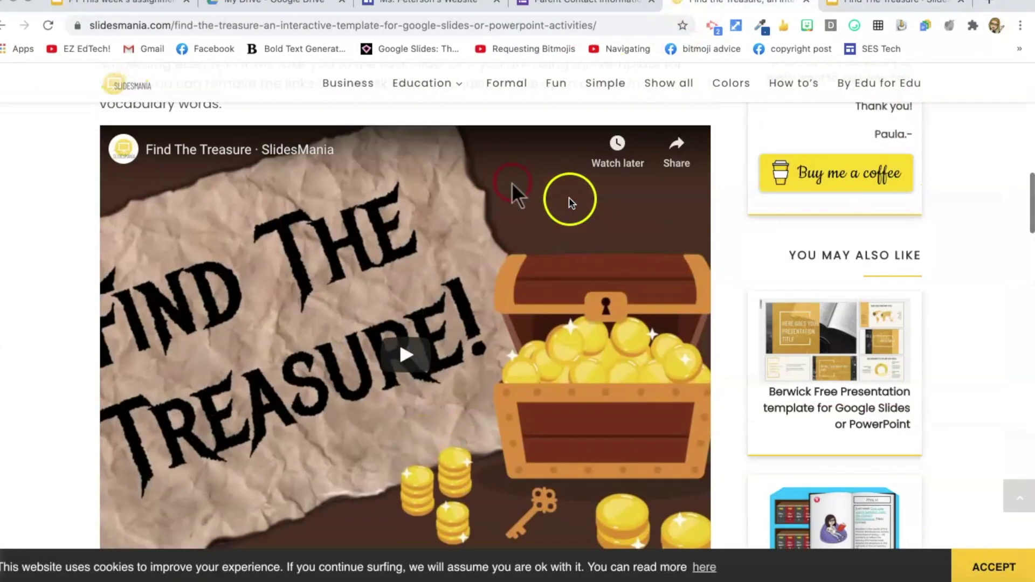
# Step: Open the Doodles template from Education > Notebook Style and get its Google Slides theme
pyautogui.moveTo(452, 89)
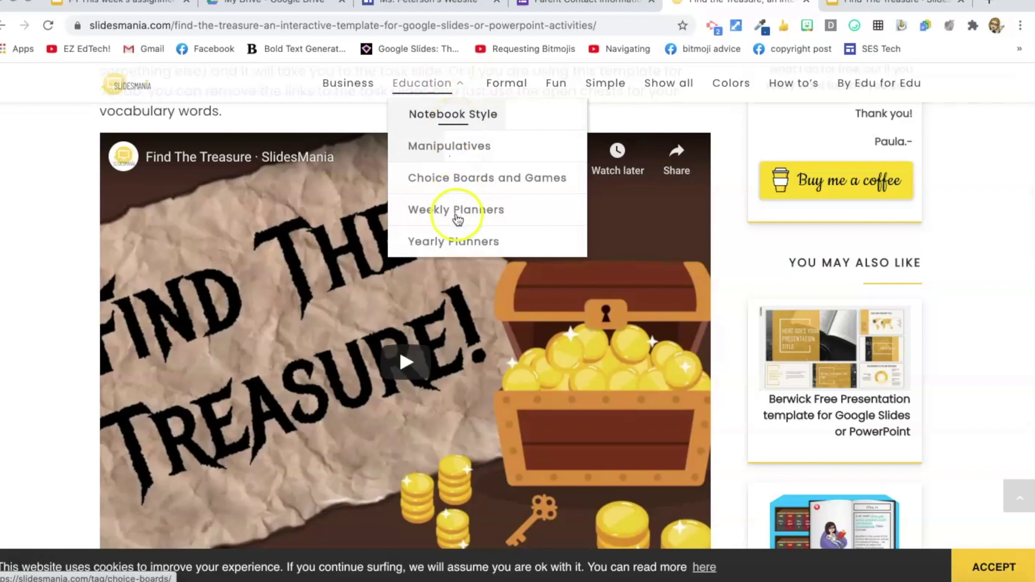
pyautogui.click(459, 114)
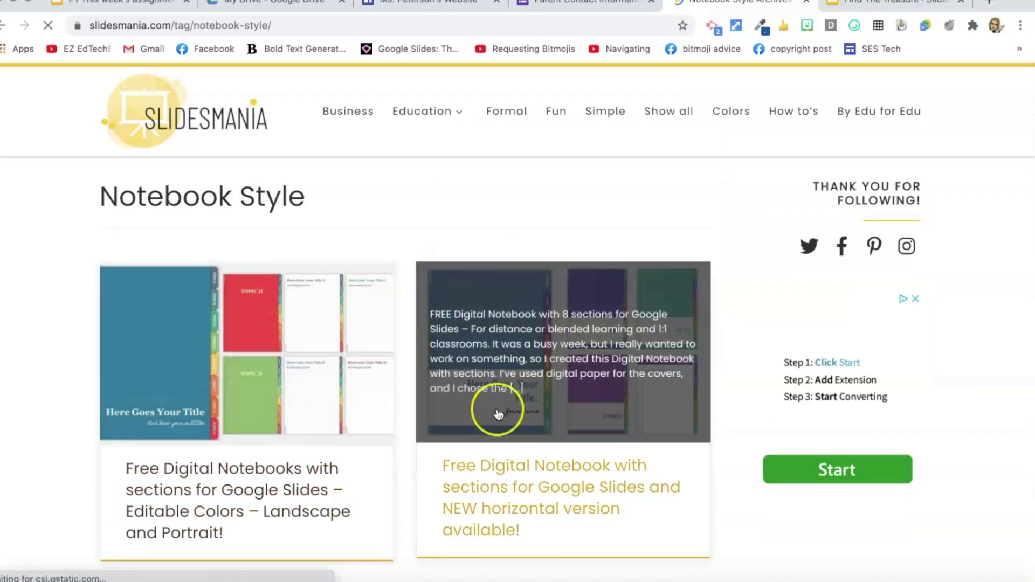
pyautogui.scroll(-8, 497, 414)
pyautogui.scroll(-3, 497, 413)
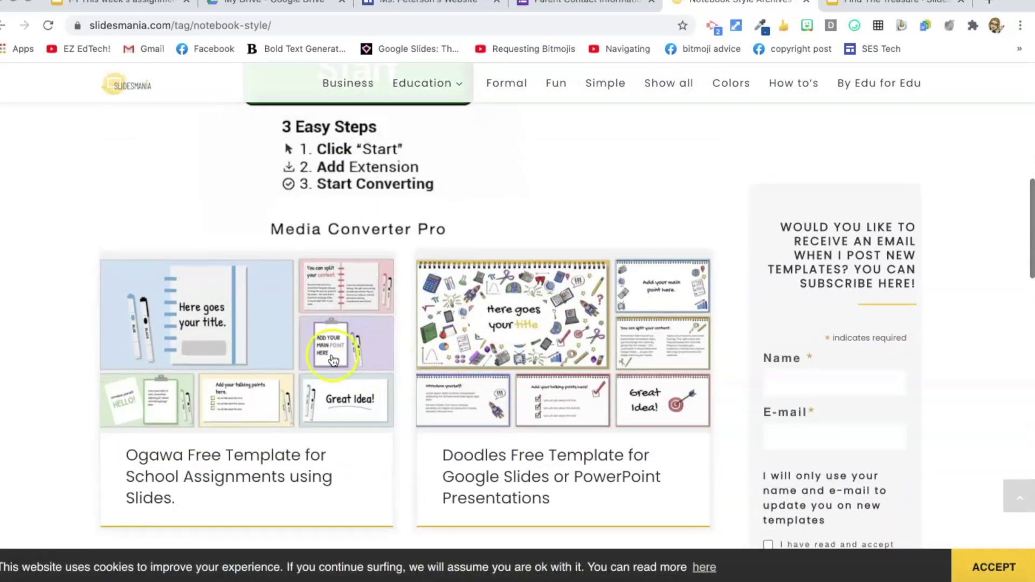
pyautogui.click(434, 373)
pyautogui.scroll(-15, 441, 444)
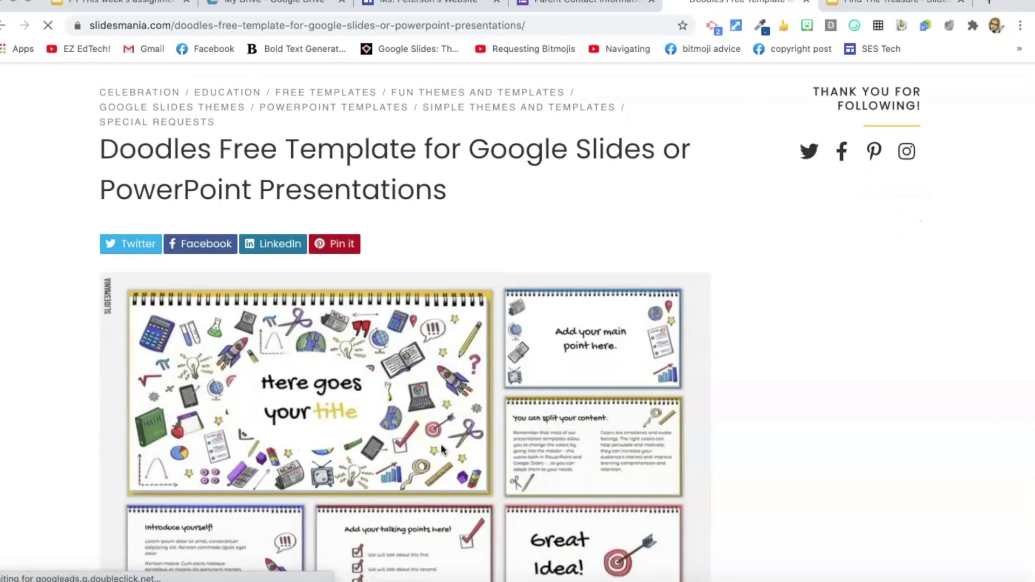
pyautogui.scroll(-7, 441, 444)
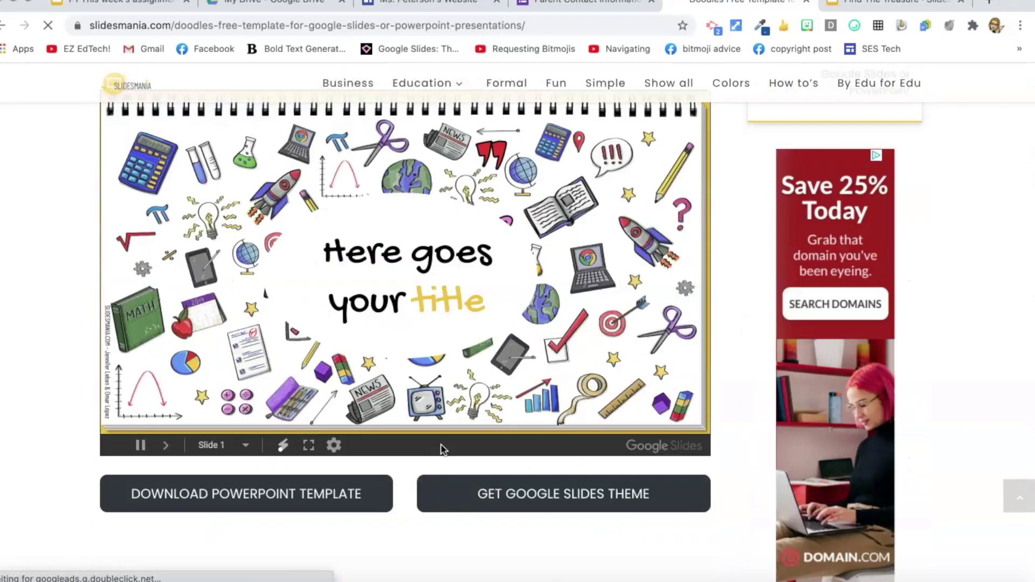
pyautogui.click(510, 454)
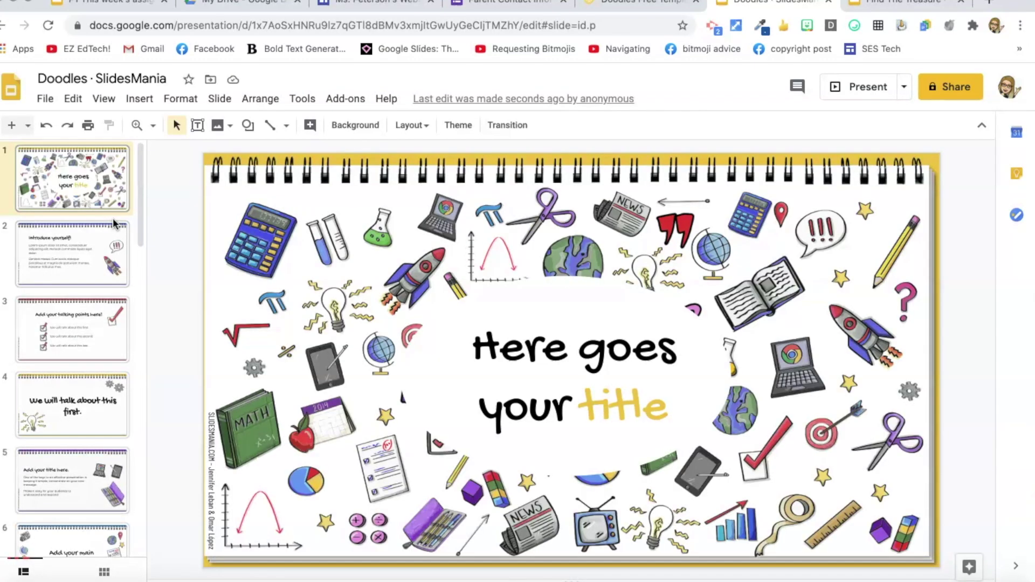
# Step: Preview Doodles slides 2–5: Introduce yourself!, talking points, We will talk about this first, Add your title here
pyautogui.click(65, 246)
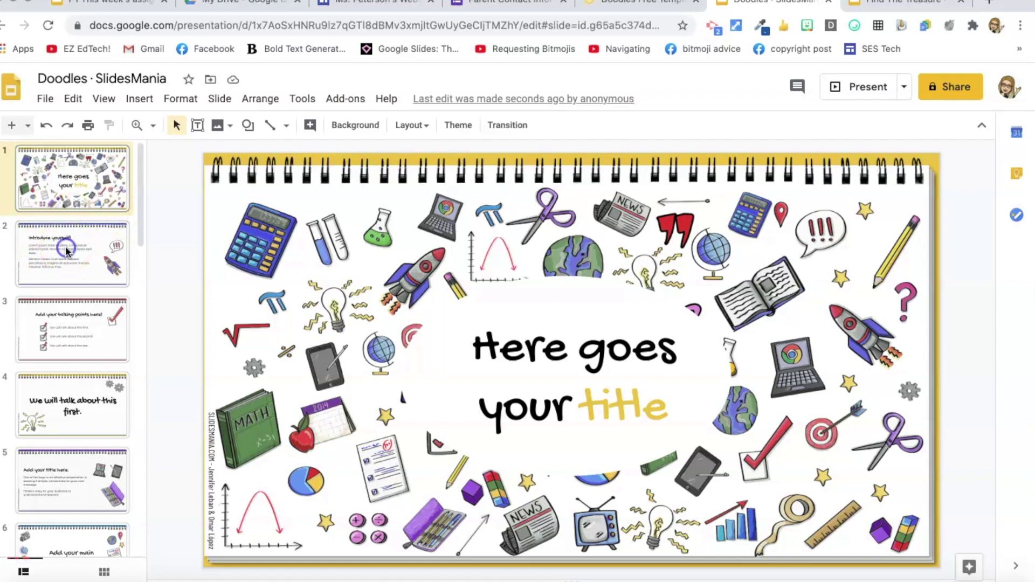
pyautogui.click(64, 334)
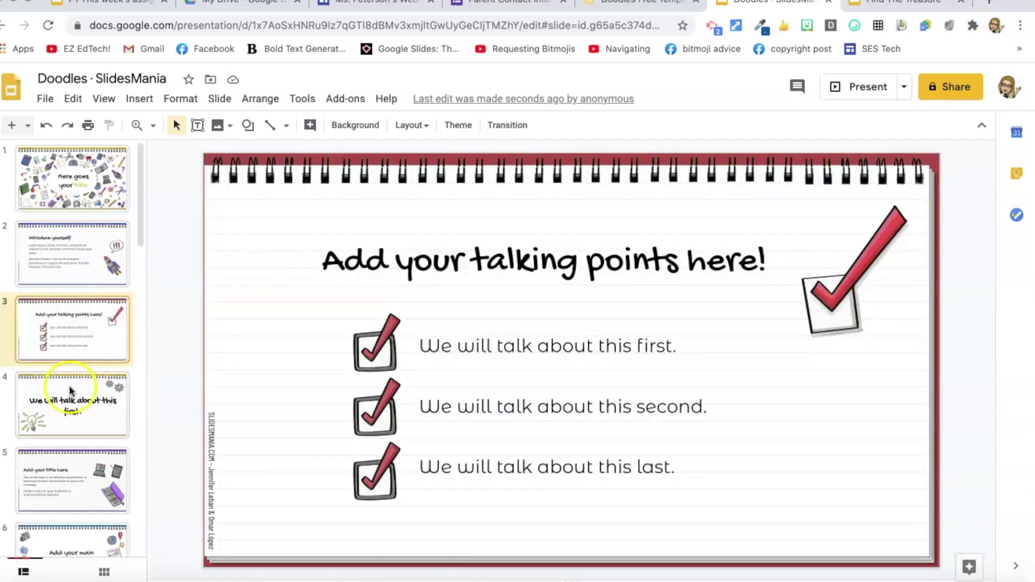
pyautogui.click(79, 257)
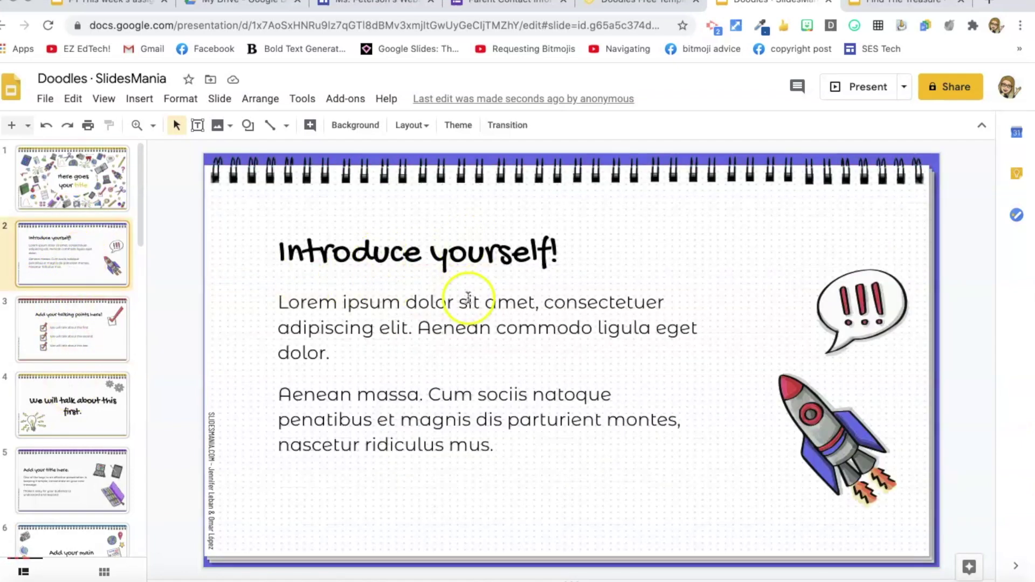
pyautogui.click(59, 324)
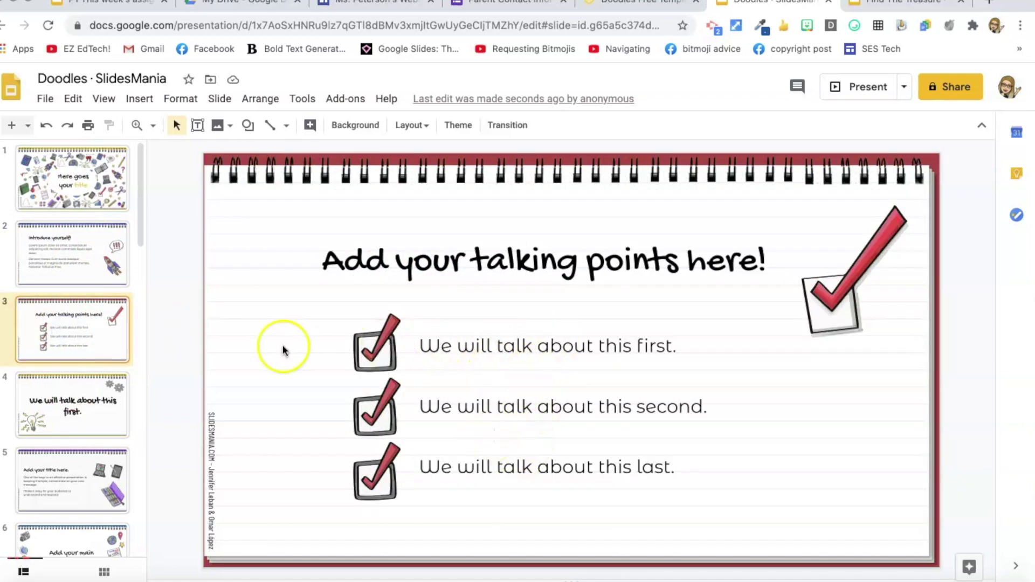
pyautogui.click(70, 432)
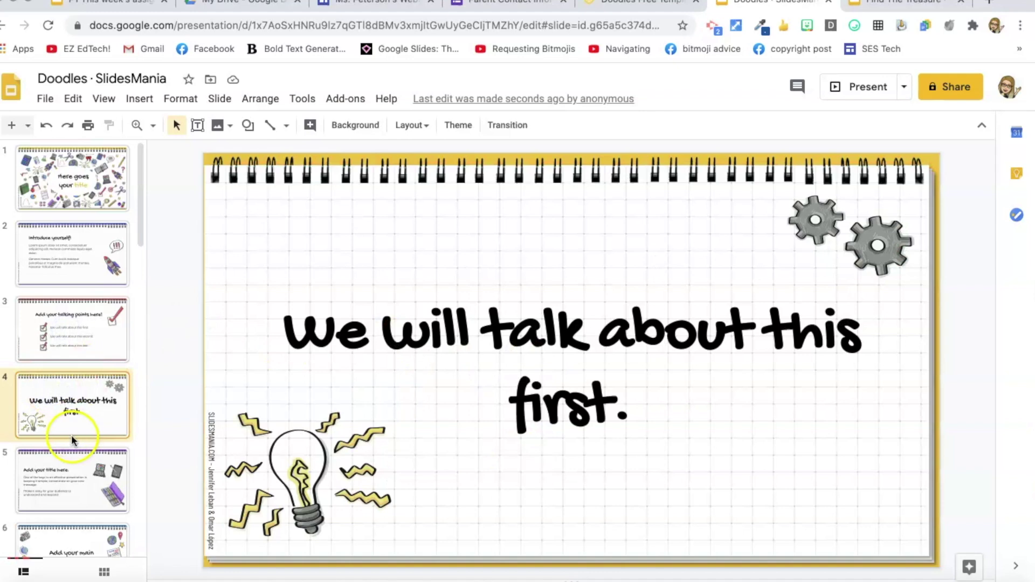
pyautogui.click(74, 464)
# Step: Preview the main point, Great Idea!, split content and Add images! slides, then return to SlidesMania
pyautogui.scroll(-1, 93, 477)
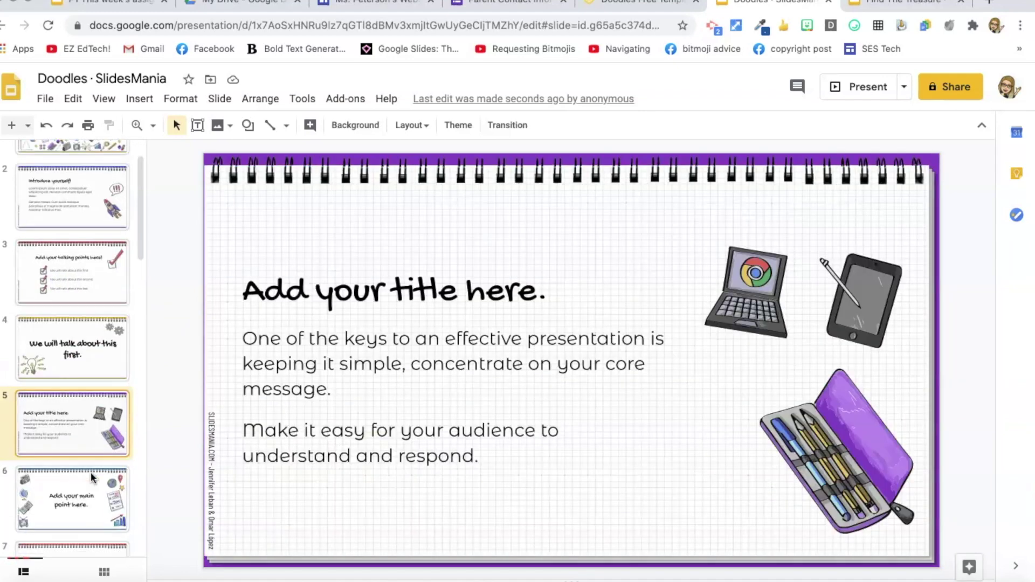
pyautogui.scroll(-2, 90, 459)
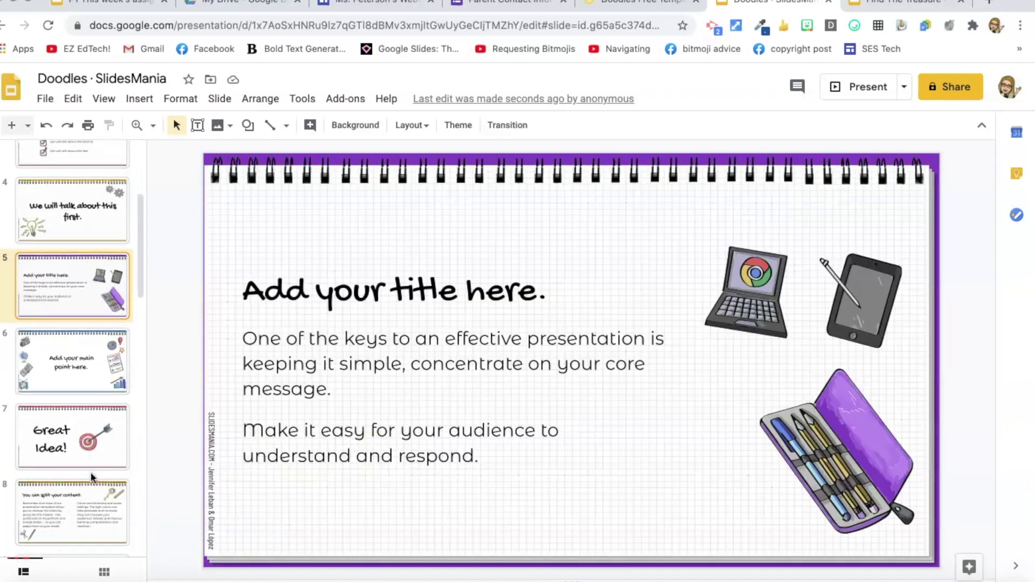
pyautogui.click(85, 384)
pyautogui.click(76, 431)
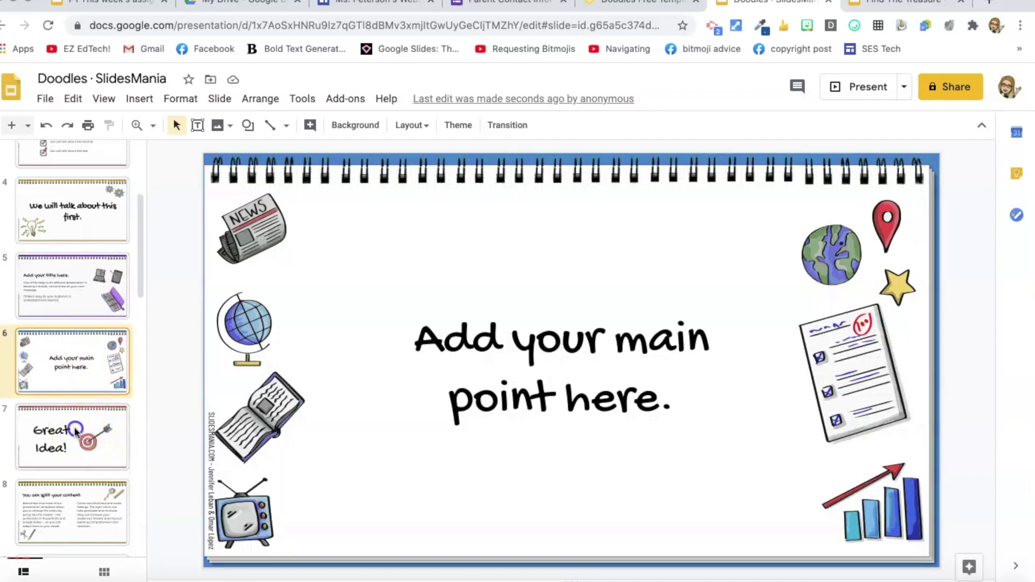
pyautogui.scroll(-2, 90, 448)
pyautogui.click(104, 376)
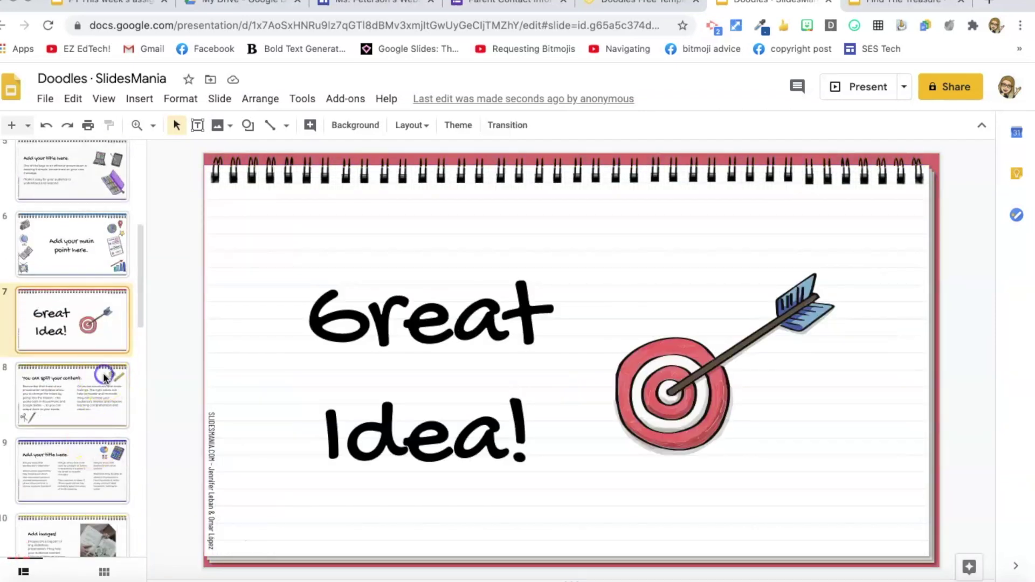
pyautogui.click(89, 460)
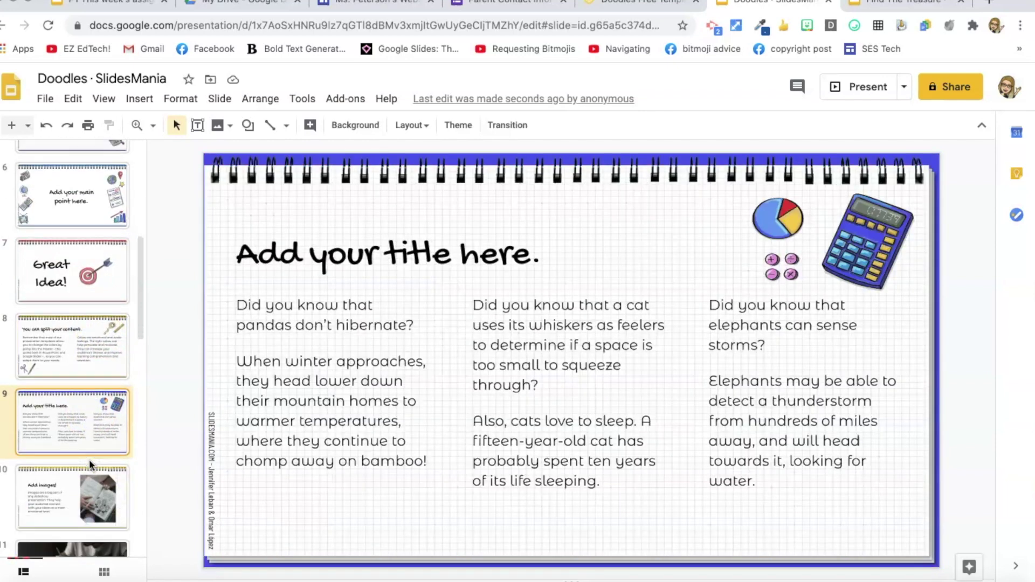
pyautogui.scroll(-3, 89, 459)
pyautogui.click(85, 380)
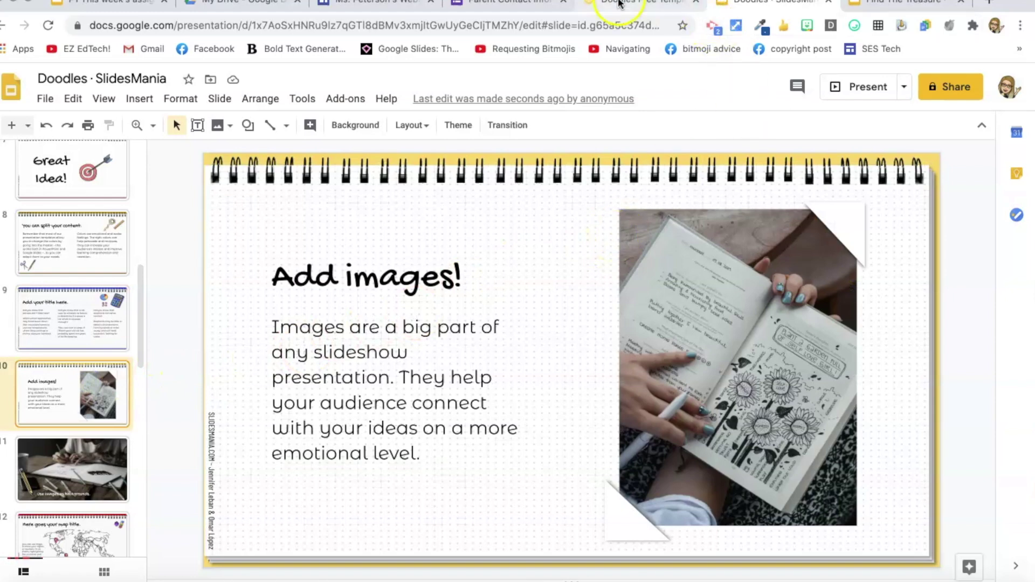
pyautogui.click(678, 6)
# Step: On Slidesgo, go through Education to the Lesson collection and open Sketchnotes Lesson
pyautogui.click(437, 24)
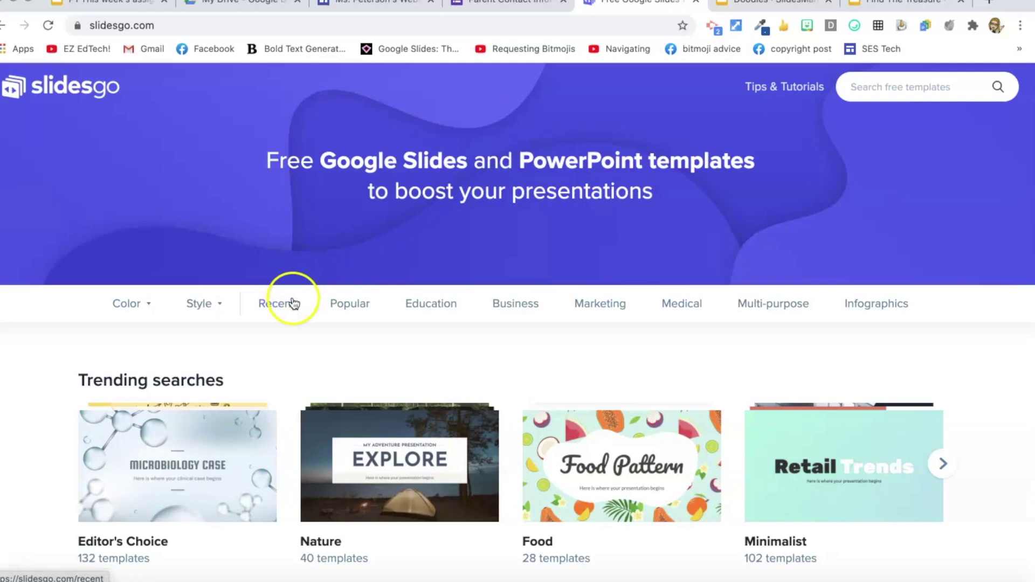
pyautogui.scroll(-4, 485, 373)
pyautogui.scroll(-7, 481, 364)
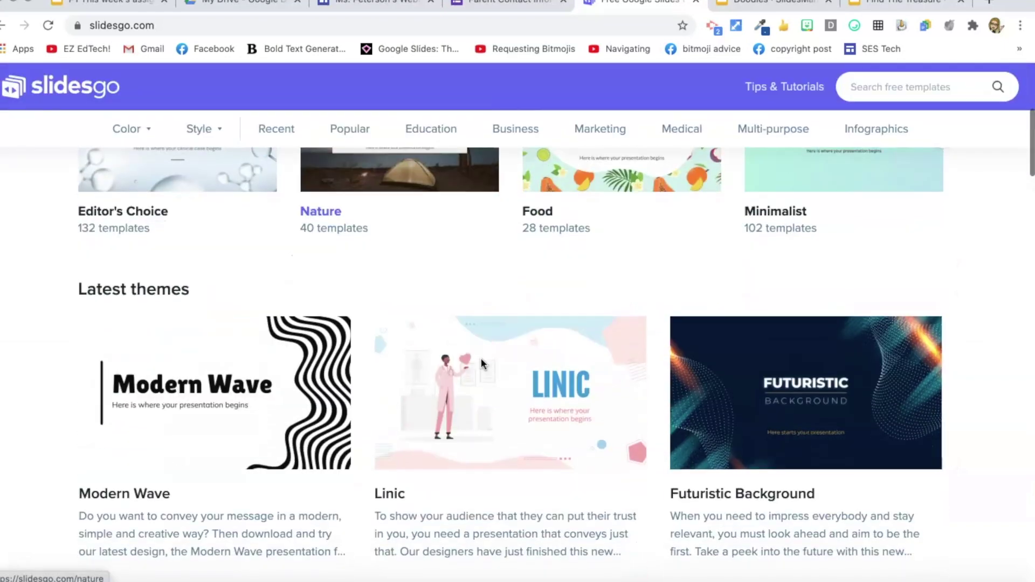
pyautogui.scroll(10, 481, 364)
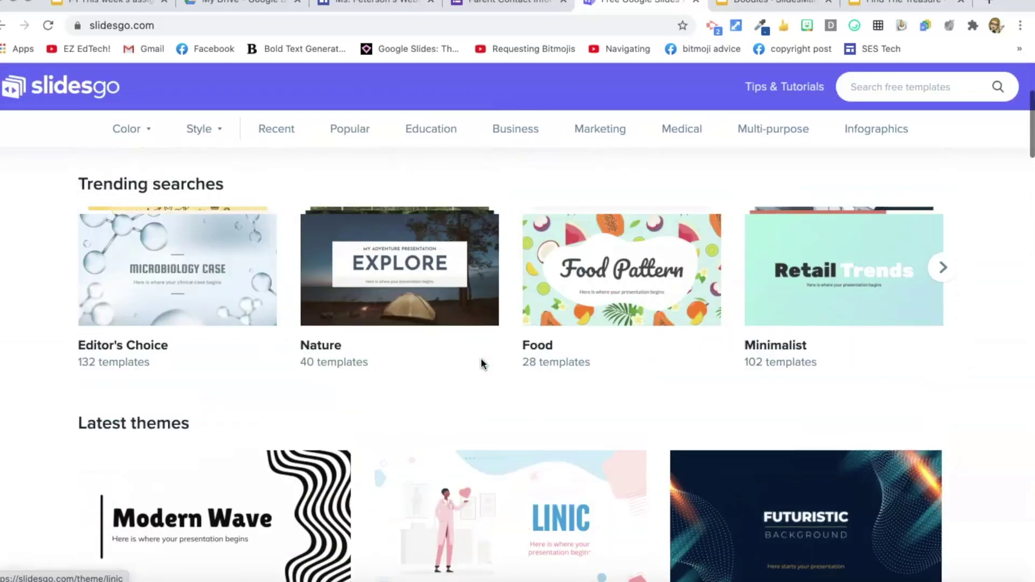
pyautogui.click(438, 150)
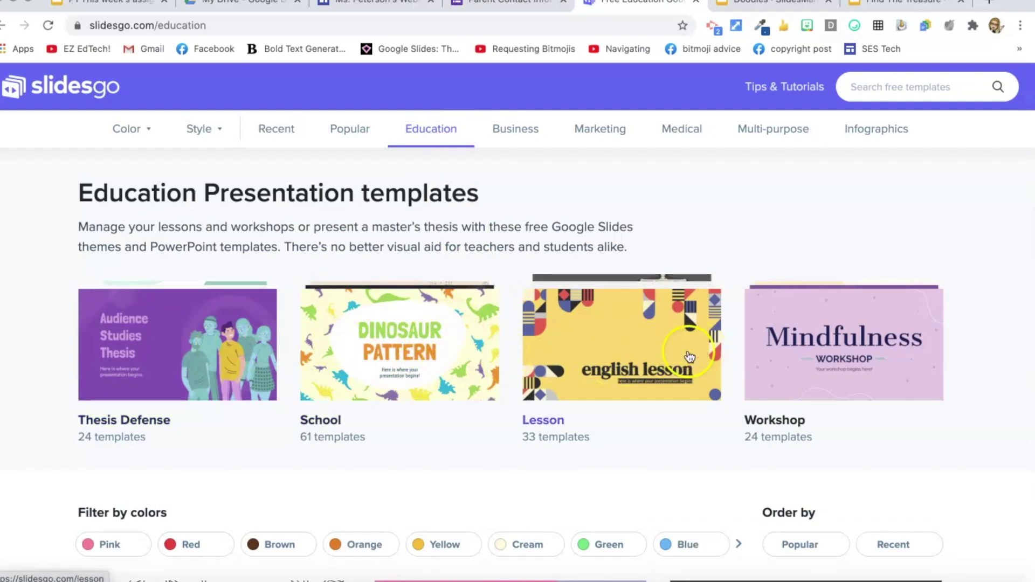
pyautogui.click(596, 359)
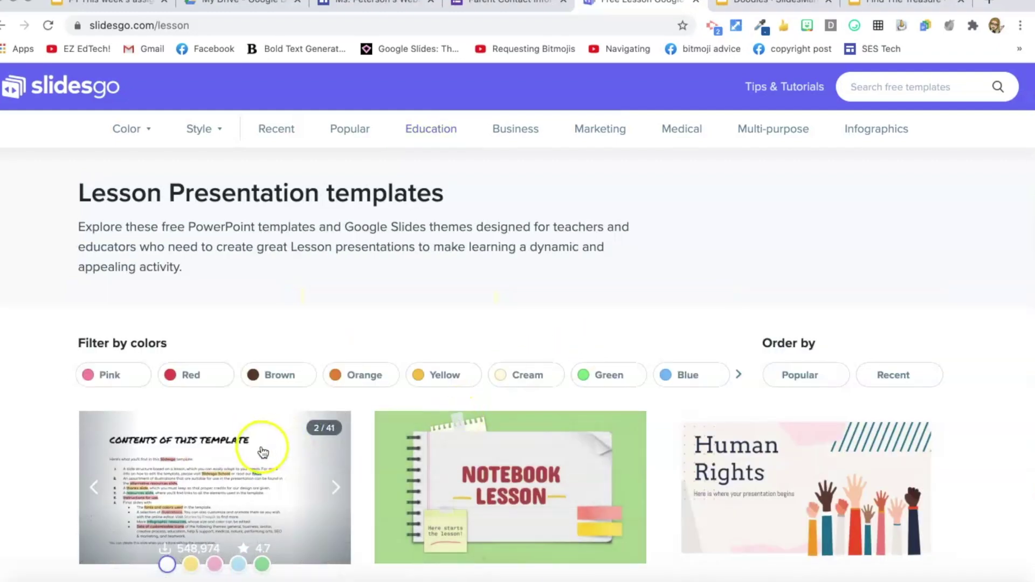
pyautogui.scroll(-3, 261, 450)
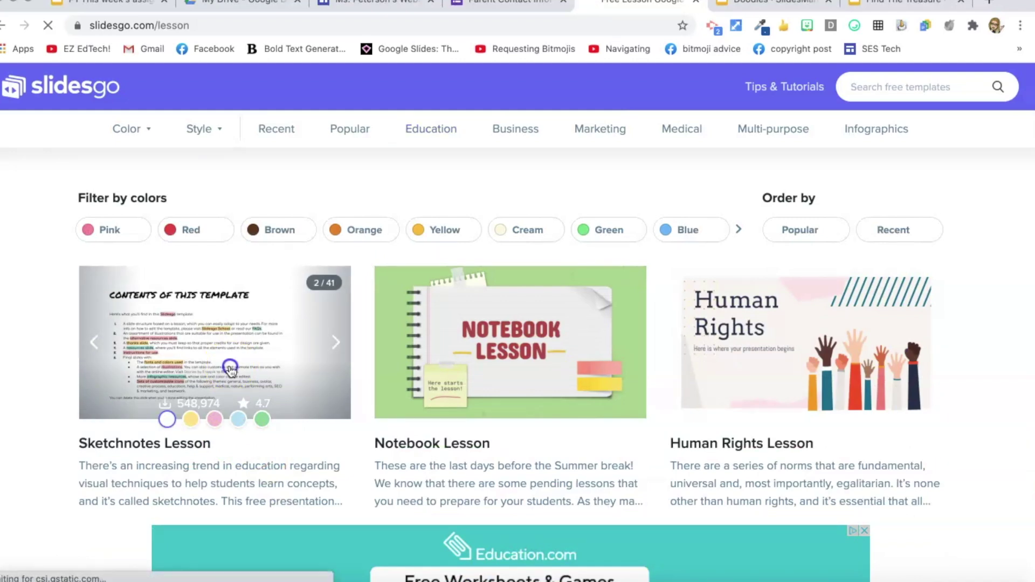
pyautogui.click(230, 367)
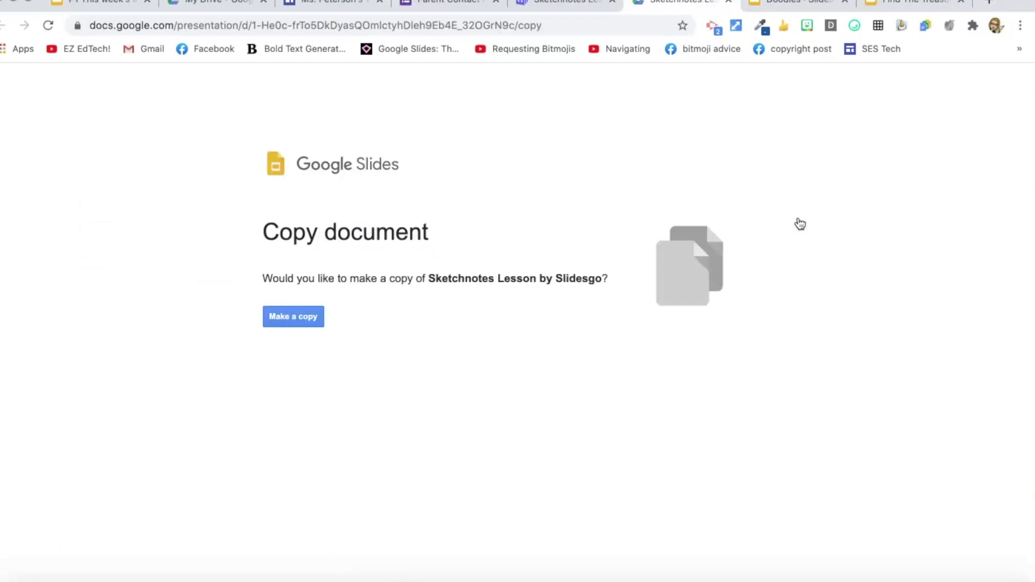
# Step: Copy the Sketchnotes Lesson deck and view its Table of Contents slide
pyautogui.click(290, 318)
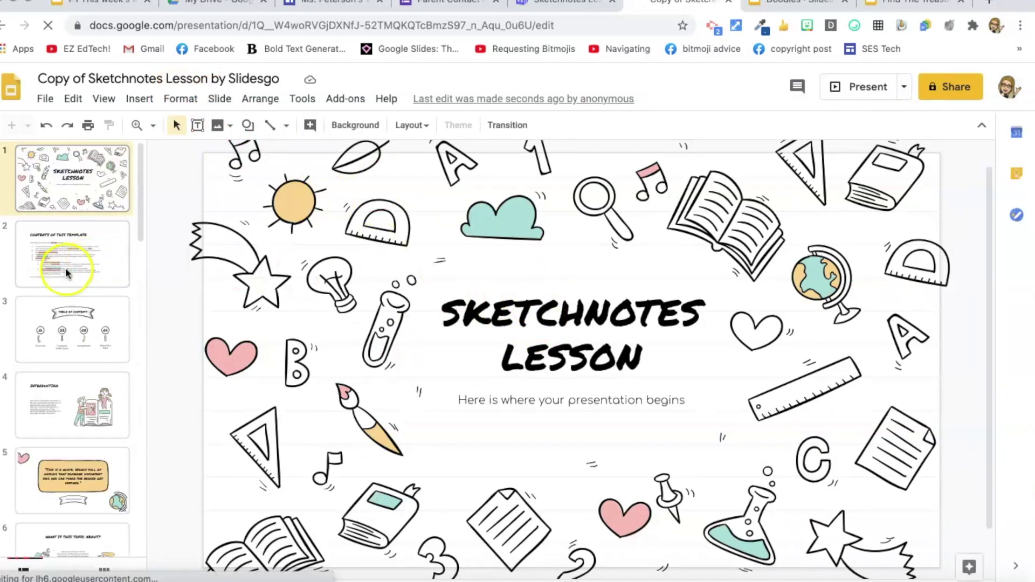
pyautogui.click(69, 318)
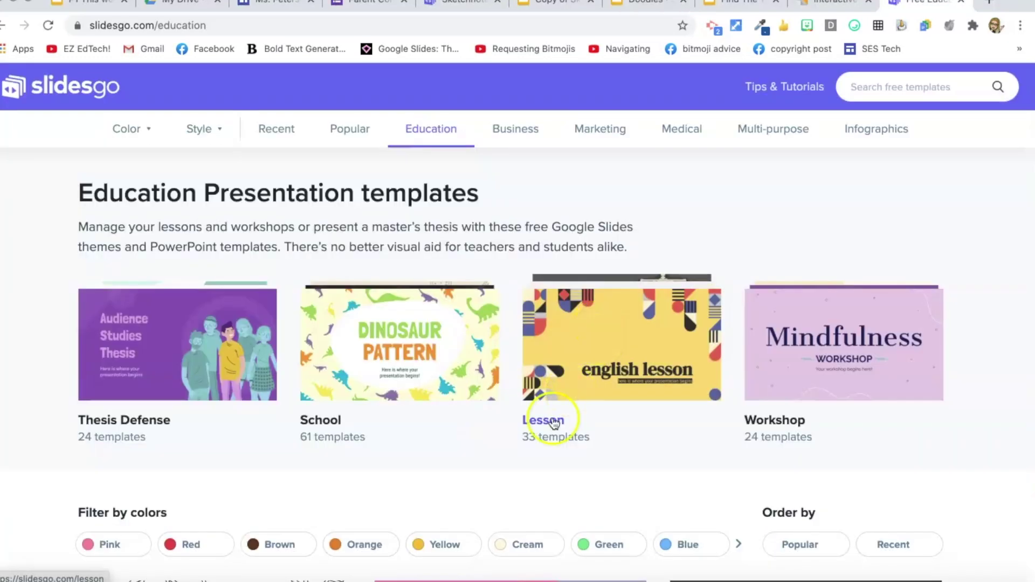
# Step: Scroll the Education templates listing and open the Interactive Bulletin Board template
pyautogui.scroll(-6, 540, 445)
pyautogui.scroll(-10, 540, 445)
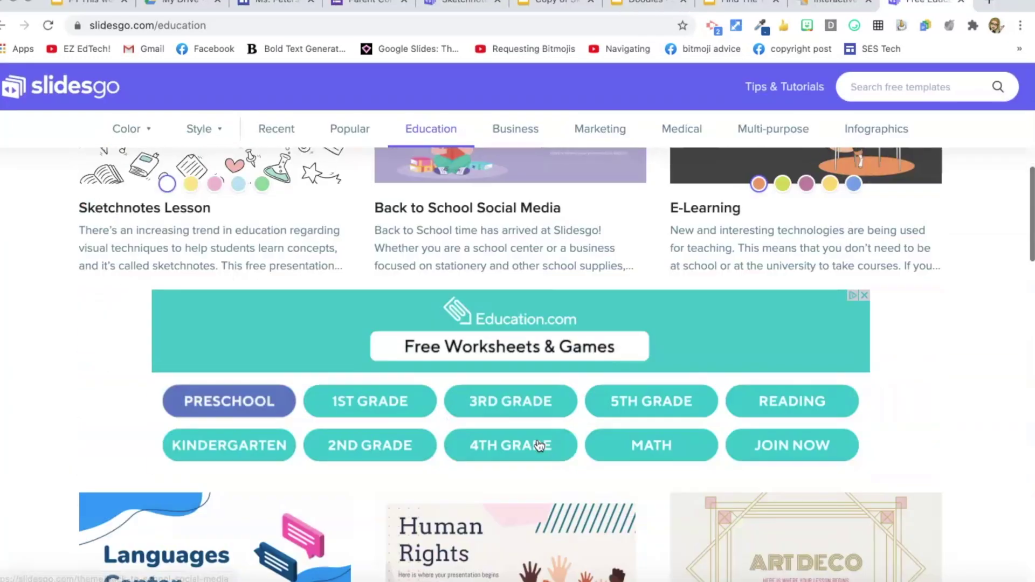
pyautogui.scroll(-6, 536, 445)
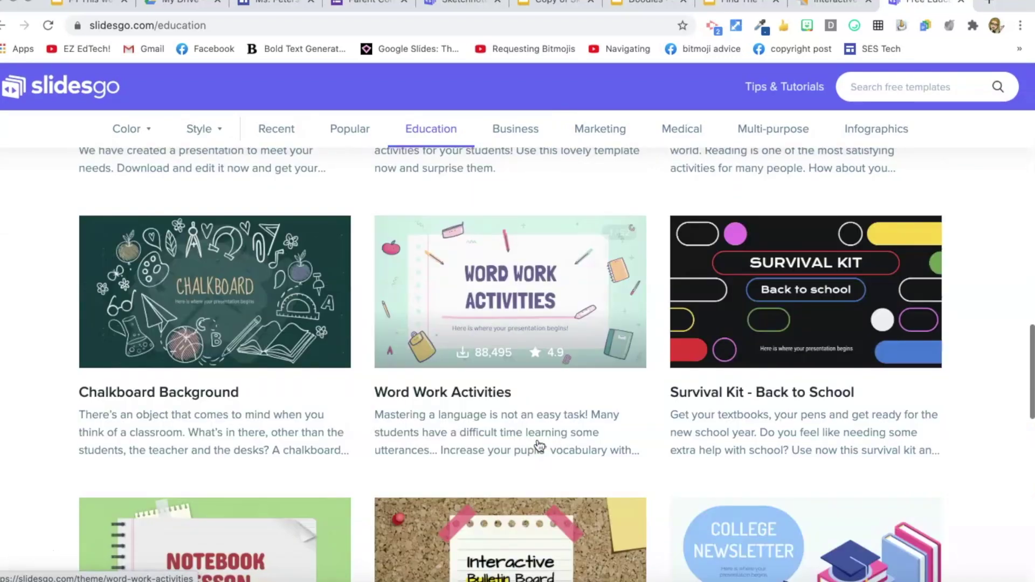
pyautogui.click(505, 403)
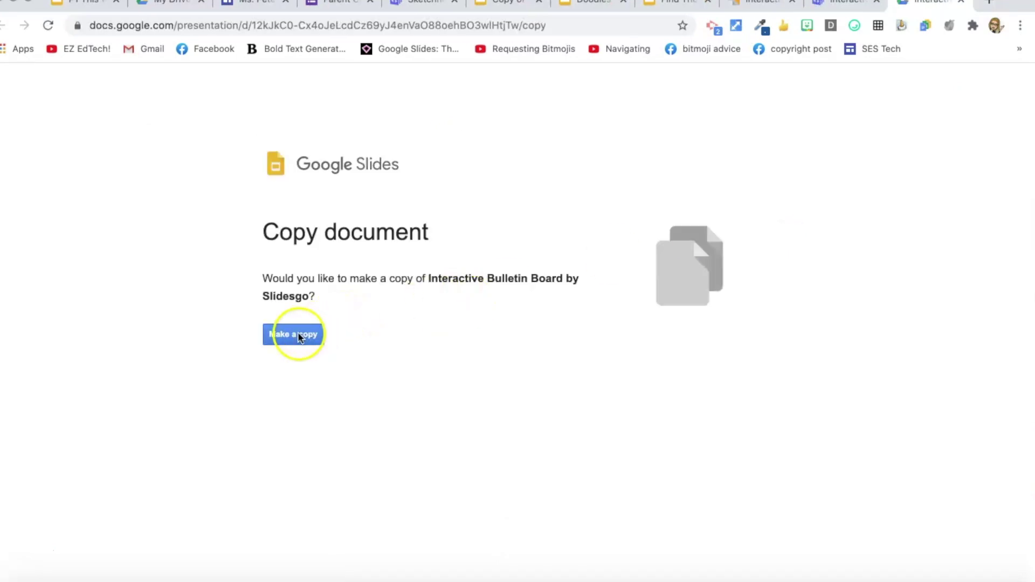
# Step: Copy the Interactive Bulletin Board deck and view its Contents, quote and Table of Contents slides
pyautogui.click(299, 336)
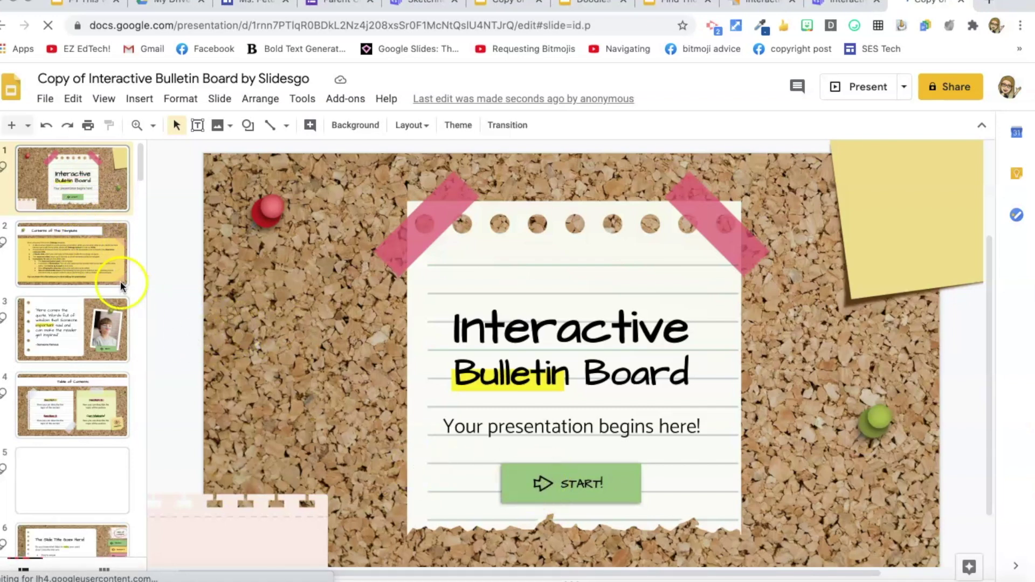
pyautogui.click(116, 283)
pyautogui.click(85, 348)
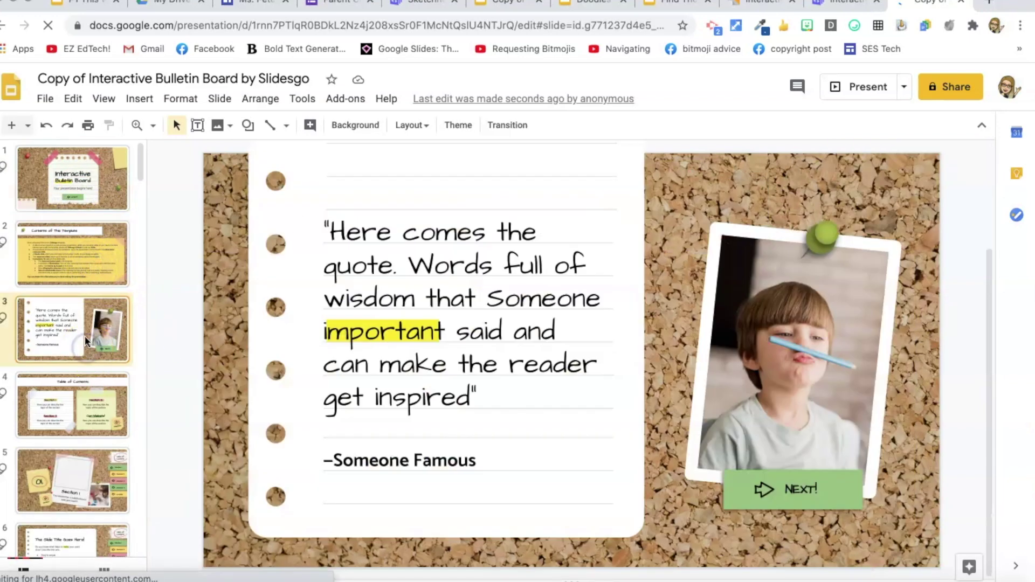
pyautogui.click(73, 274)
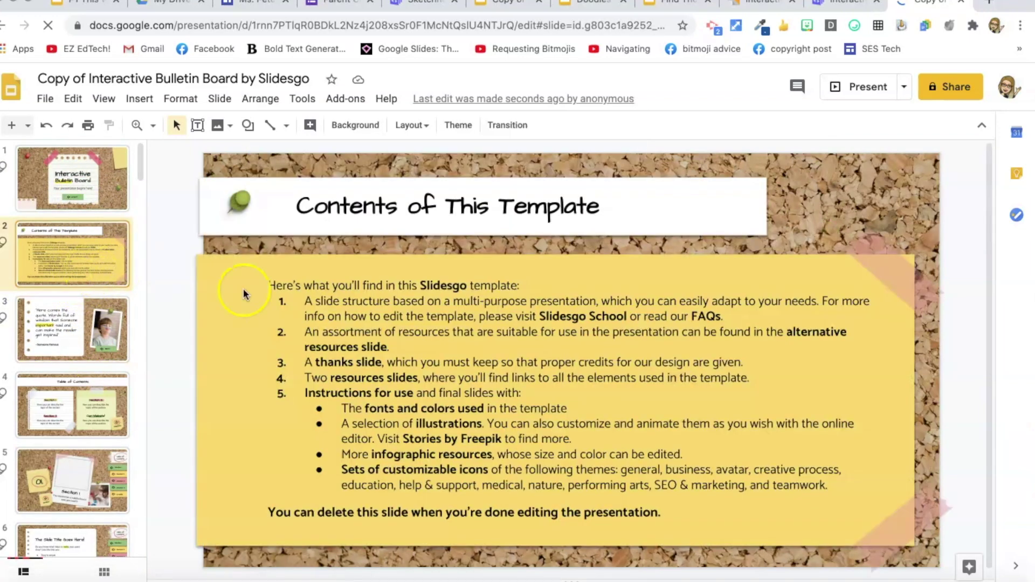
pyautogui.click(78, 327)
pyautogui.click(60, 417)
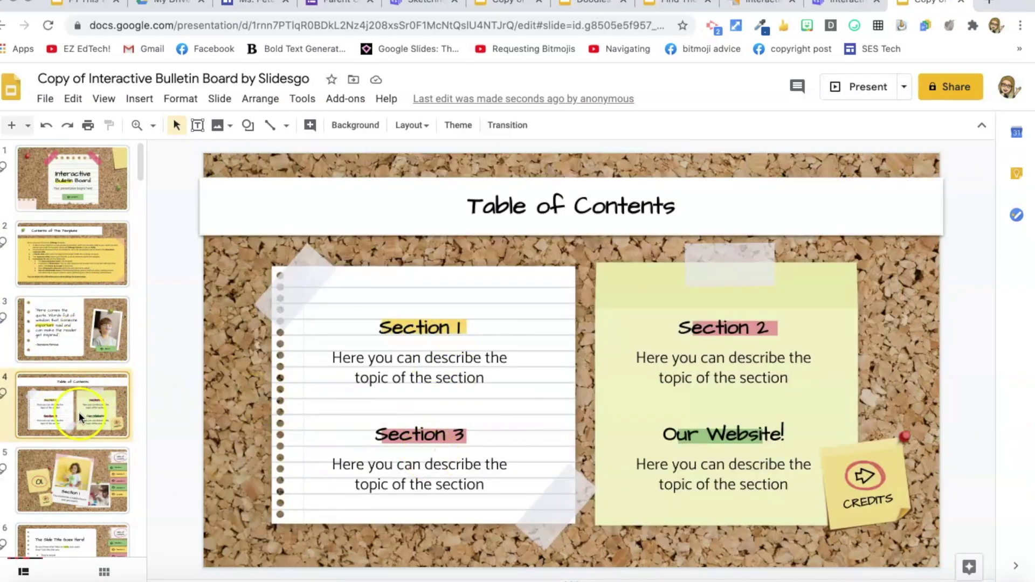
# Step: Inspect the Section 1 text, then preview the Section 1, Slide Title and three-column planets slides
pyautogui.click(419, 329)
pyautogui.click(377, 371)
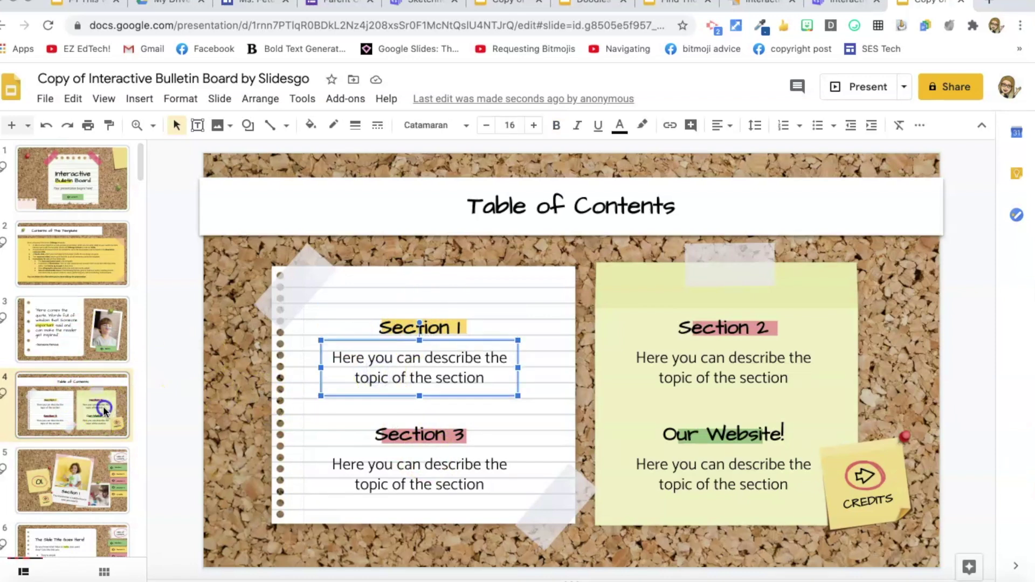
pyautogui.click(105, 411)
pyautogui.click(90, 471)
pyautogui.scroll(-2, 125, 448)
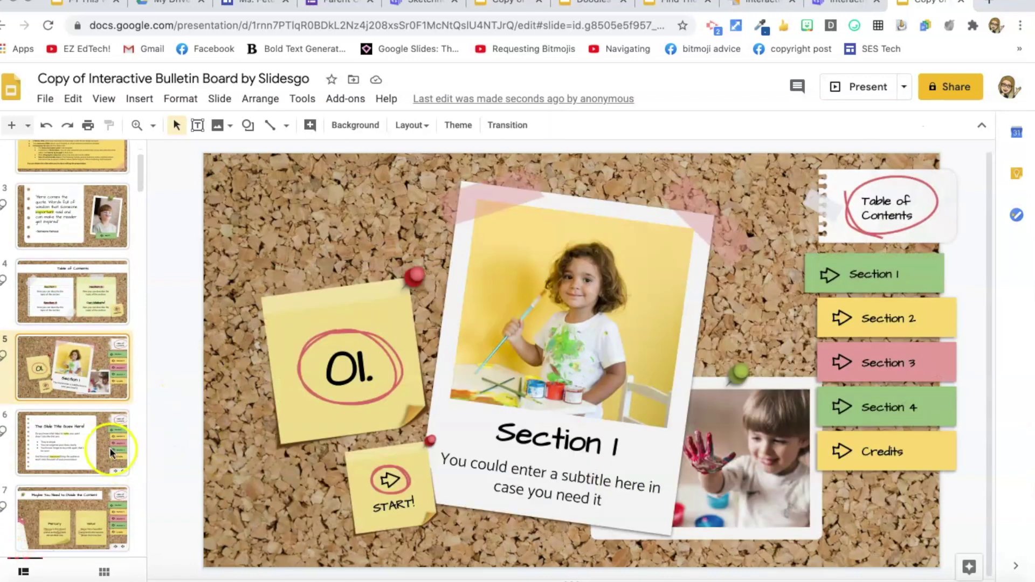
pyautogui.click(92, 428)
pyautogui.scroll(-1, 102, 460)
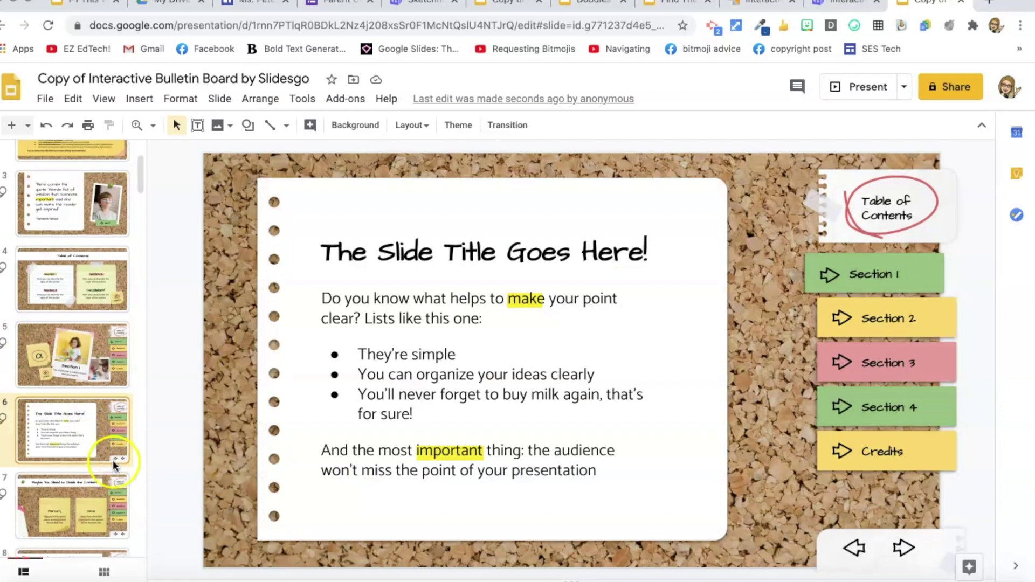
pyautogui.click(93, 482)
pyautogui.scroll(-1, 92, 482)
pyautogui.click(85, 444)
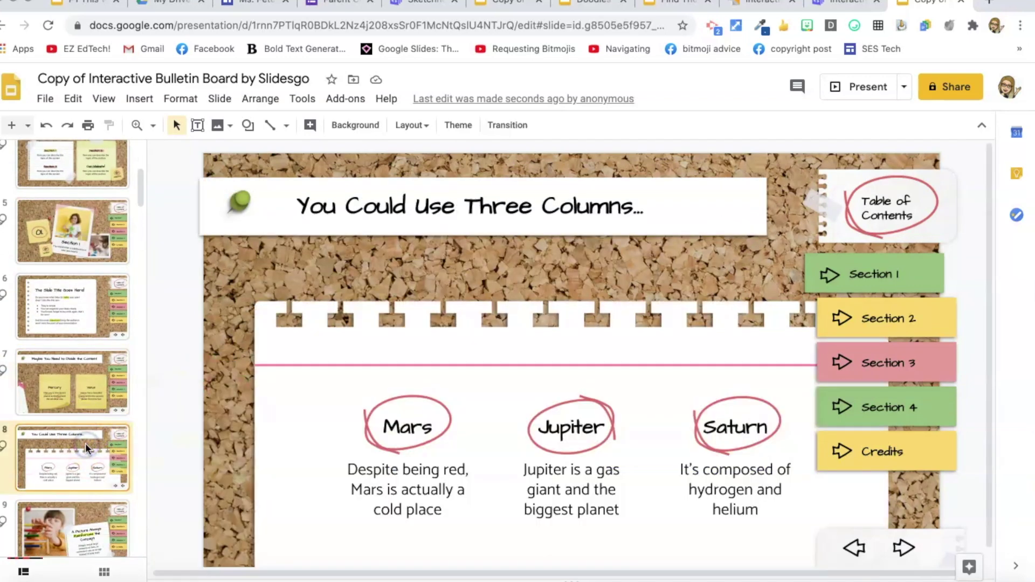
pyautogui.scroll(-2, 85, 437)
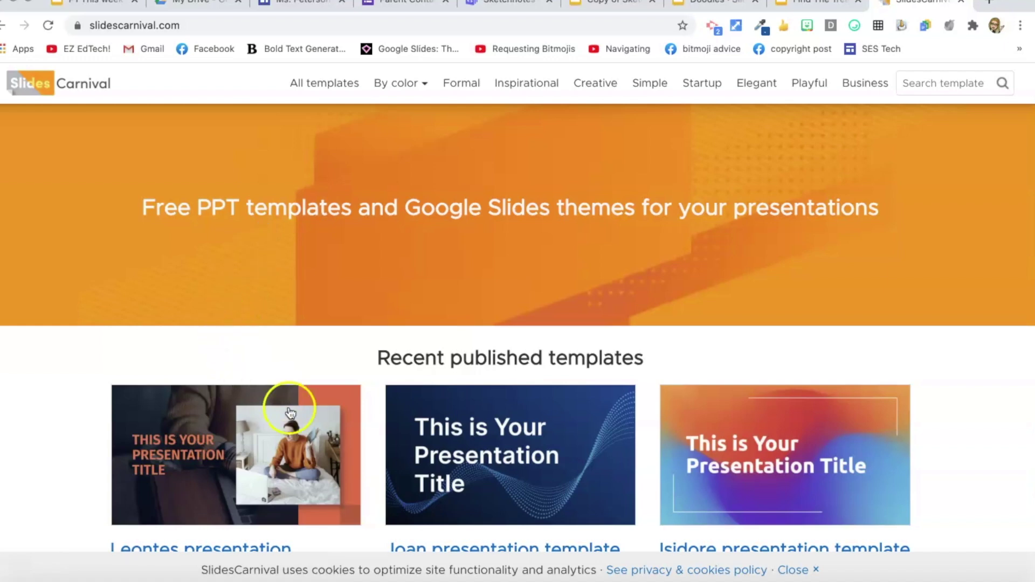
# Step: Browse SlidesCarnival's Creative and Playful template categories
pyautogui.scroll(-3, 657, 462)
pyautogui.scroll(-9, 657, 461)
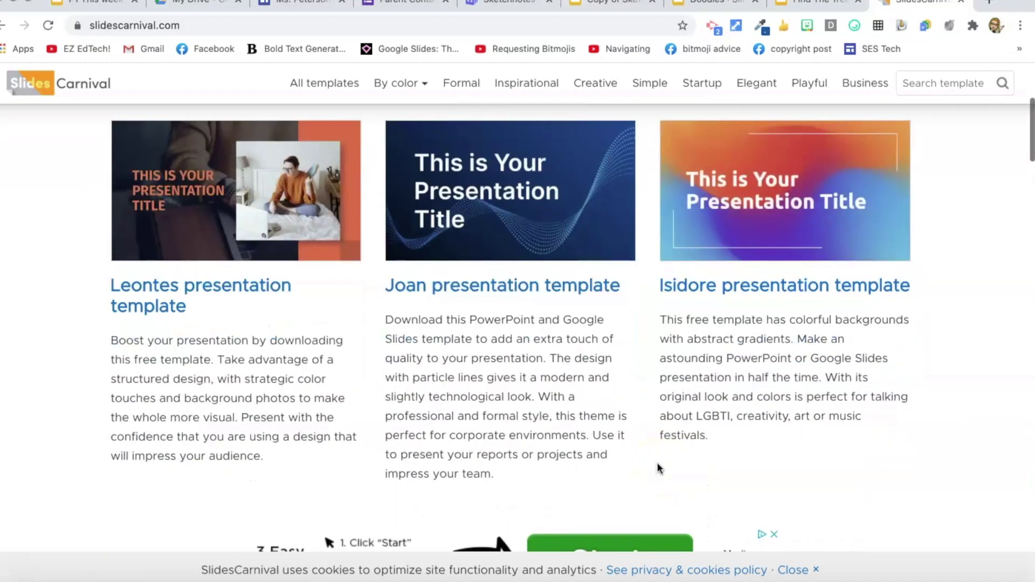
pyautogui.scroll(13, 657, 462)
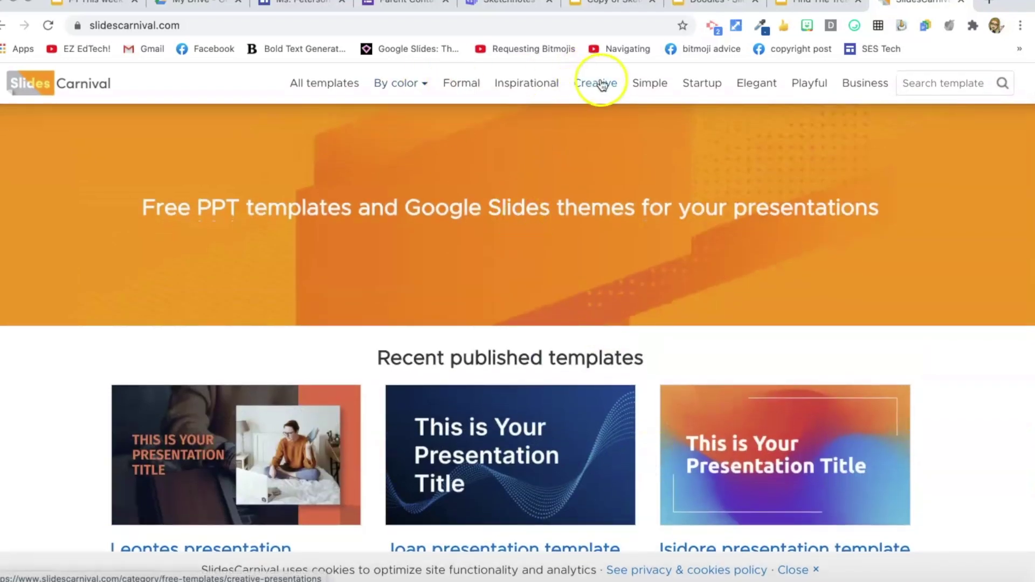
pyautogui.click(595, 84)
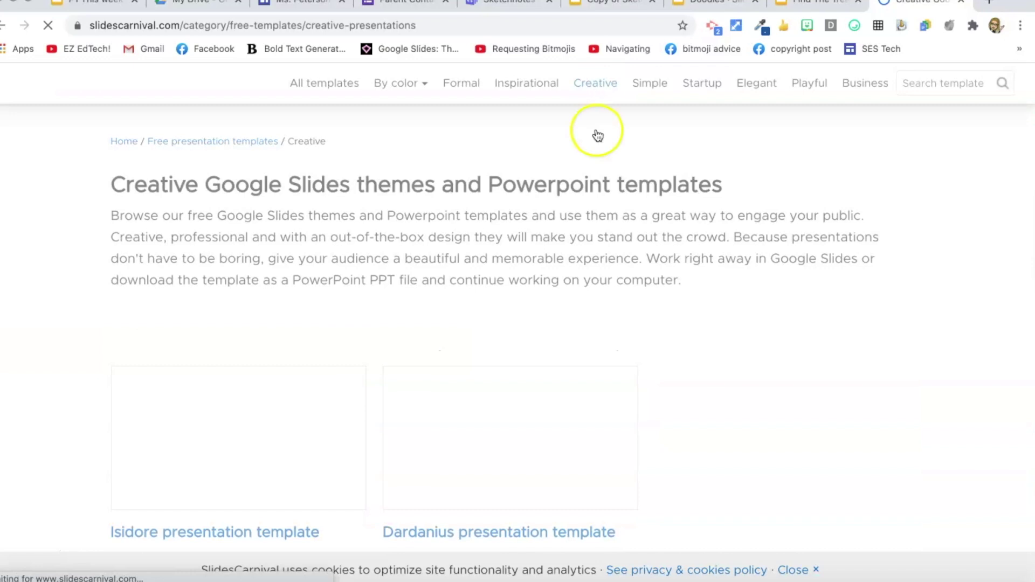
pyautogui.click(820, 83)
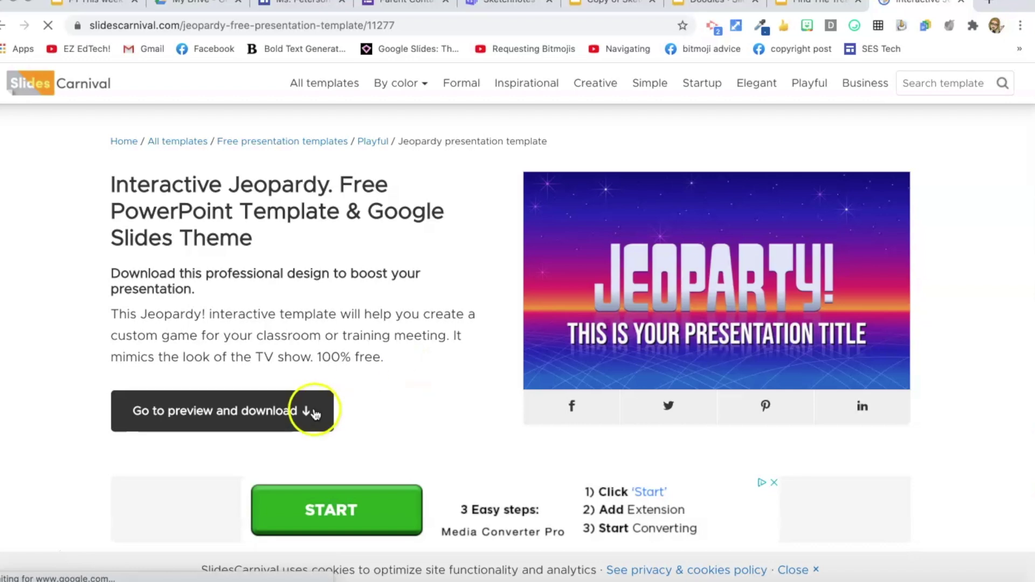
# Step: Open the Interactive Jeopardy template in Google Slides and dismiss the add-ons panel
pyautogui.click(291, 412)
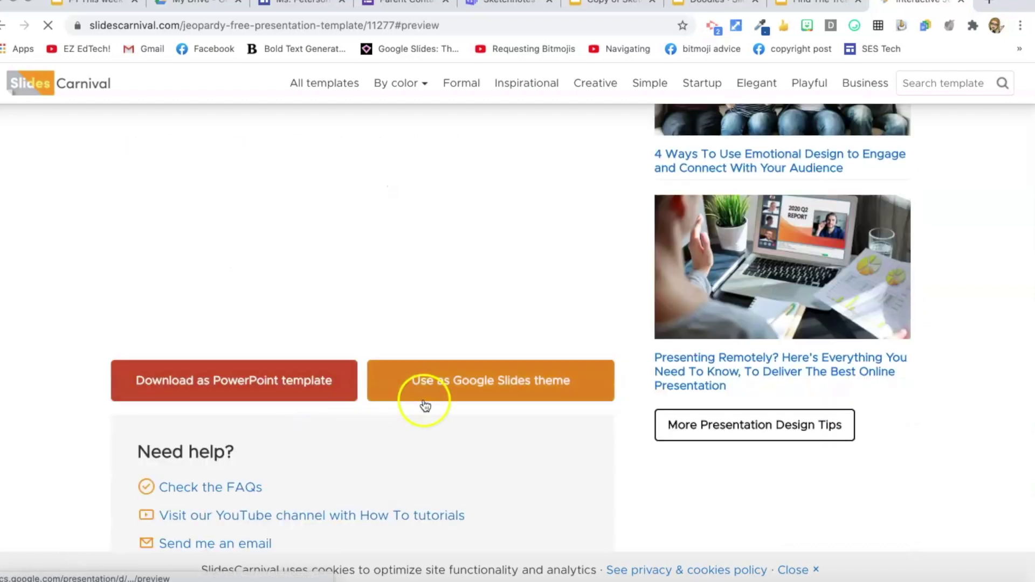
pyautogui.click(483, 386)
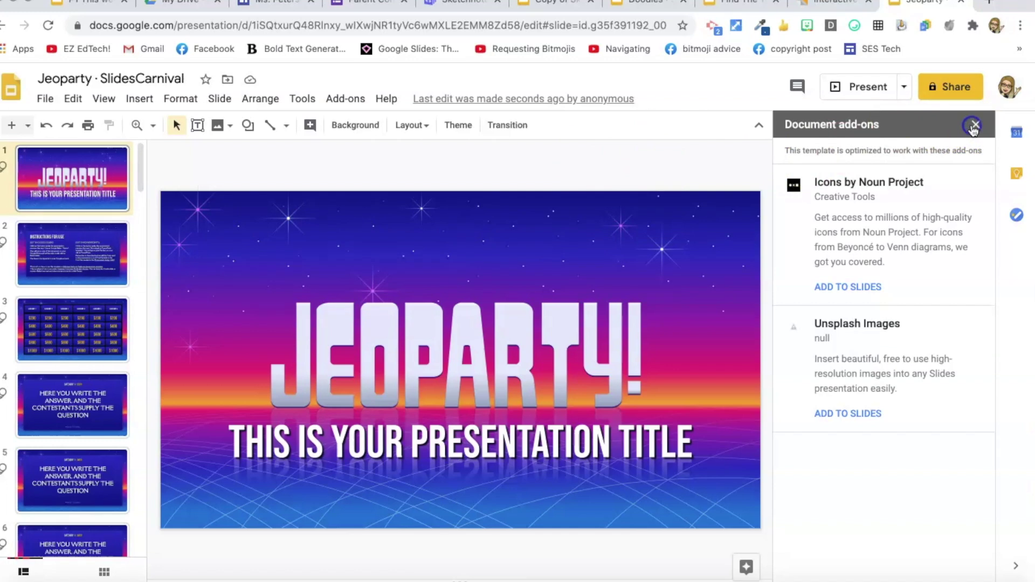
pyautogui.click(972, 126)
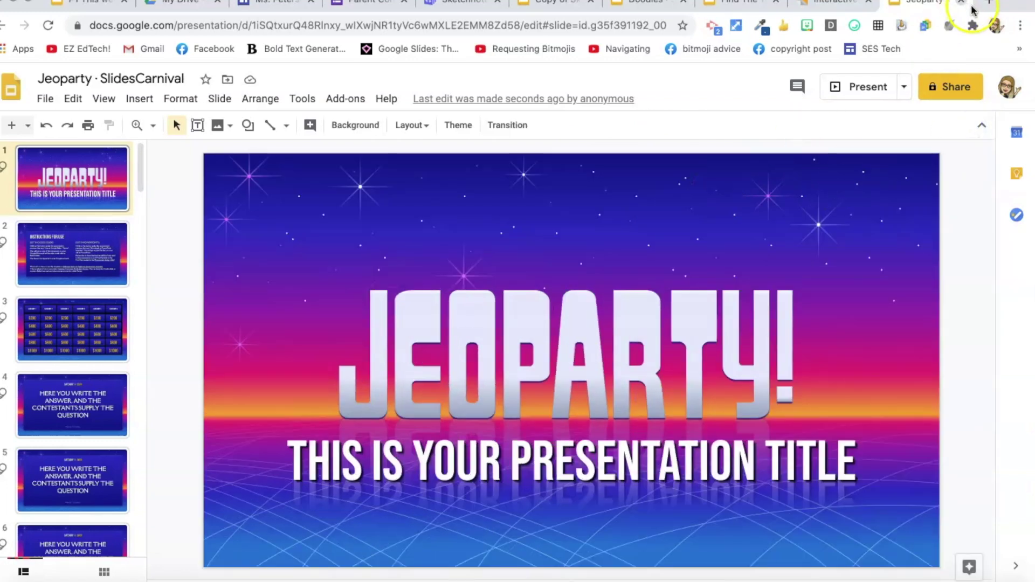
pyautogui.click(794, 4)
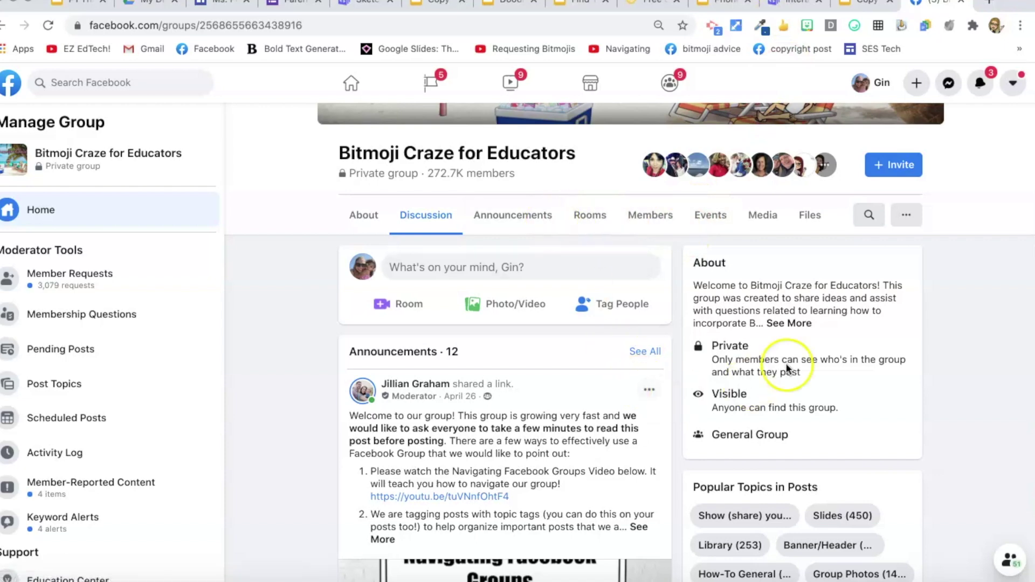
# Step: Show every Popular Topics tag in the group, then open the Math 6-12 topic posts
pyautogui.scroll(-4, 804, 550)
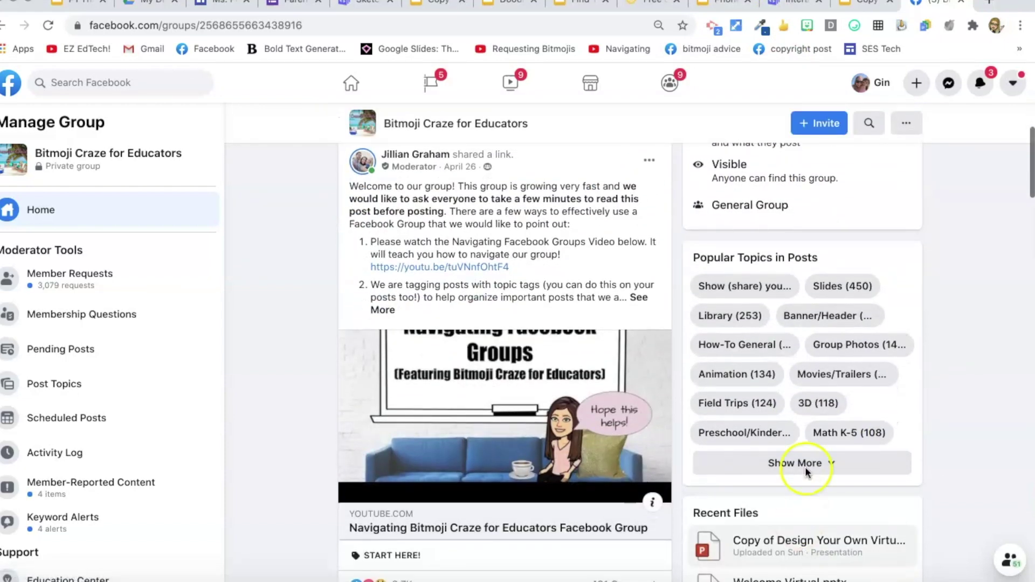
pyautogui.click(804, 465)
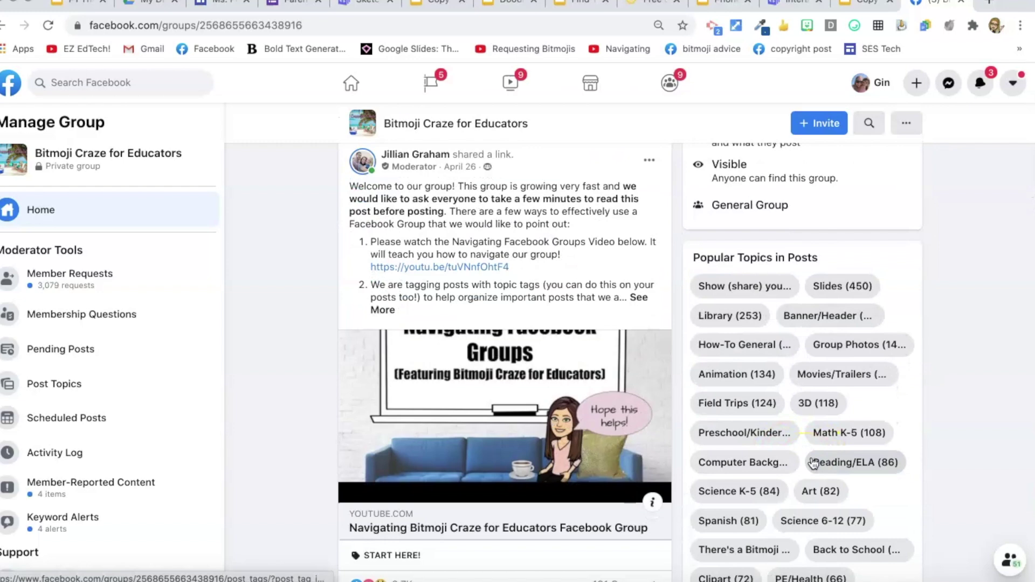
pyautogui.scroll(-5, 813, 464)
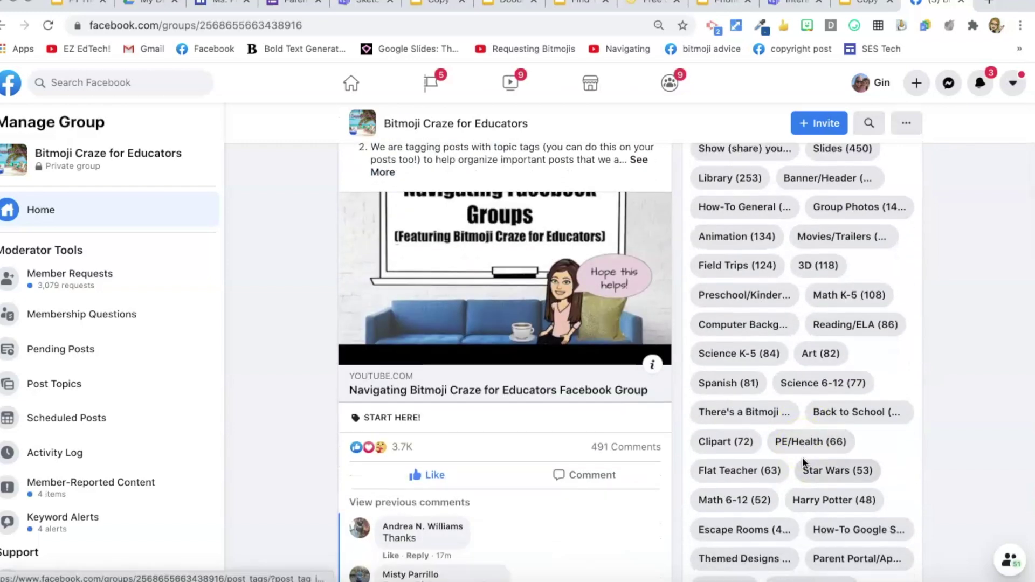
pyautogui.scroll(-4, 802, 474)
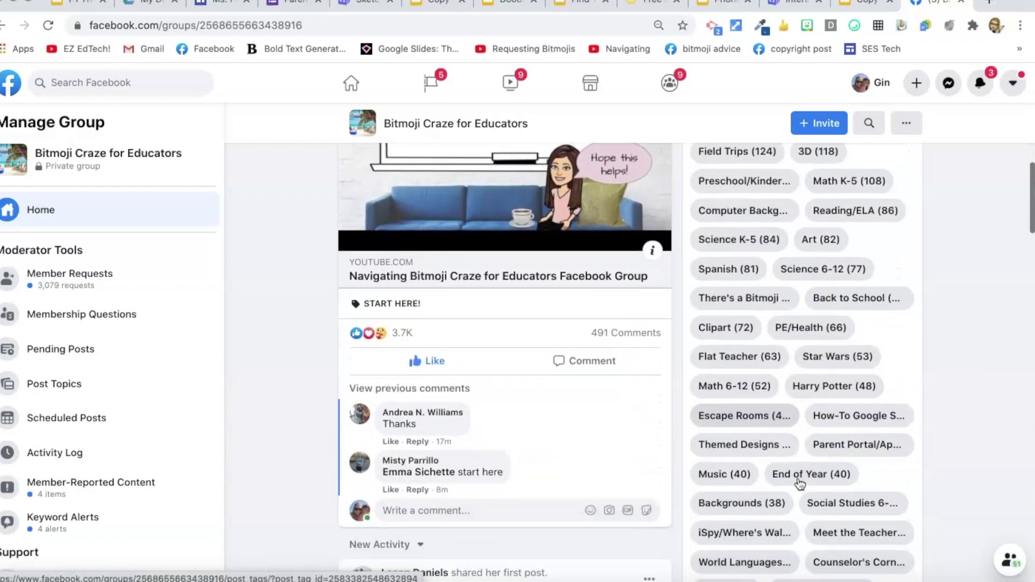
pyautogui.scroll(-2, 800, 484)
pyautogui.scroll(4, 800, 484)
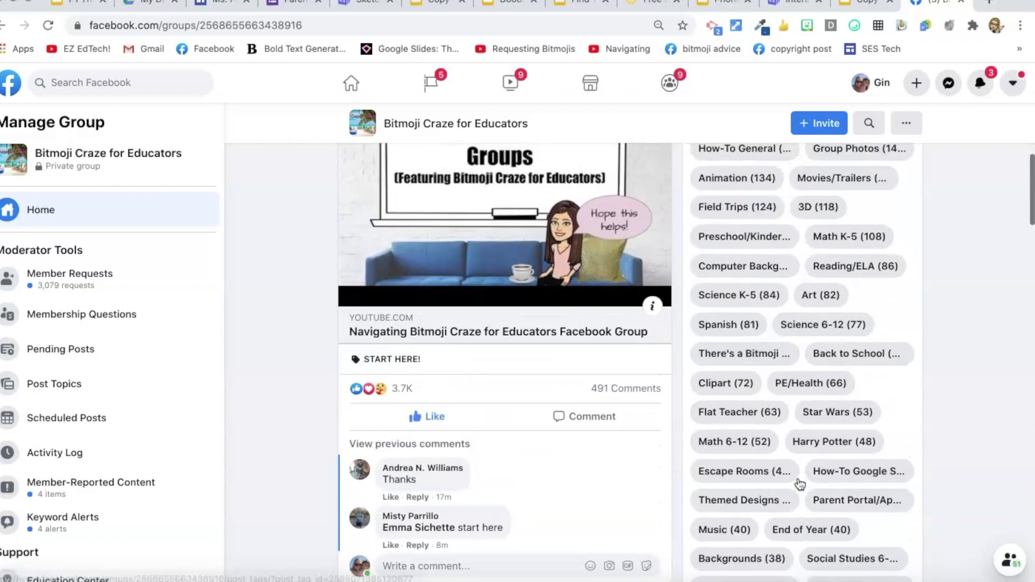
pyautogui.scroll(2, 799, 484)
pyautogui.scroll(2, 803, 431)
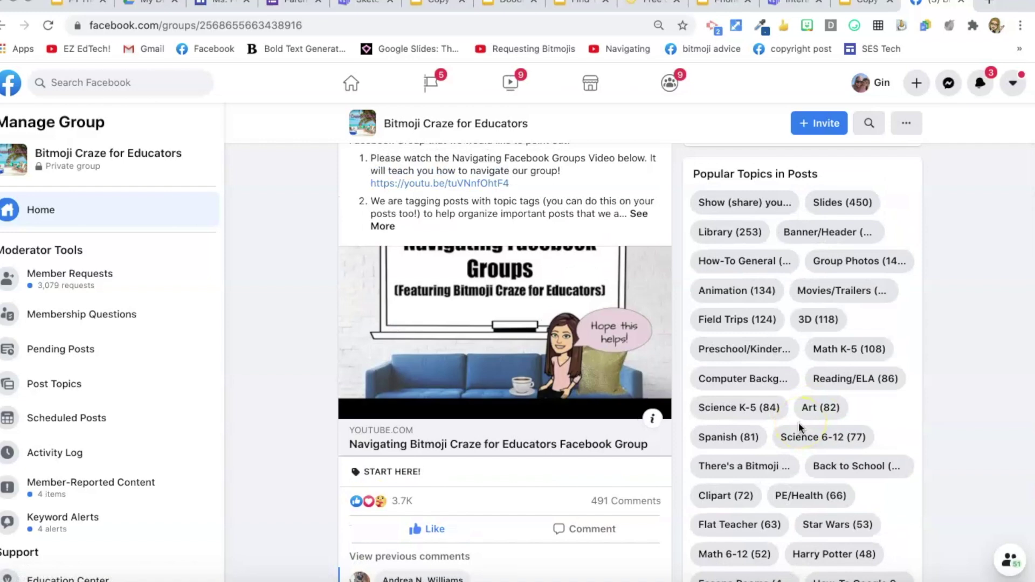
pyautogui.scroll(-1, 799, 424)
pyautogui.scroll(1, 800, 430)
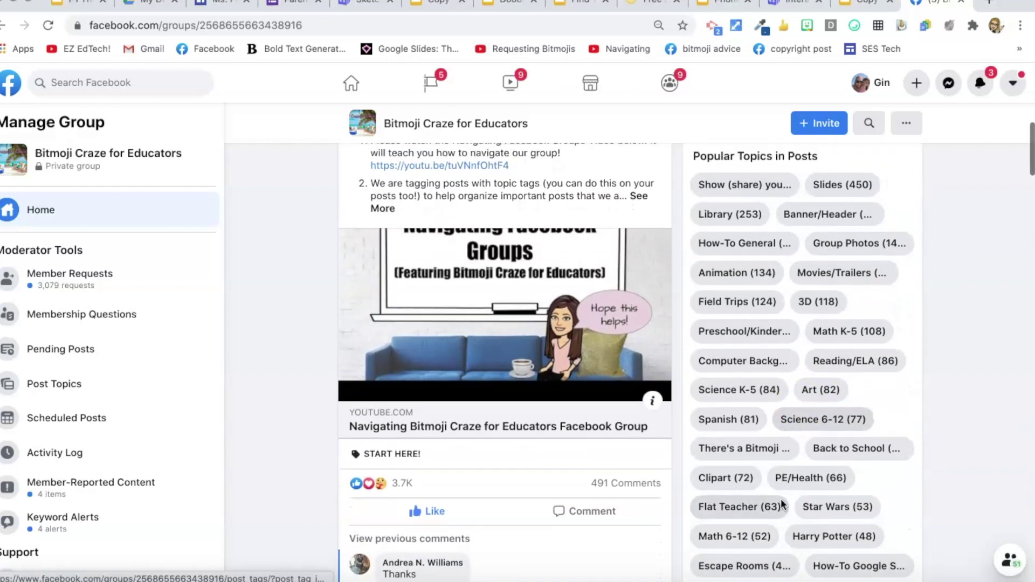
pyautogui.click(741, 539)
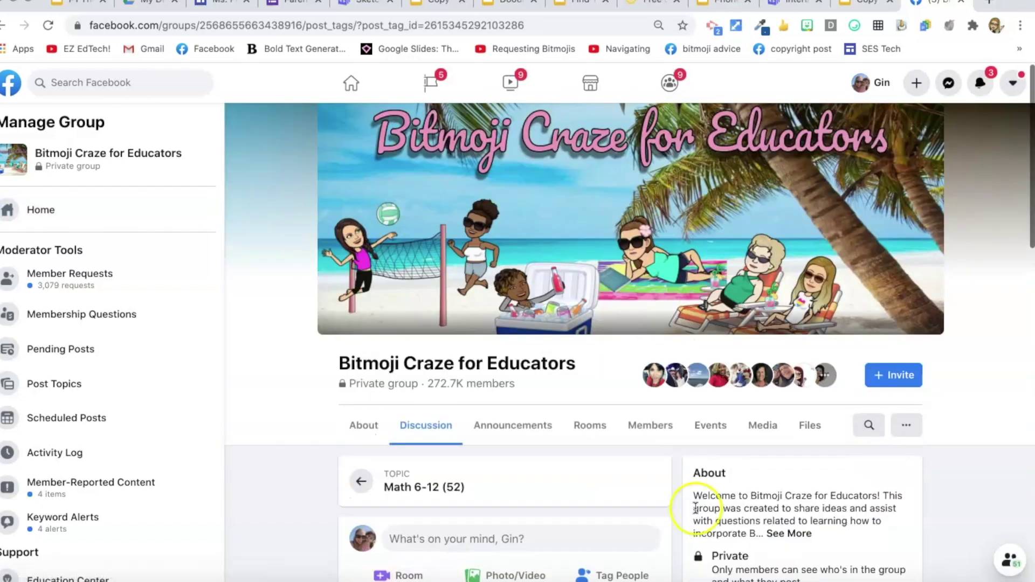
# Step: Look through the Math 6-12 posts, then search the group for 'algebra 2'
pyautogui.scroll(-3, 566, 515)
pyautogui.scroll(-7, 568, 516)
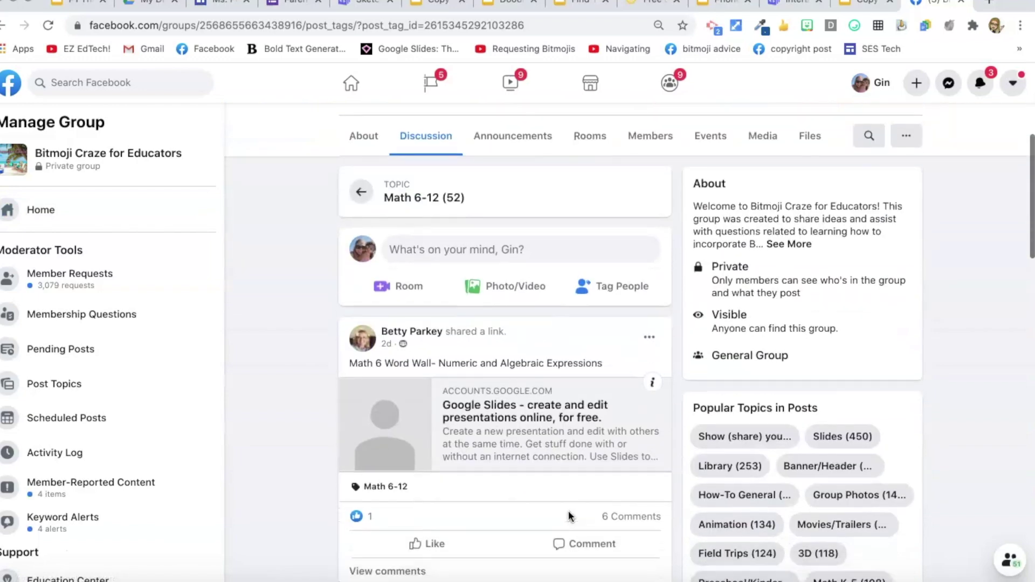
pyautogui.scroll(-9, 569, 516)
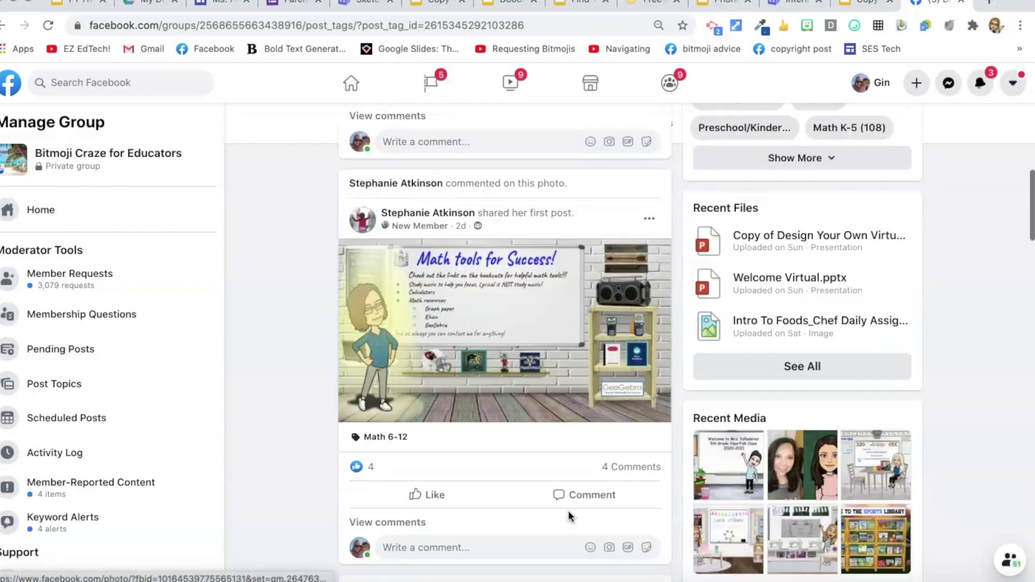
pyautogui.scroll(-7, 569, 515)
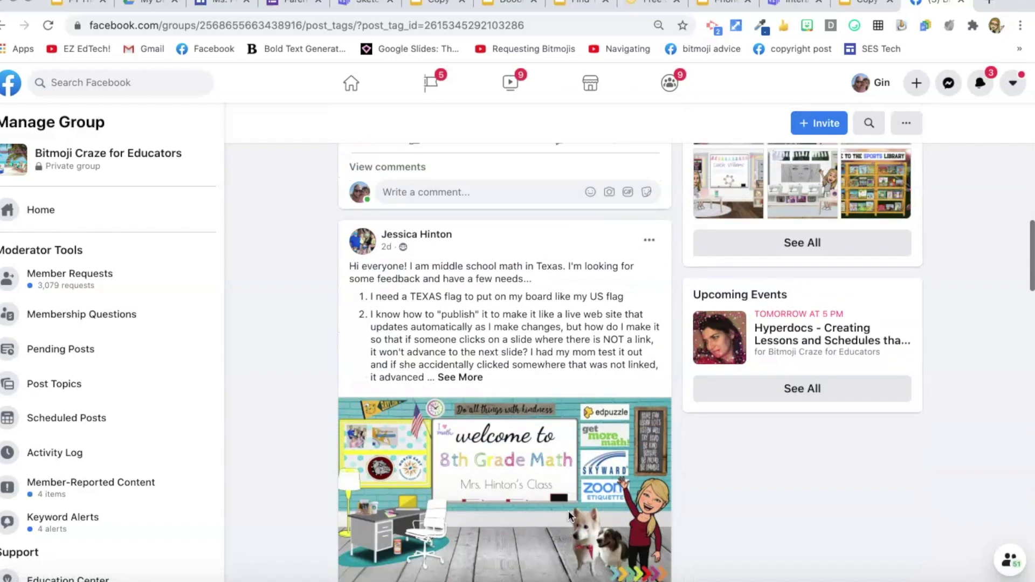
pyautogui.scroll(-4, 568, 510)
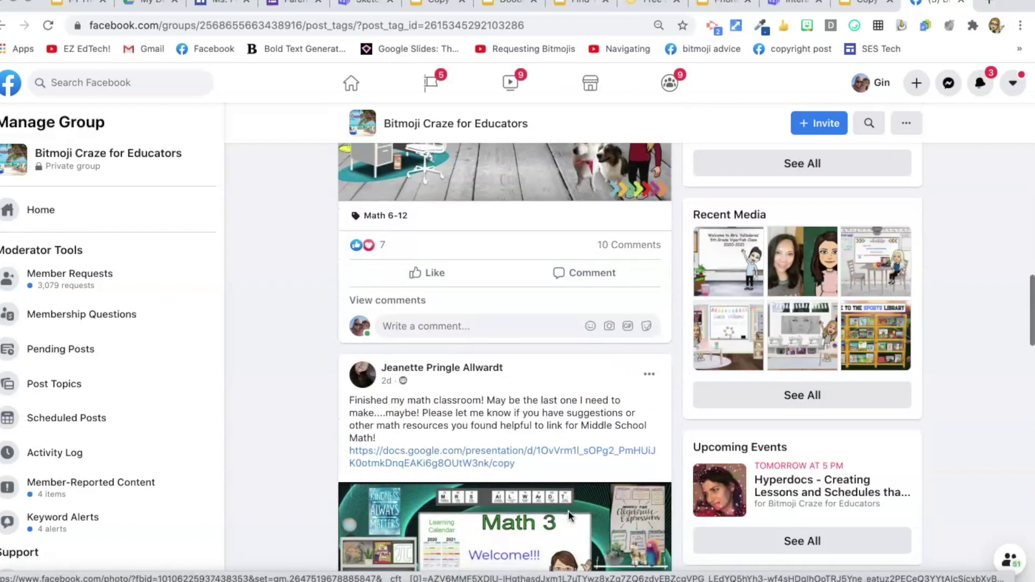
pyautogui.scroll(3, 569, 510)
pyautogui.scroll(7, 569, 510)
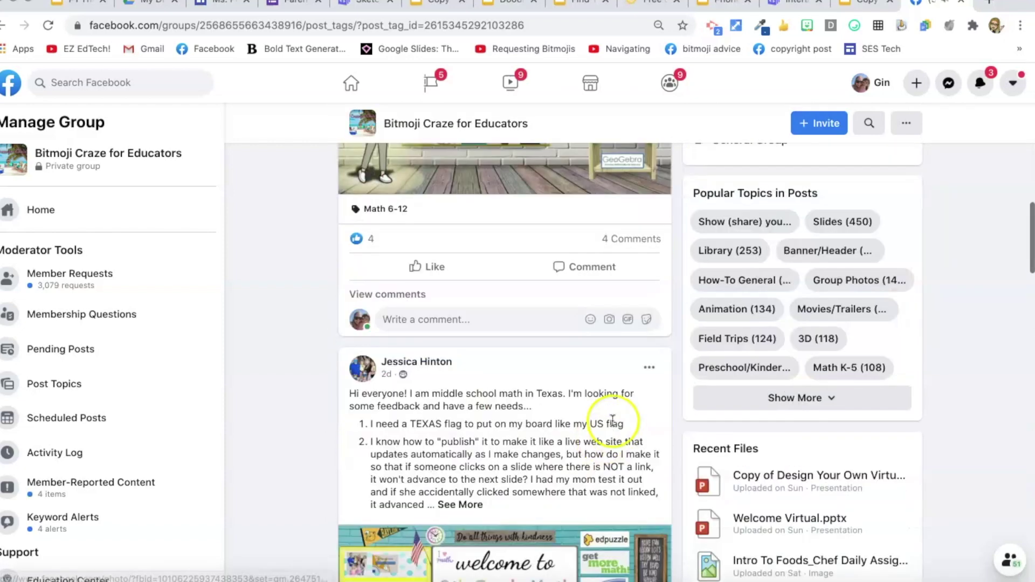
pyautogui.click(869, 127)
pyautogui.write('algeab')
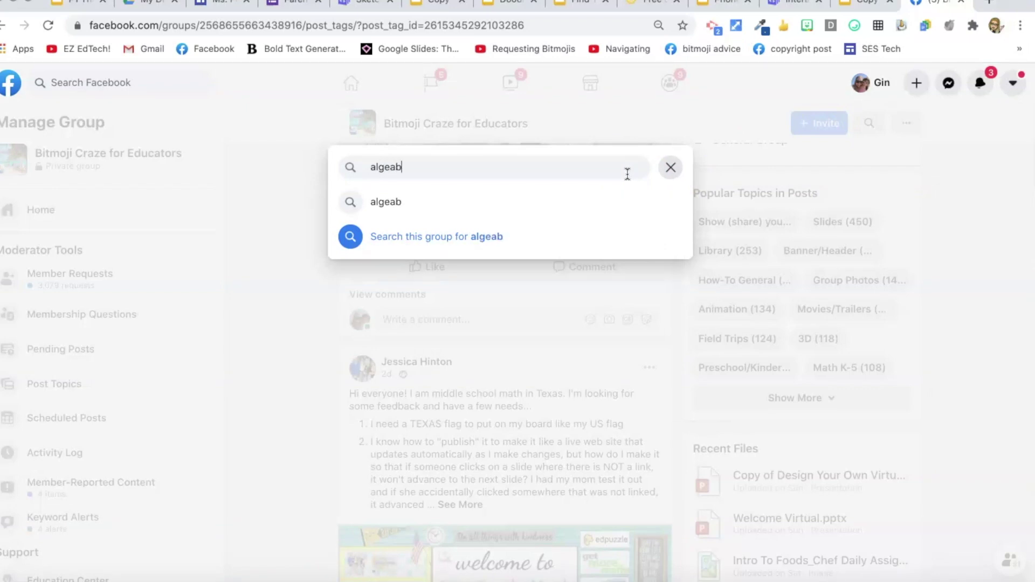
pyautogui.write('r')
pyautogui.press('BackSpace')
pyautogui.press('BackSpace')
pyautogui.press('BackSpace')
pyautogui.write('bra 2')
pyautogui.press('Return')
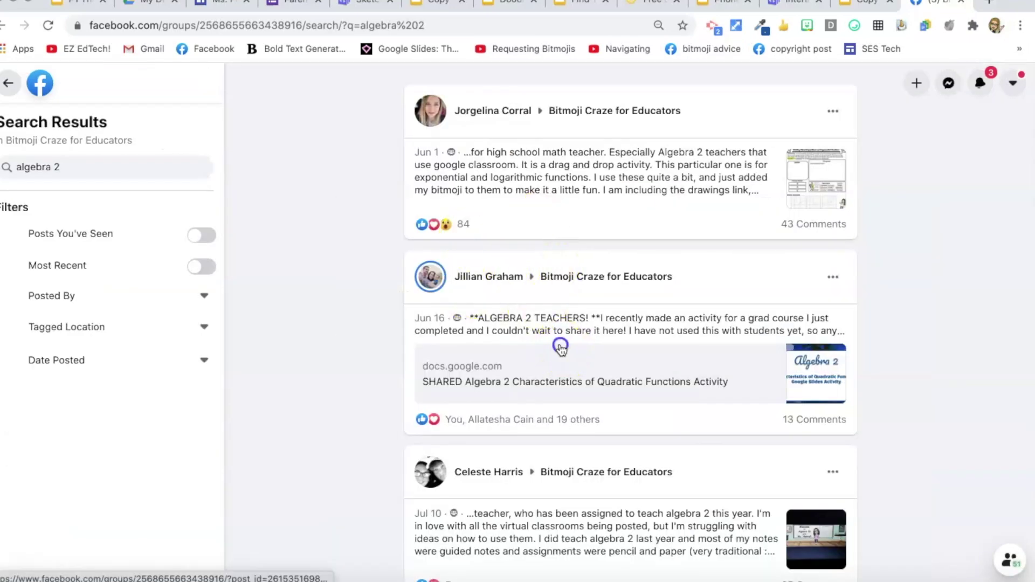
# Step: Open the Algebra 2 quadratic functions activity post and its linked Google Slides deck
pyautogui.click(560, 349)
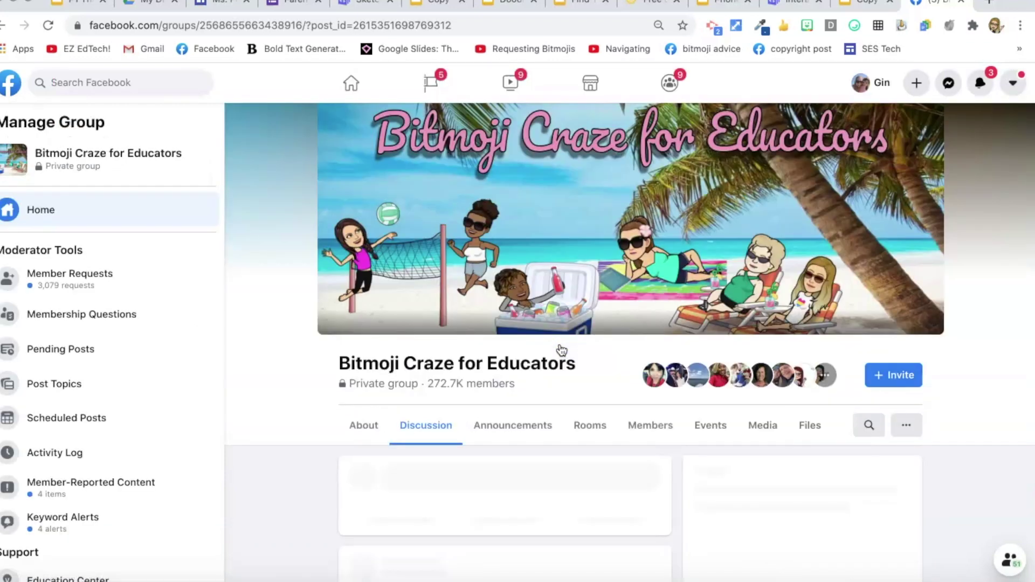
pyautogui.click(559, 365)
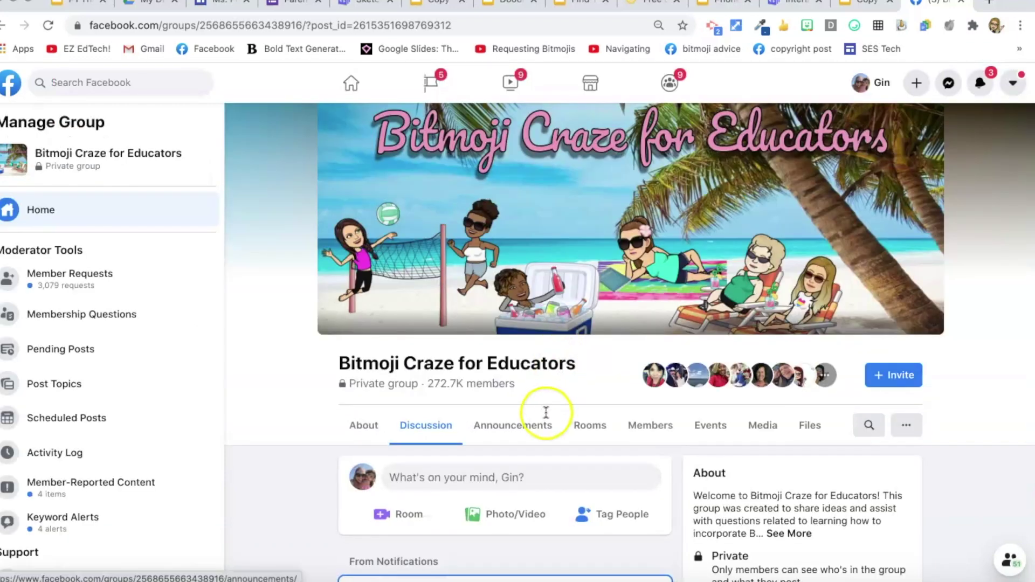
pyautogui.scroll(-6, 545, 413)
pyautogui.scroll(-2, 474, 399)
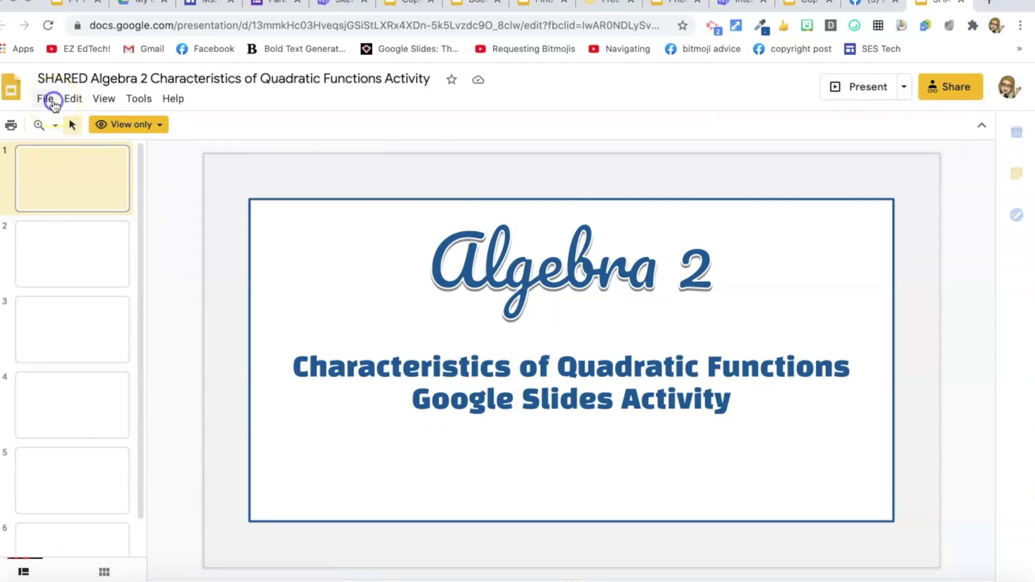
# Step: Copy the entire SHARED Algebra 2 Quadratic Functions presentation and confirm the copy
pyautogui.click(47, 100)
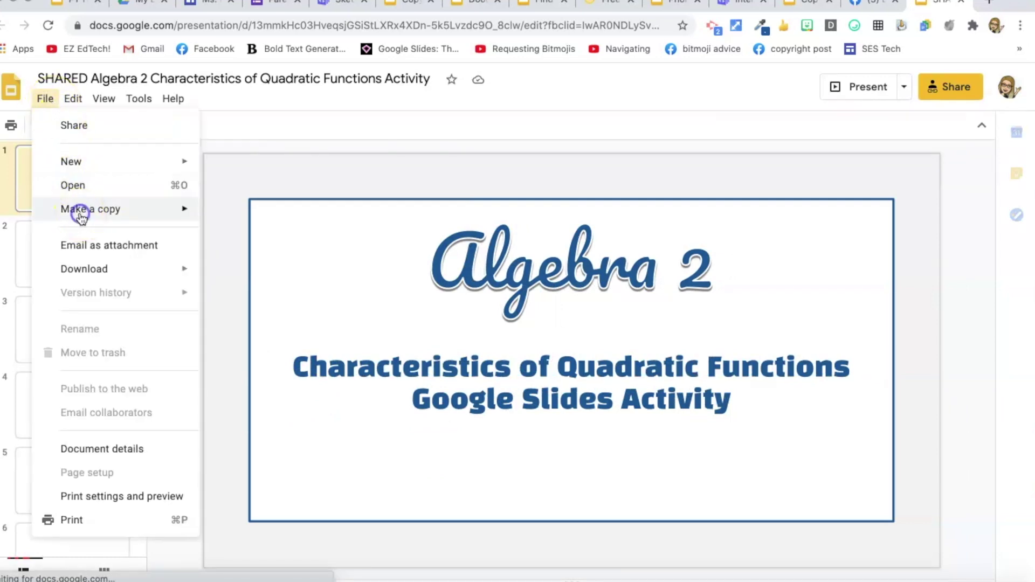
pyautogui.moveTo(79, 219)
pyautogui.click(235, 218)
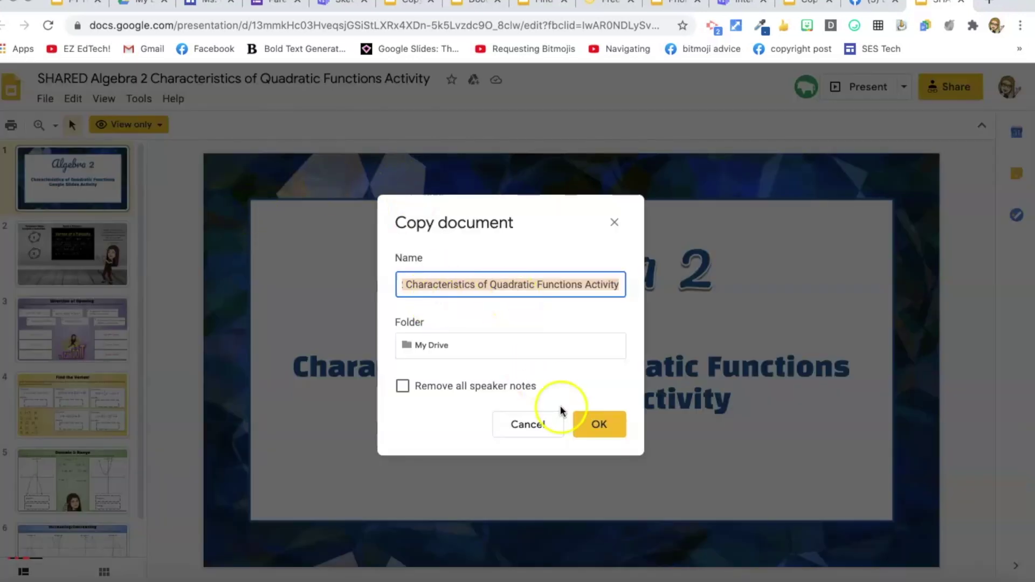
pyautogui.click(600, 425)
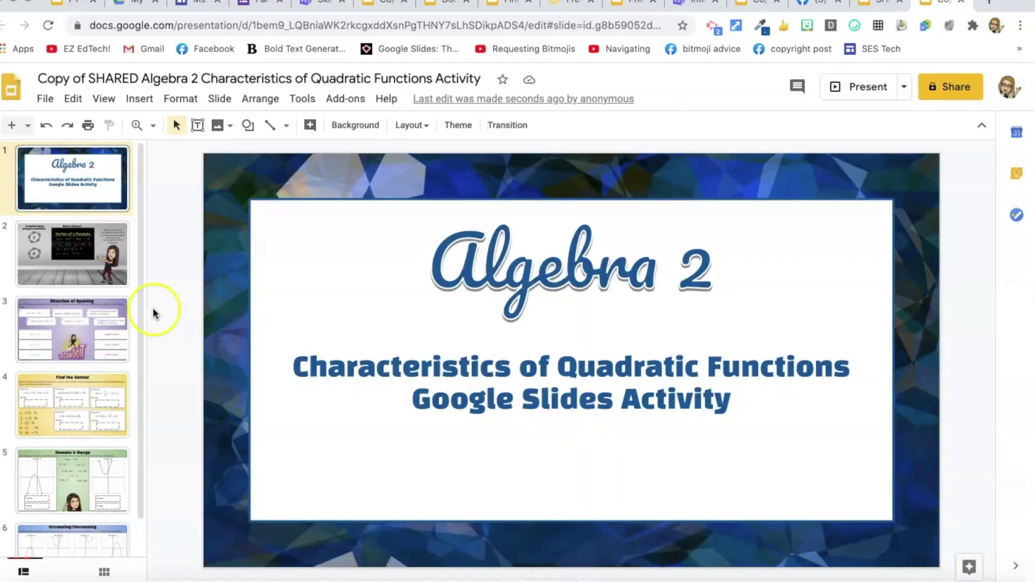
# Step: Preview the Geogebra, Direction of Opening, Find the Vertex, Domain & Range and Increasing/Decreasing slides
pyautogui.click(91, 274)
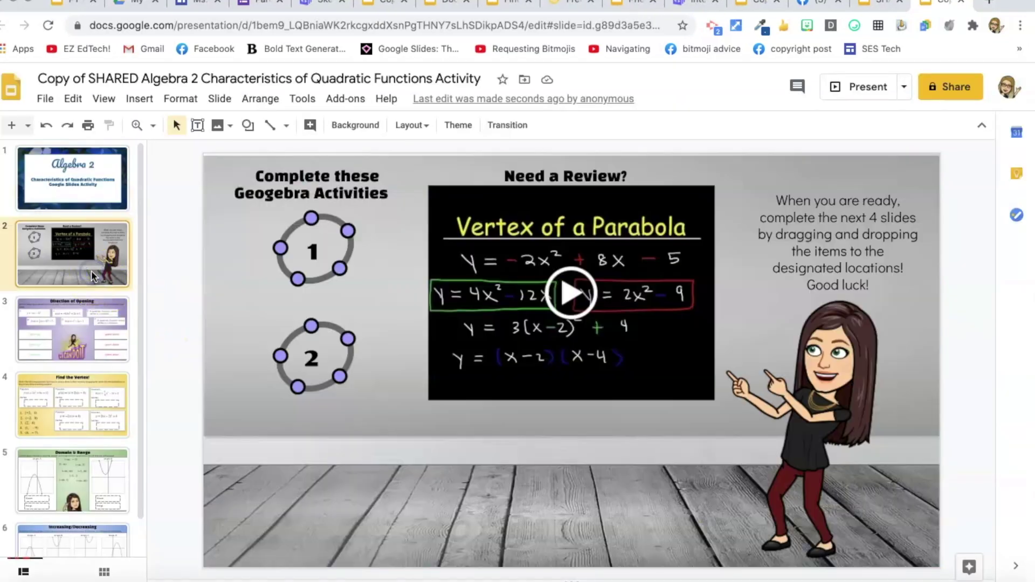
pyautogui.click(98, 326)
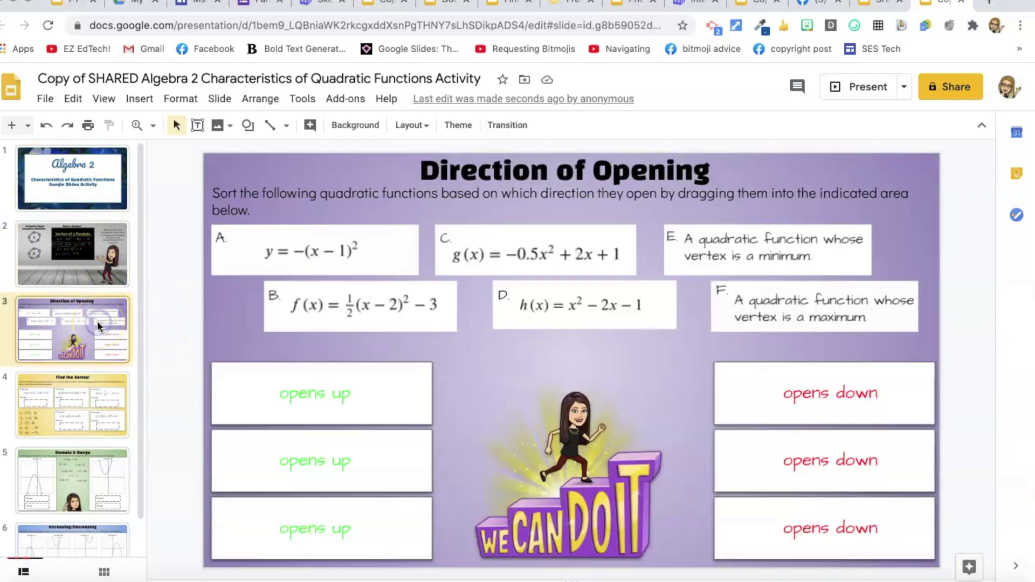
pyautogui.click(92, 413)
pyautogui.click(90, 469)
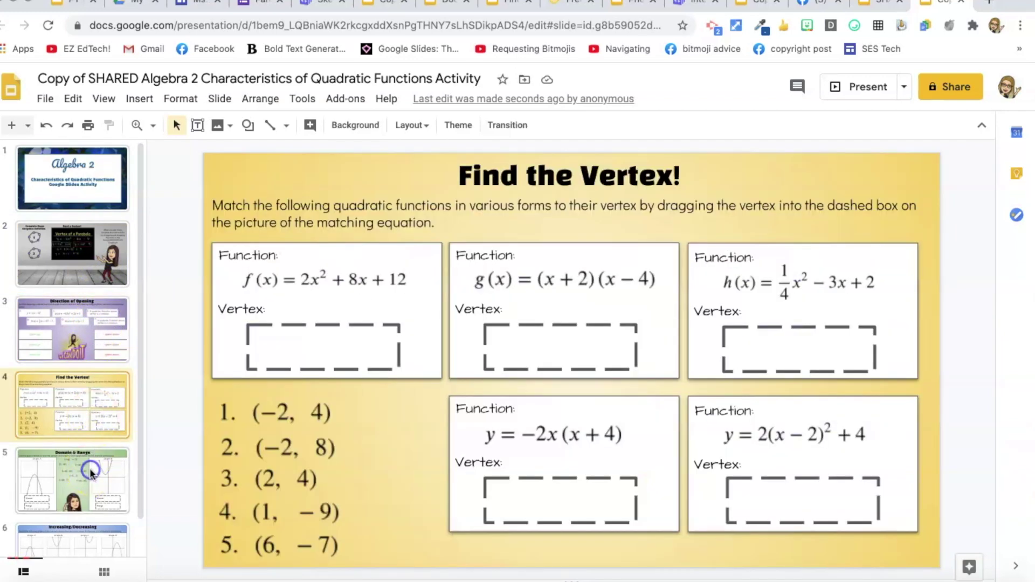
pyautogui.scroll(-1, 91, 473)
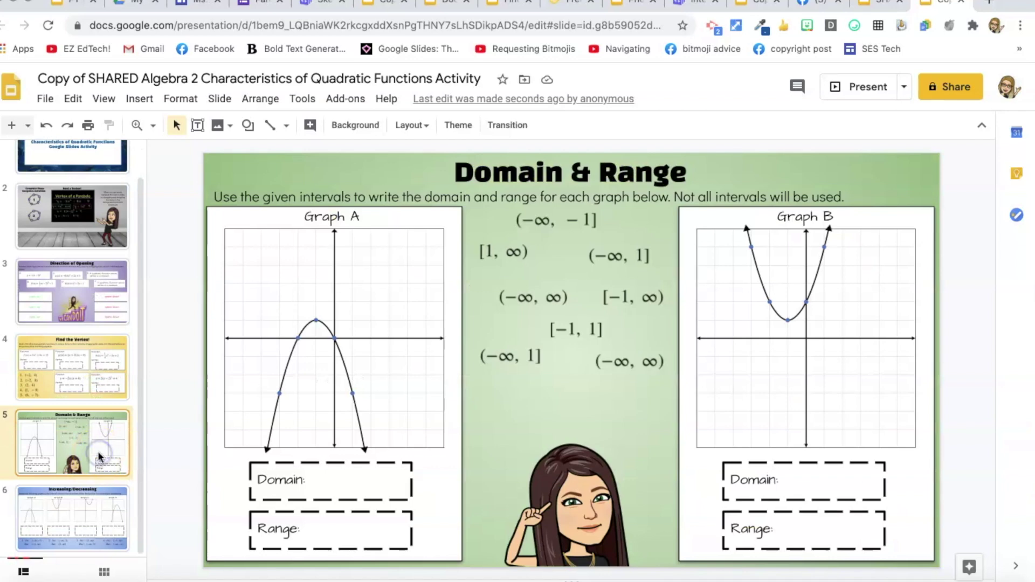
pyautogui.click(98, 446)
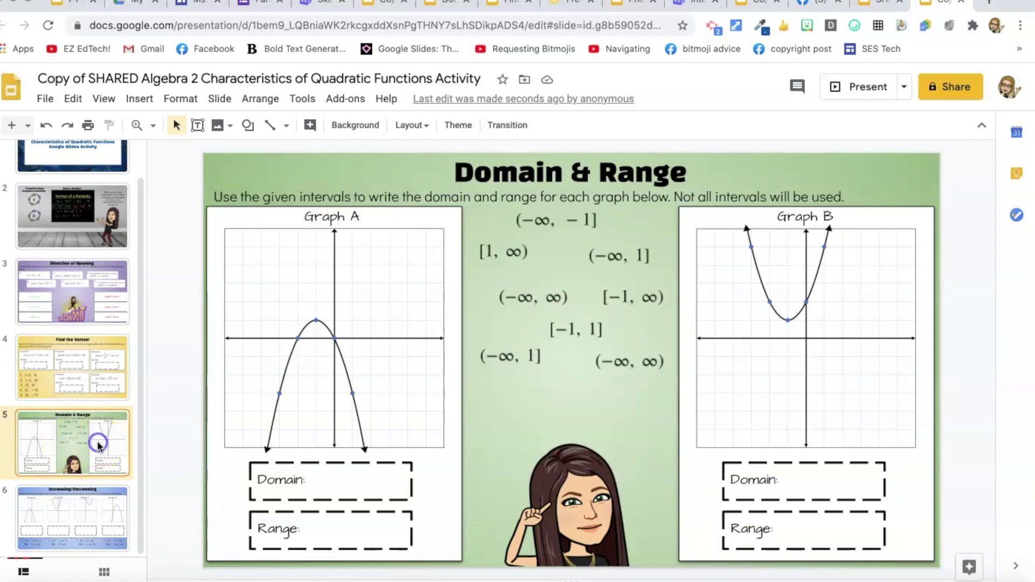
pyautogui.click(98, 494)
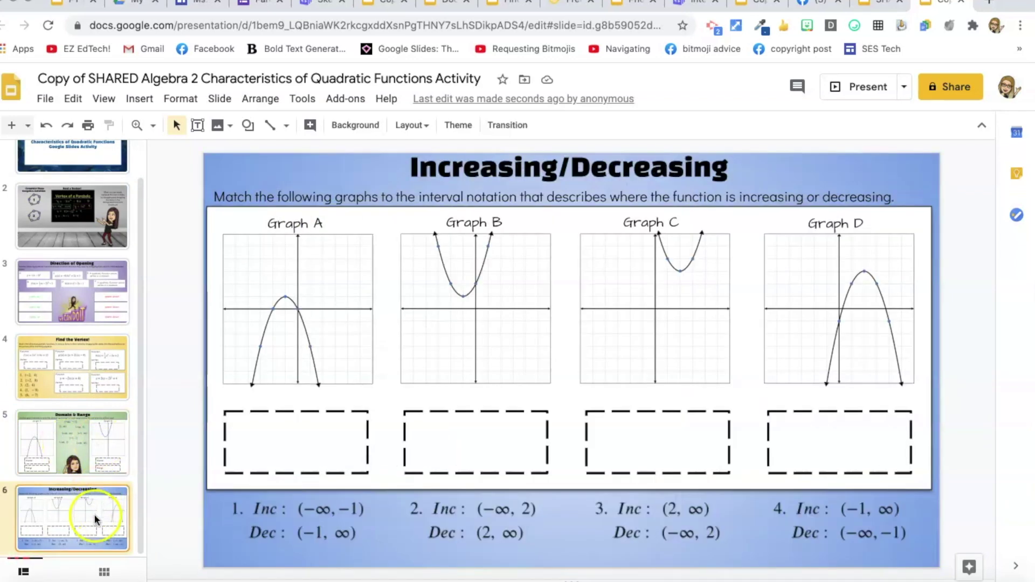
pyautogui.scroll(1, 93, 514)
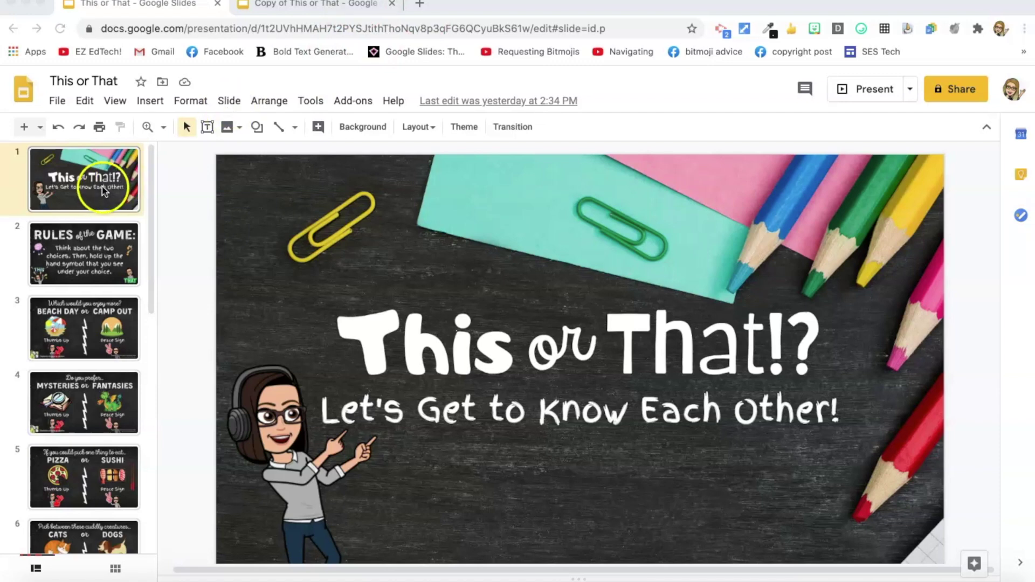
# Step: Browse the Rules of the Game, Beach Day or Camp Out and Mysteries or Fantasies slides
pyautogui.click(101, 246)
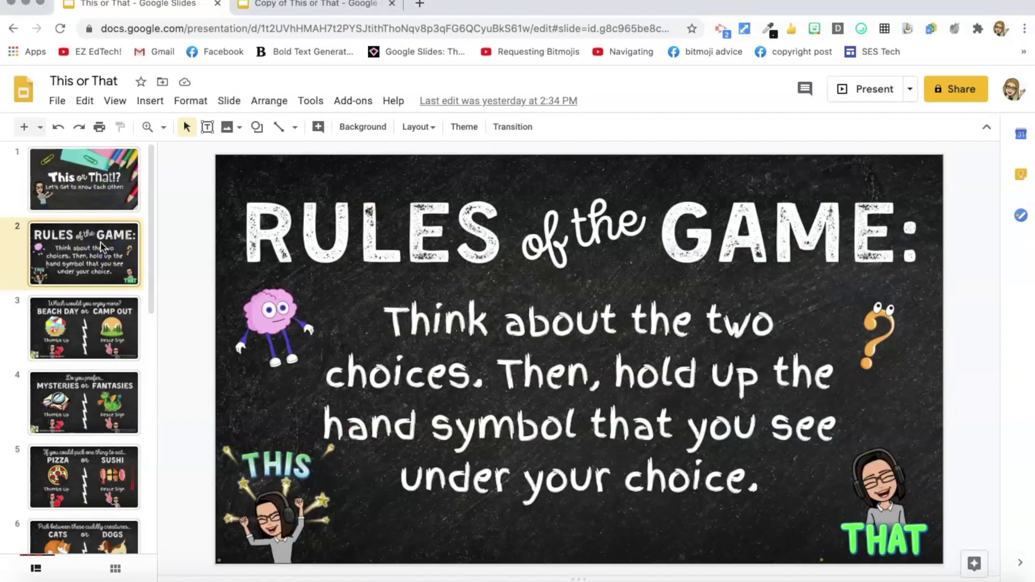
pyautogui.click(90, 327)
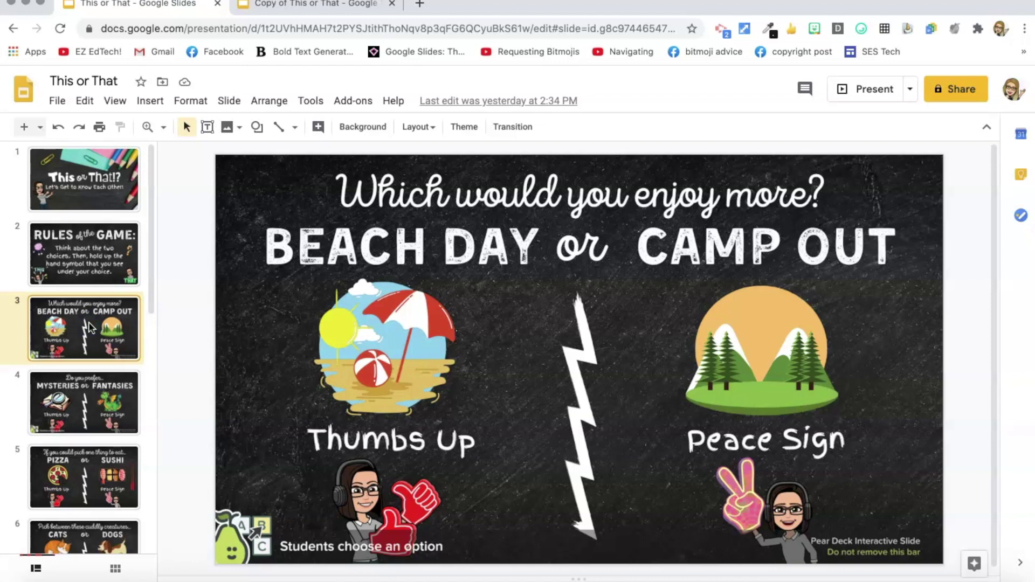
pyautogui.click(90, 399)
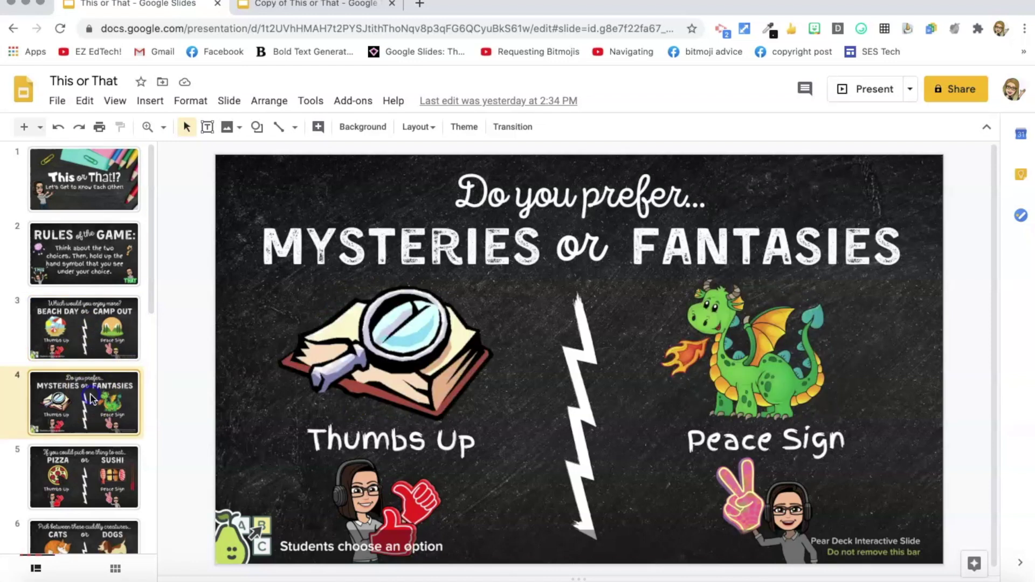
pyautogui.click(93, 188)
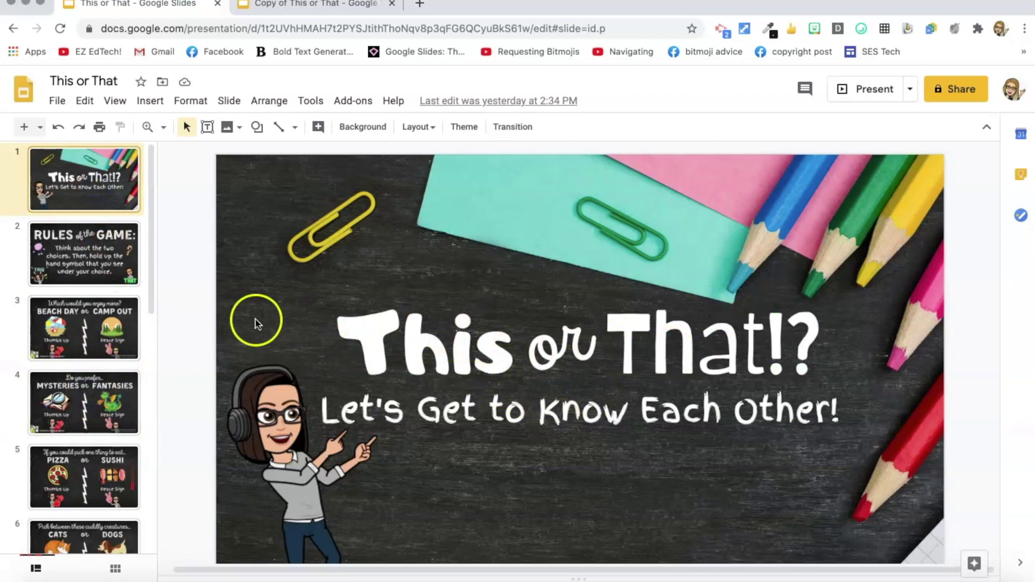
pyautogui.click(96, 246)
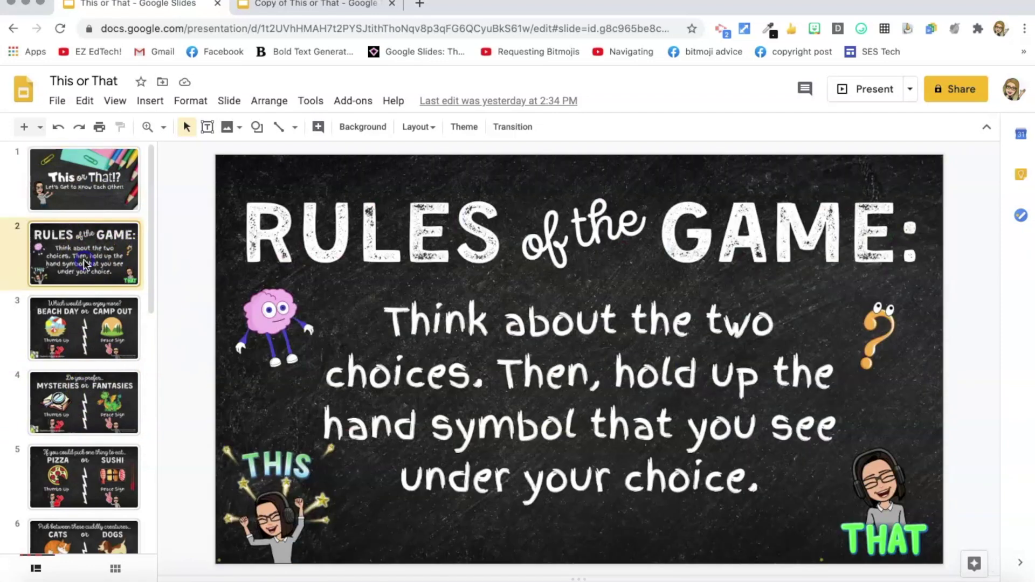
pyautogui.click(86, 316)
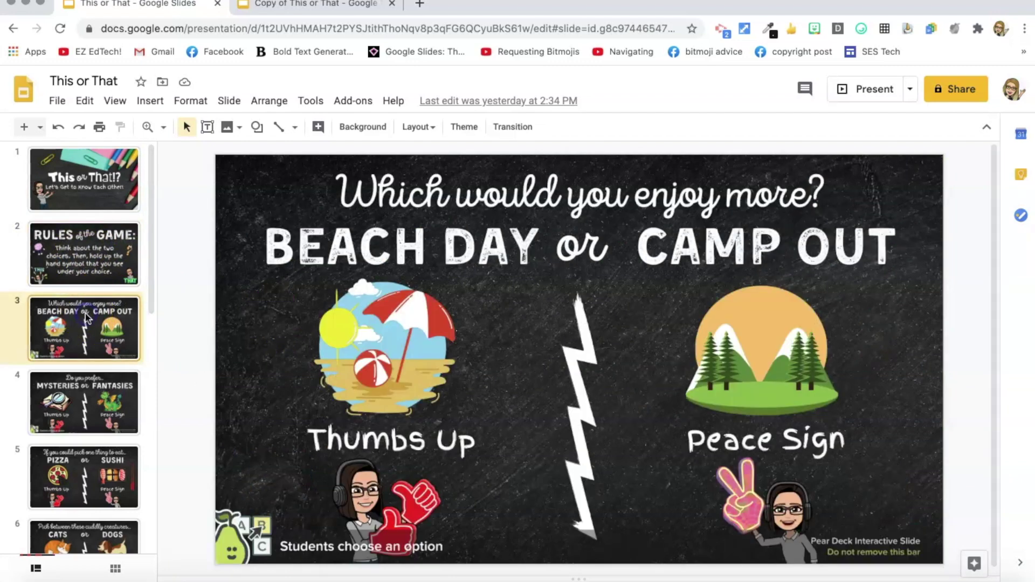
pyautogui.click(70, 207)
# Step: Delete the Bitmoji from the title slide and recheck the first four slides
pyautogui.click(268, 440)
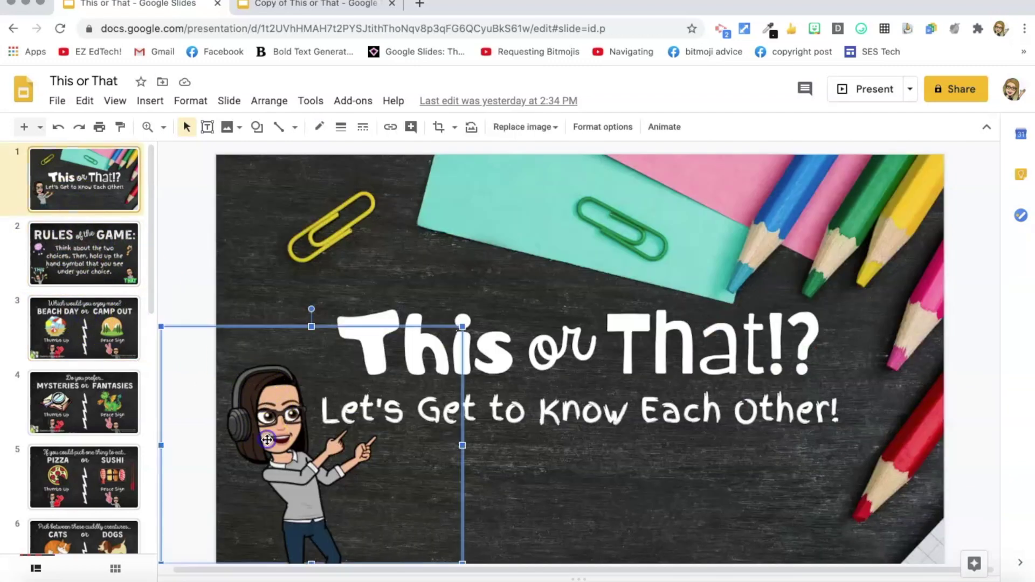
pyautogui.press('Delete')
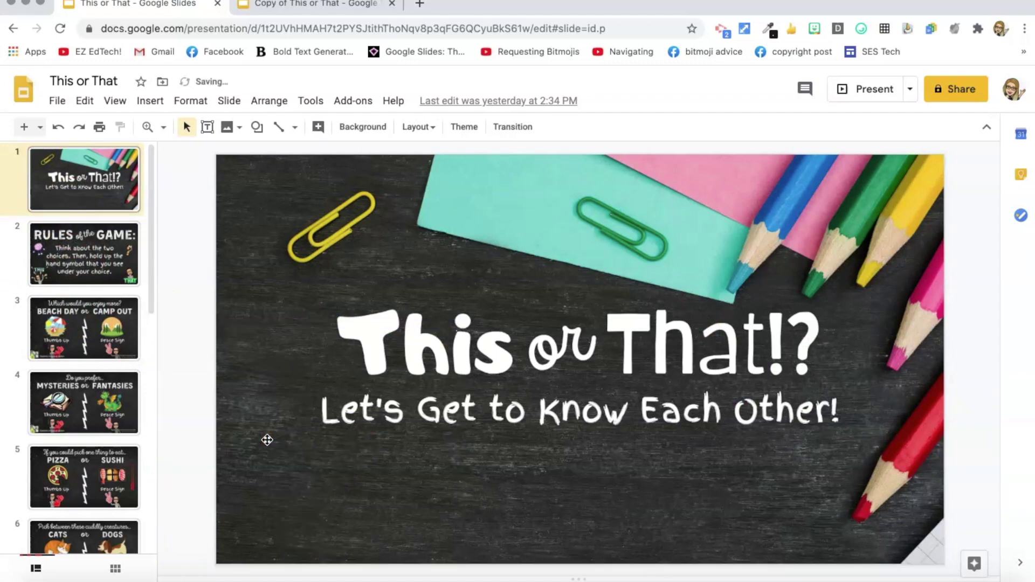
pyautogui.click(207, 358)
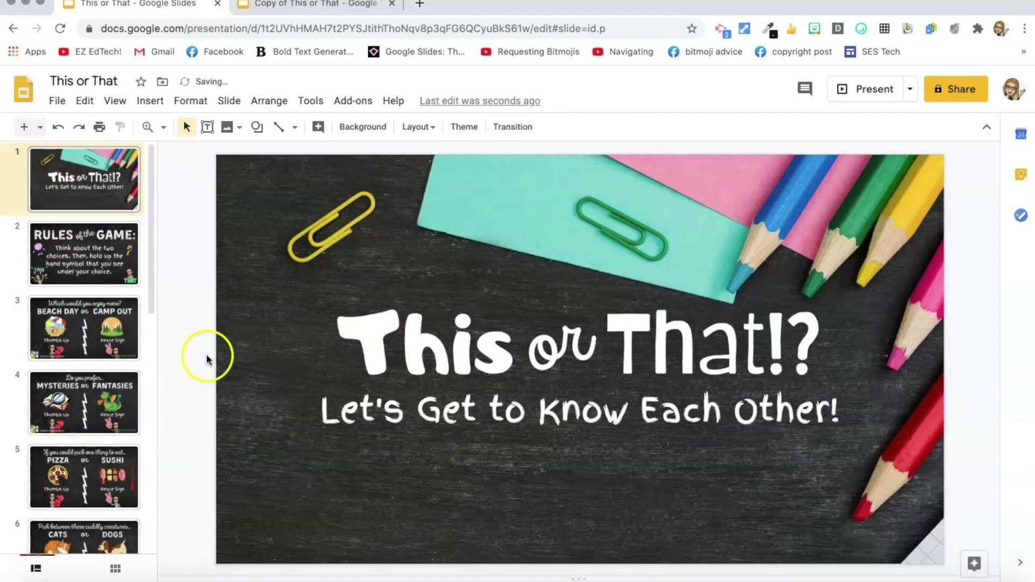
pyautogui.click(110, 266)
pyautogui.click(107, 350)
pyautogui.click(101, 410)
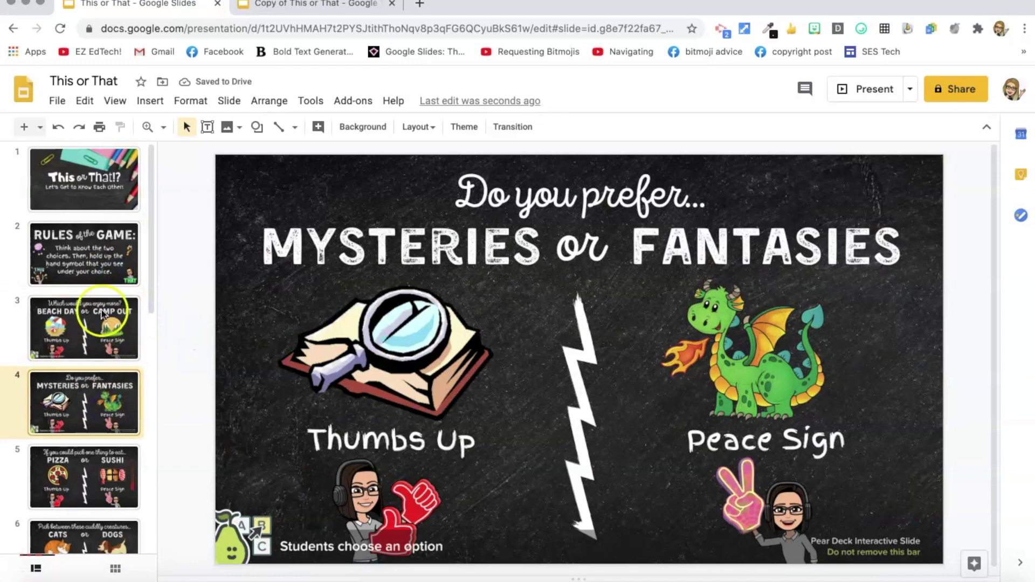
pyautogui.click(93, 204)
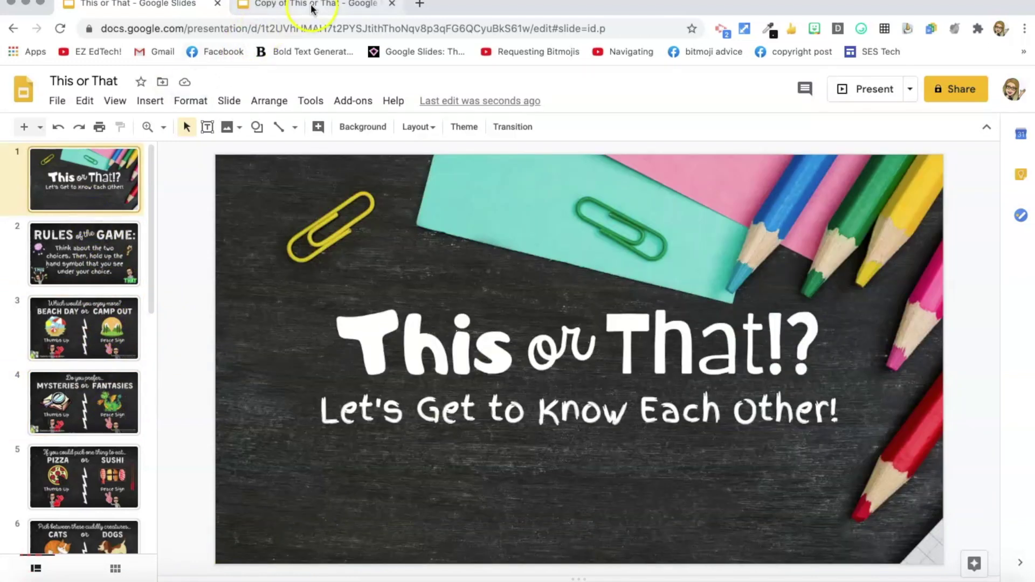
pyautogui.click(310, 5)
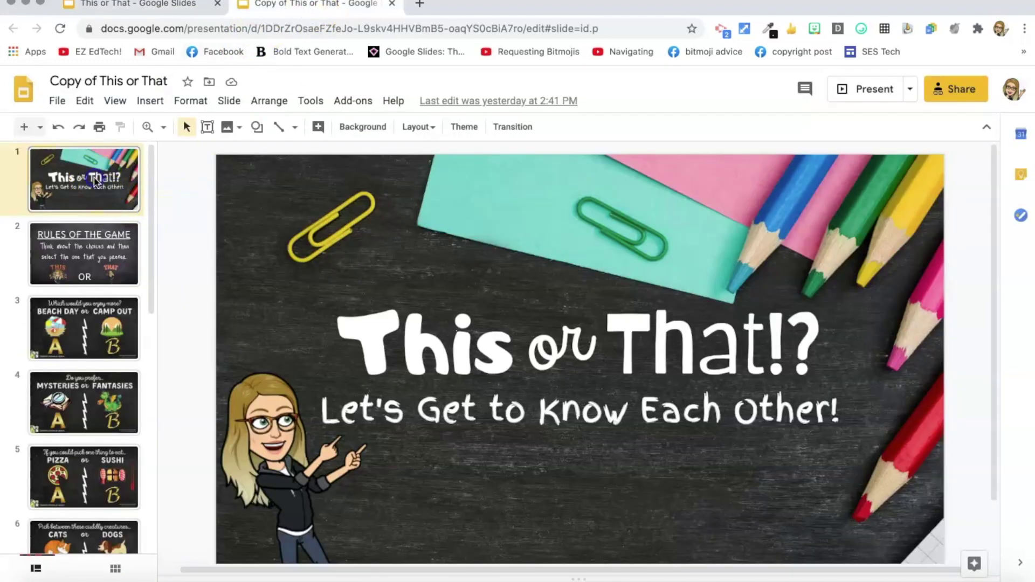
# Step: In Copy of This or That, view the Rules of the Game and Beach Day or Camp Out slides
pyautogui.click(93, 241)
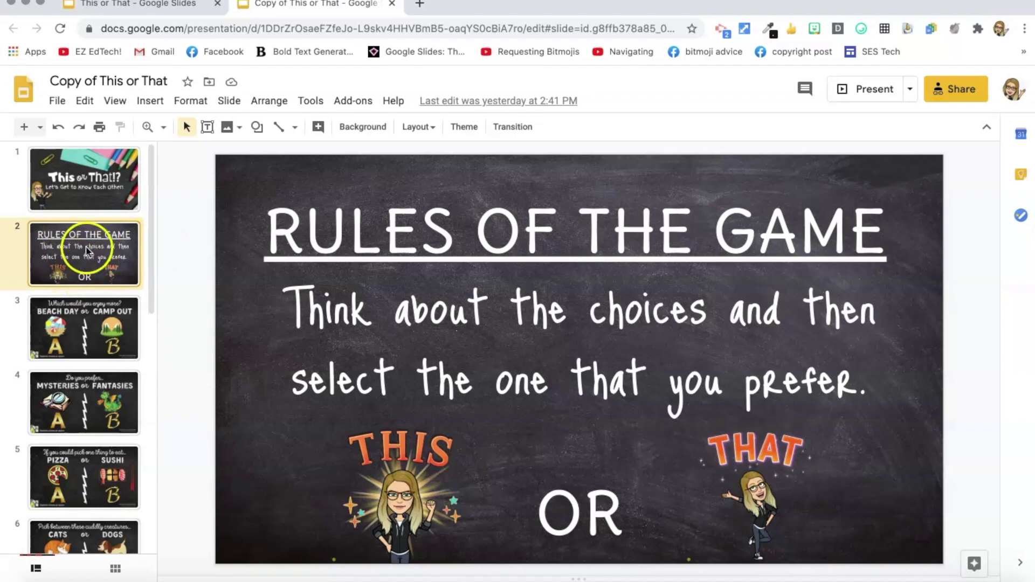
pyautogui.click(93, 318)
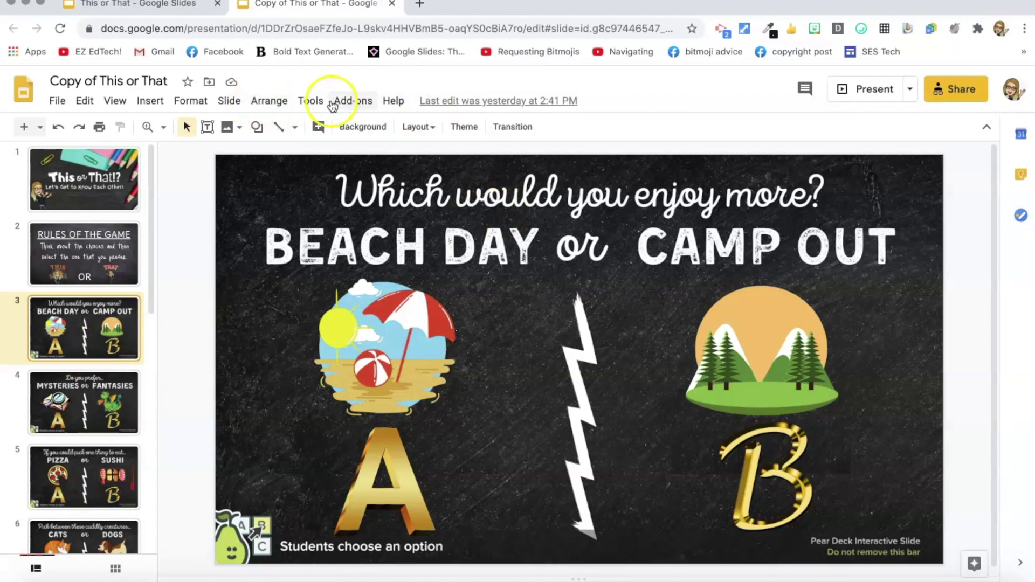
pyautogui.click(356, 102)
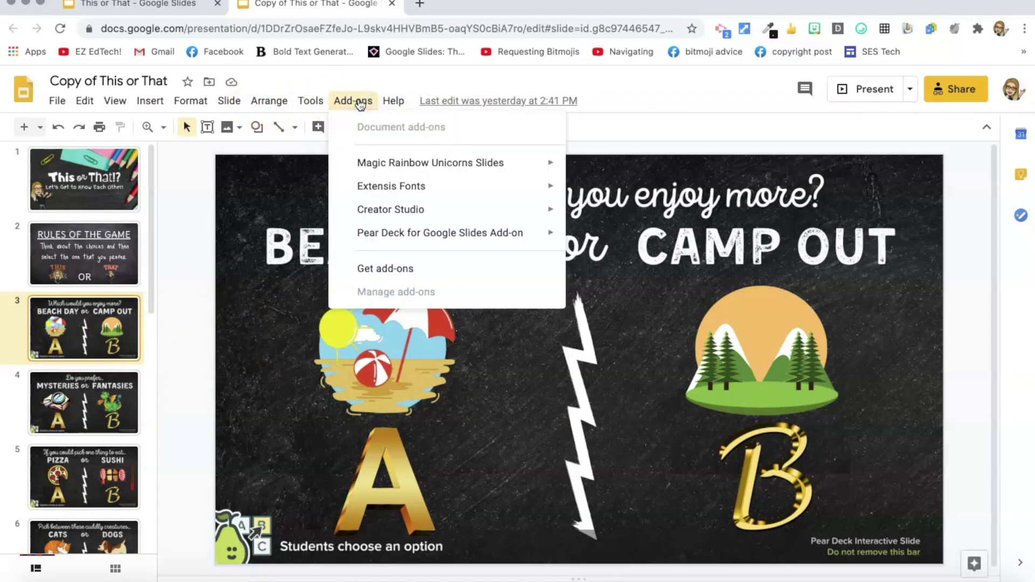
# Step: Check Pear Deck's Marketplace listing, then launch the Pear Deck for Google Slides add-on
pyautogui.click(384, 272)
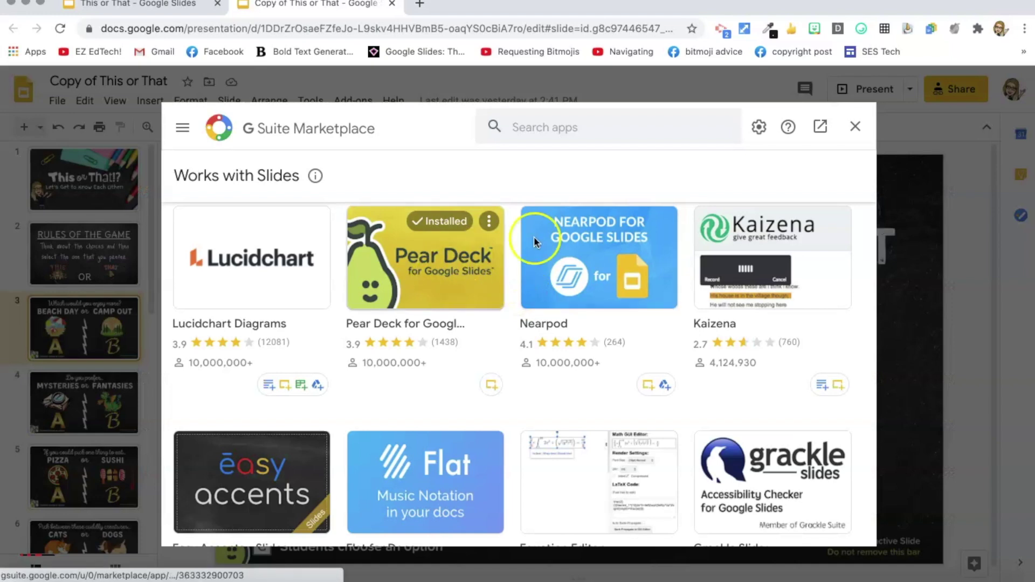
pyautogui.click(447, 245)
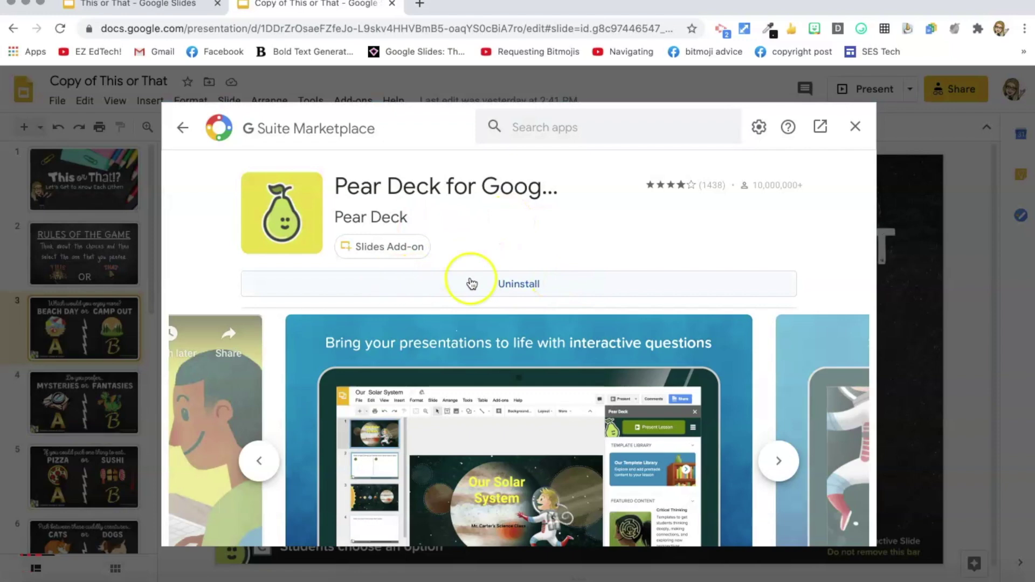
pyautogui.click(854, 127)
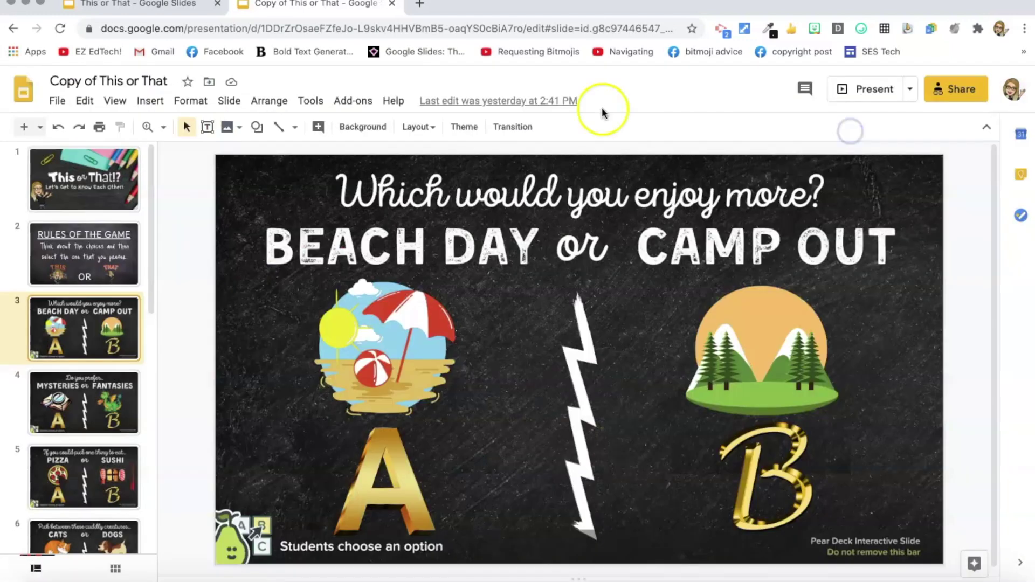
pyautogui.click(350, 102)
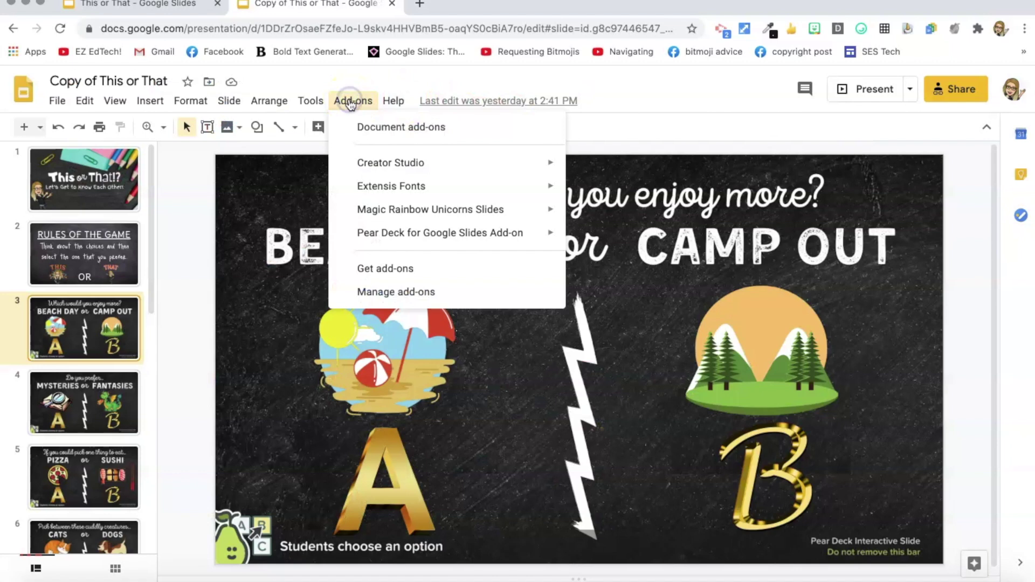
pyautogui.click(393, 226)
pyautogui.click(643, 241)
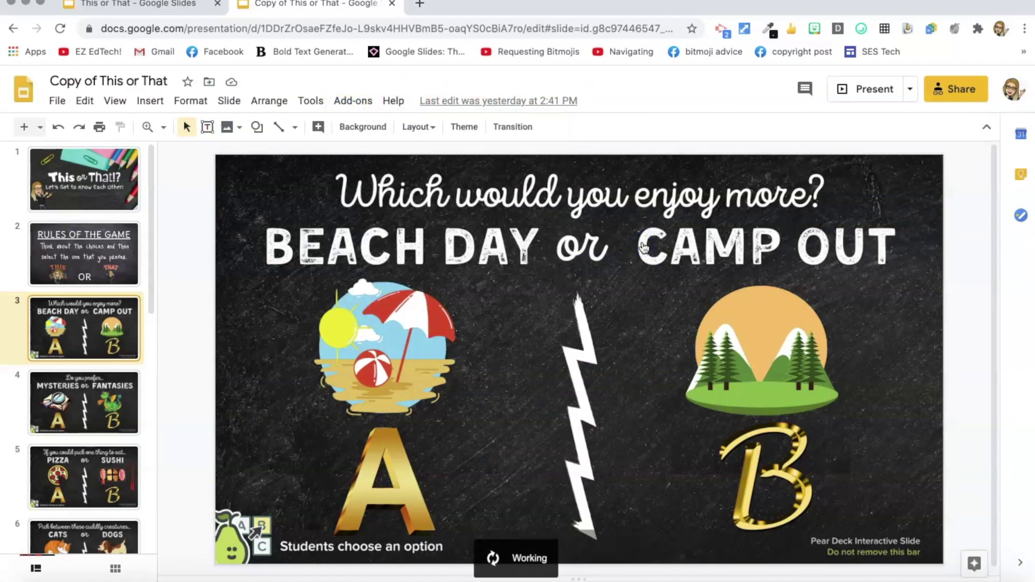
# Step: On the Draw or Dance slide, delete the Thumbs Up and Peace Sign Bitmojis
pyautogui.scroll(-3, 82, 358)
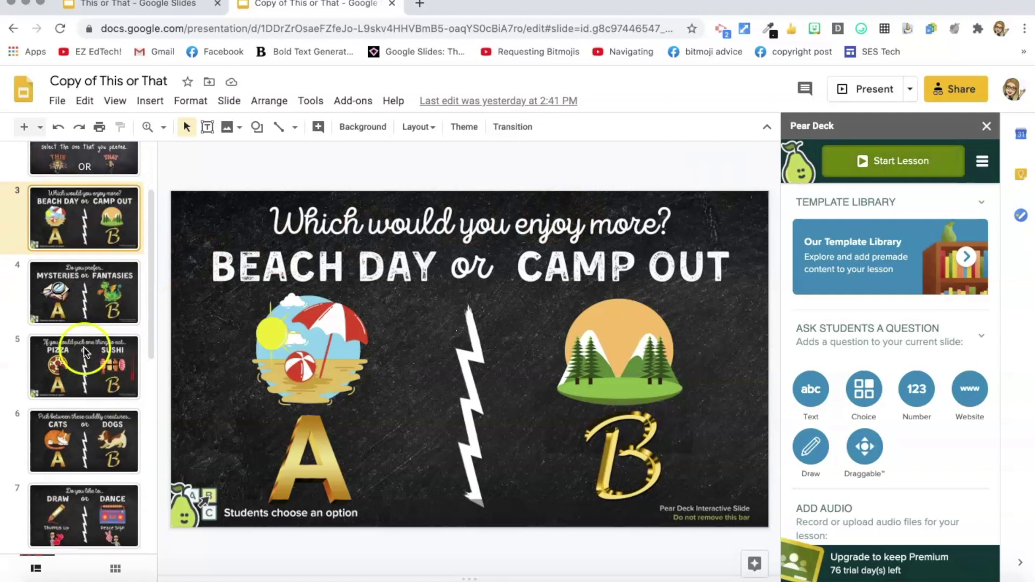
pyautogui.scroll(-4, 71, 364)
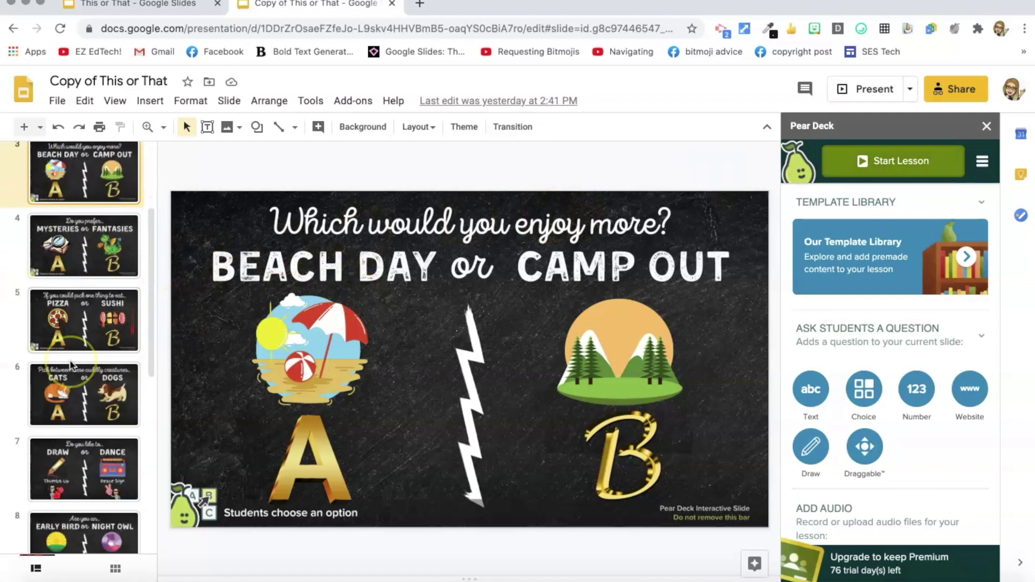
pyautogui.scroll(-2, 72, 366)
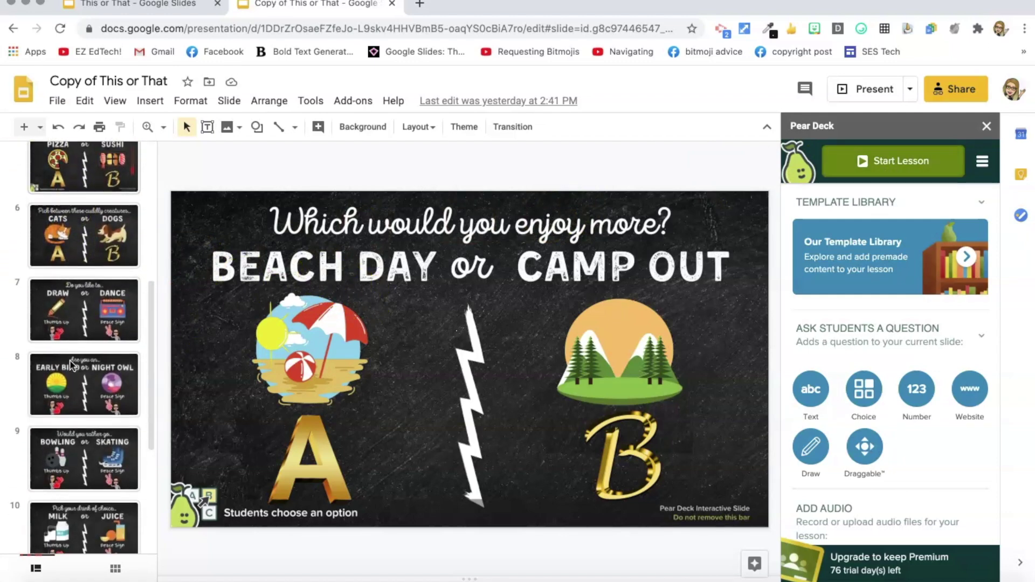
pyautogui.click(80, 365)
pyautogui.click(97, 360)
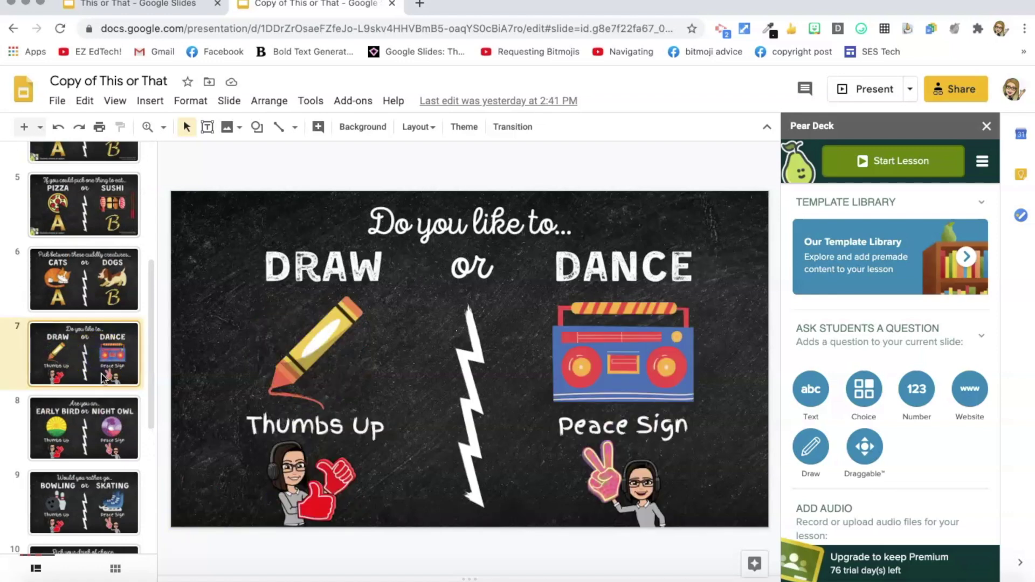
pyautogui.click(285, 479)
pyautogui.click(291, 479)
pyautogui.press('Delete')
pyautogui.click(584, 501)
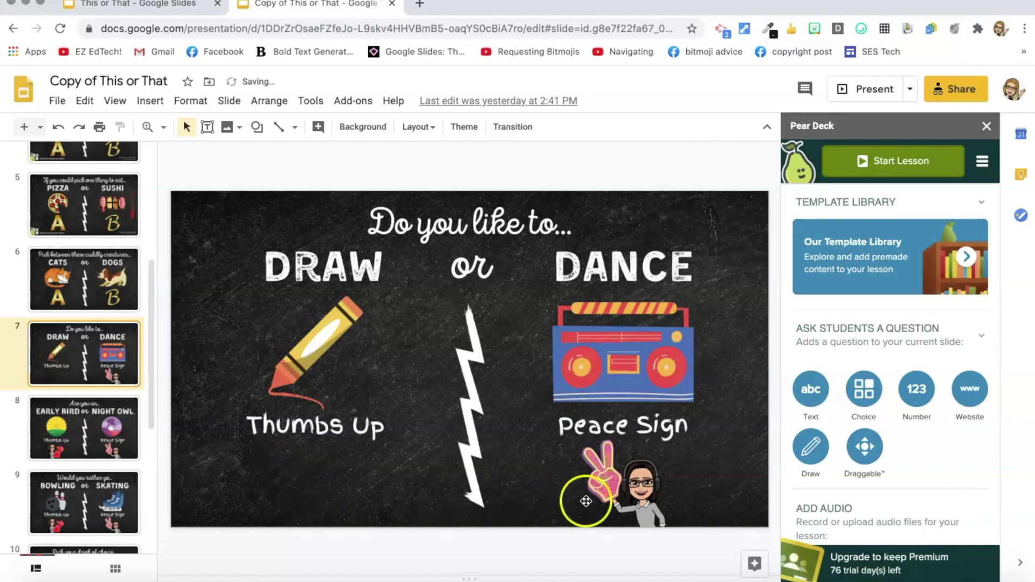
pyautogui.press('Delete')
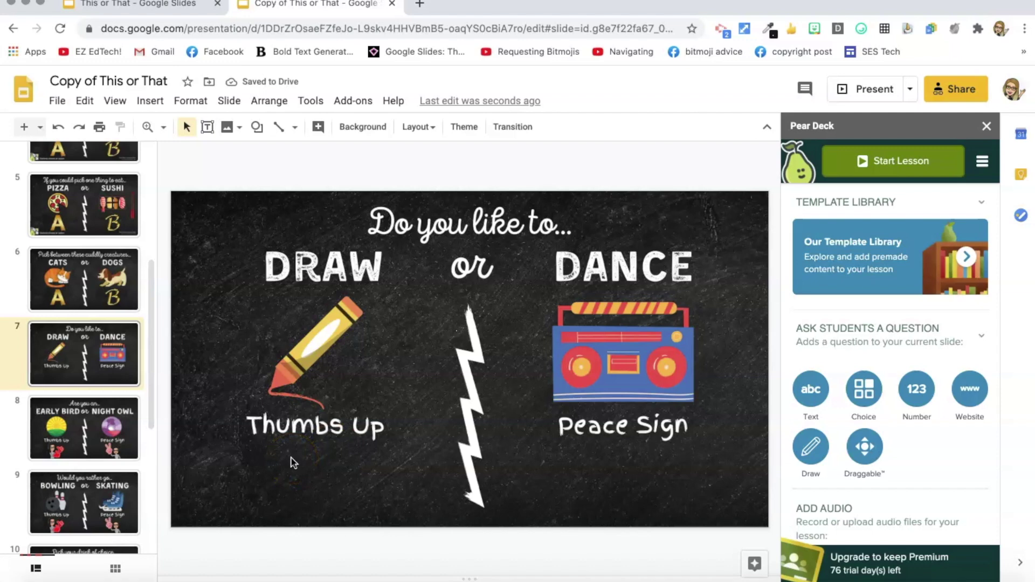
# Step: Add a chalkboard screenshot, shrink it, and position it over the Thumbs Up label
pyautogui.moveTo(291, 462); pyautogui.dragTo(398, 498)
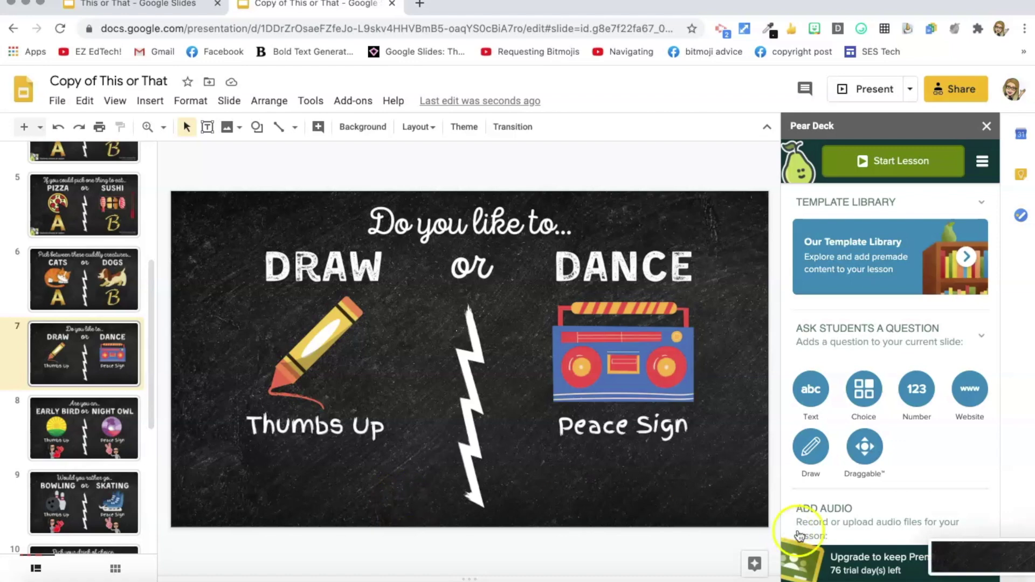
pyautogui.moveTo(971, 555); pyautogui.dragTo(665, 475)
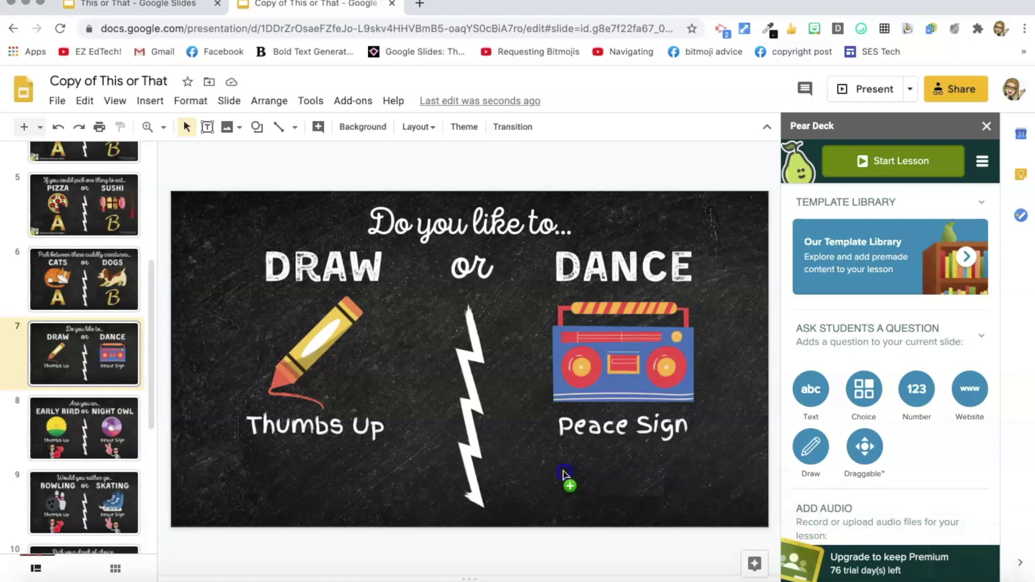
pyautogui.moveTo(563, 474); pyautogui.dragTo(244, 421)
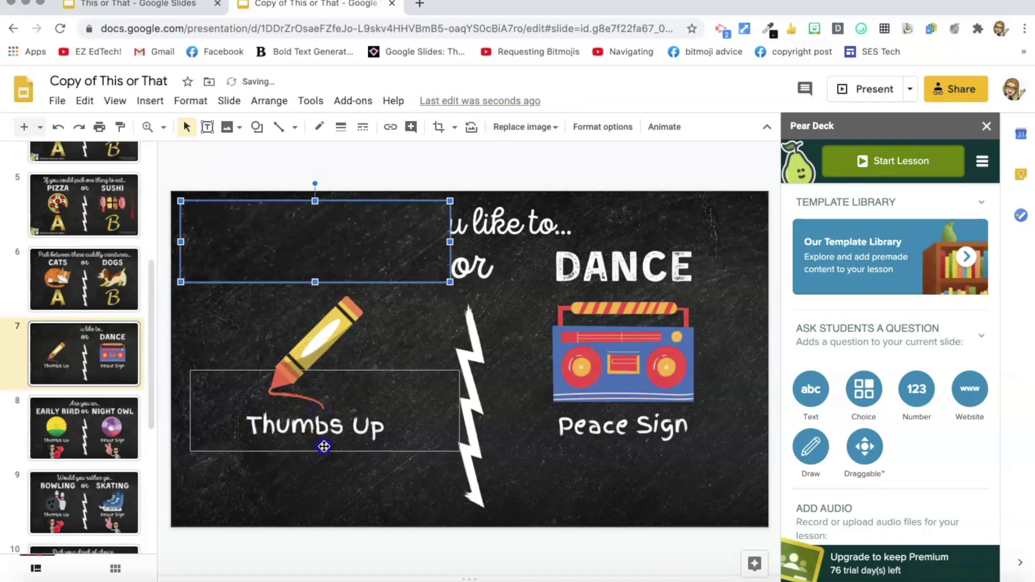
pyautogui.click(179, 480)
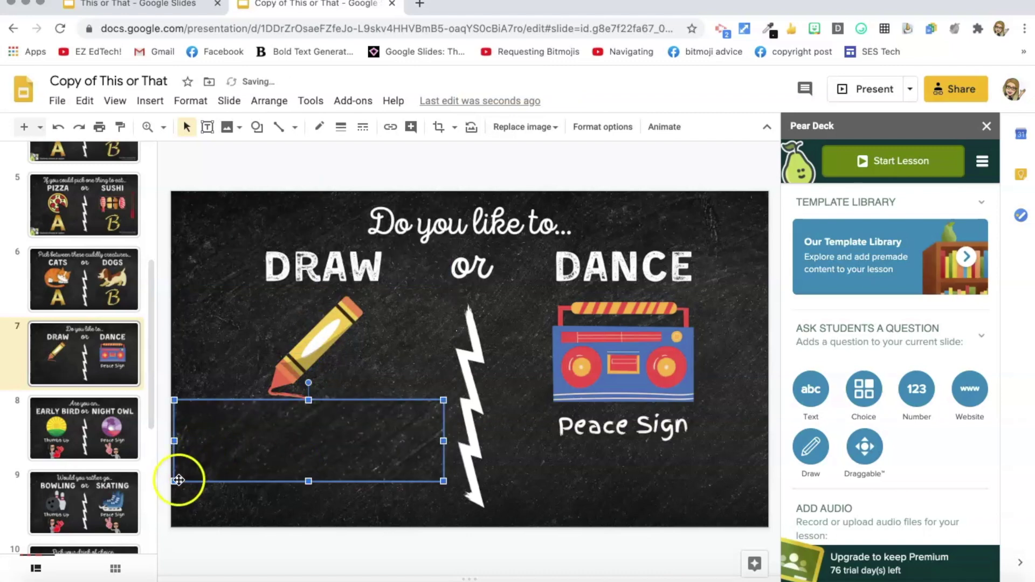
pyautogui.moveTo(179, 480); pyautogui.dragTo(254, 443)
pyautogui.moveTo(319, 428); pyautogui.dragTo(294, 430)
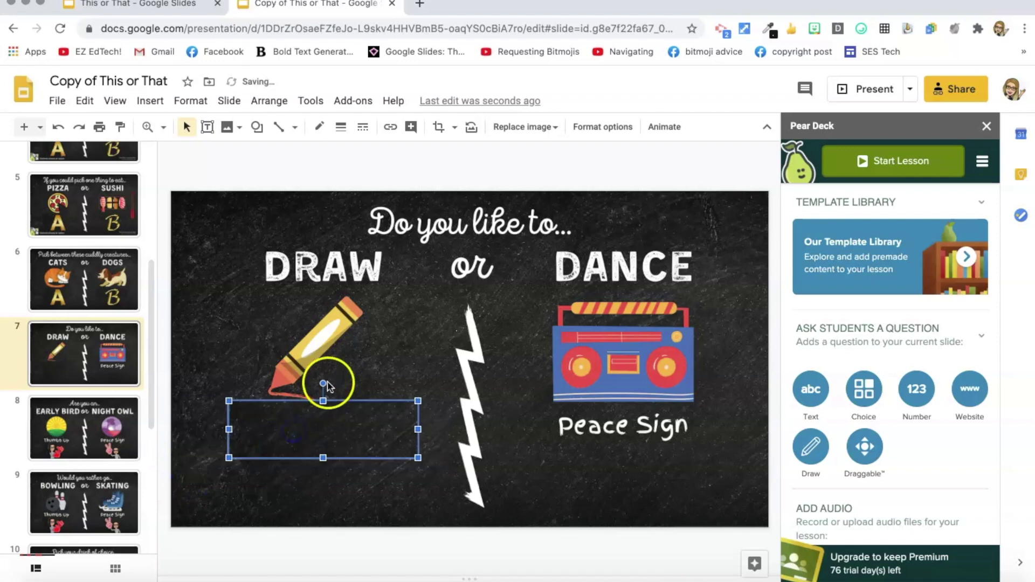
pyautogui.click(351, 377)
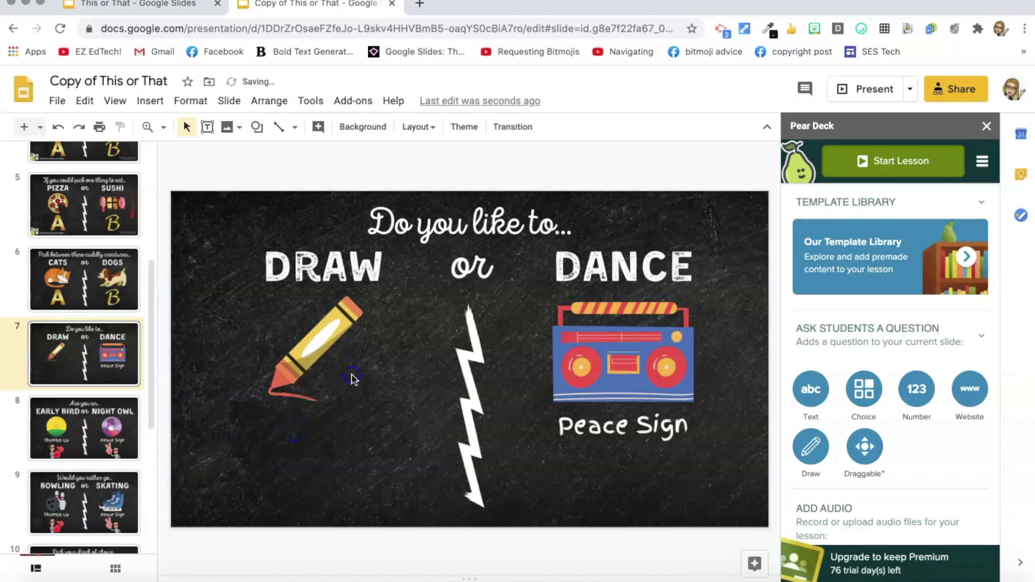
# Step: Close the Pear Deck sidebar and search the web for 'transparent letter A' images
pyautogui.click(985, 128)
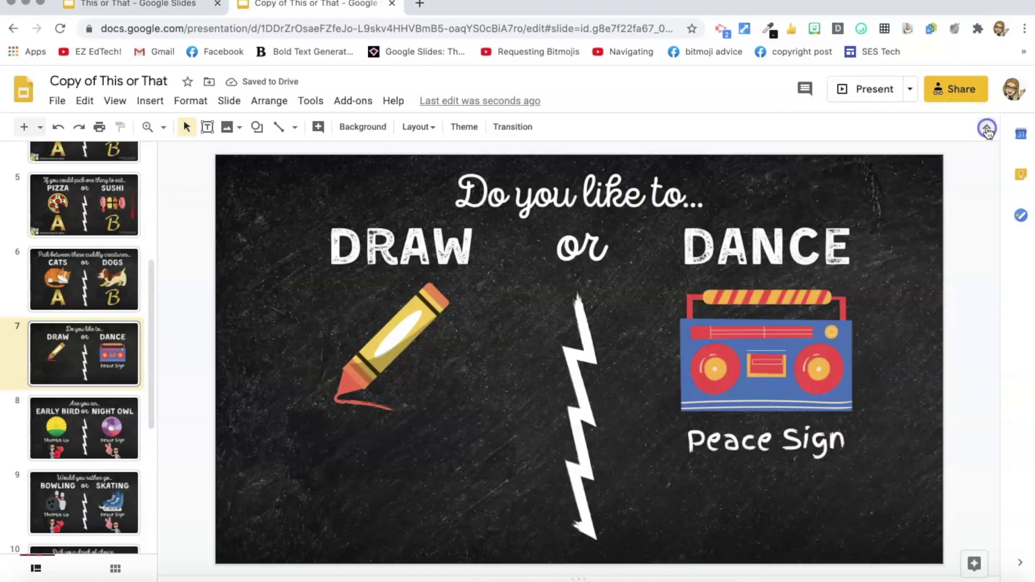
pyautogui.click(142, 103)
pyautogui.moveTo(191, 127)
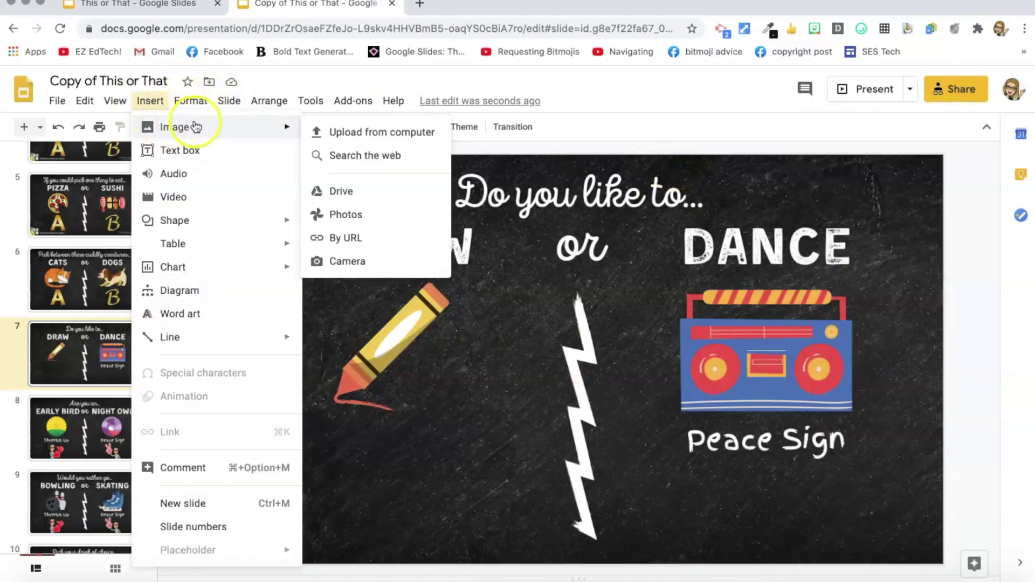
pyautogui.click(338, 155)
pyautogui.write('transp')
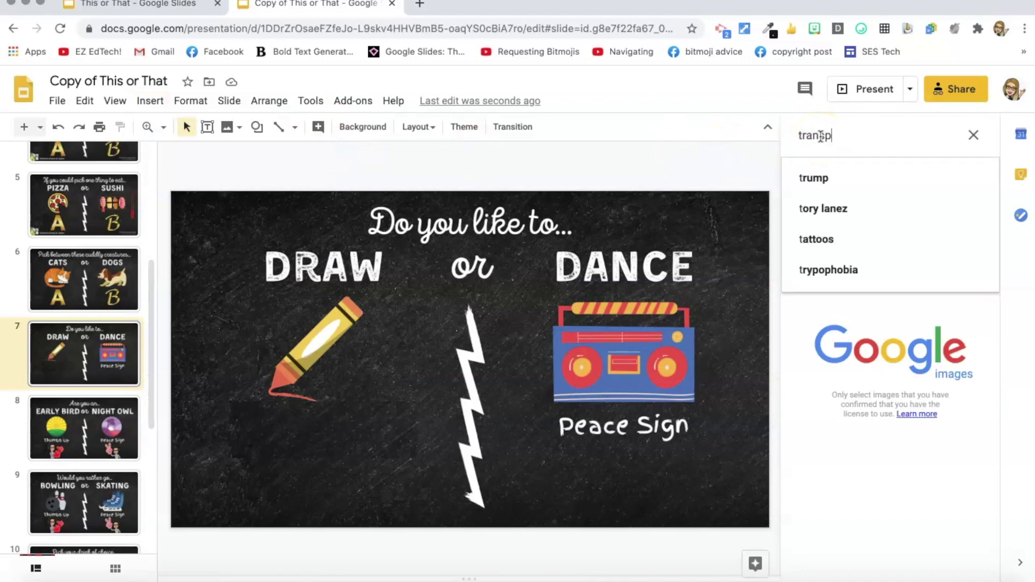
pyautogui.write('arent letter A')
pyautogui.press('Return')
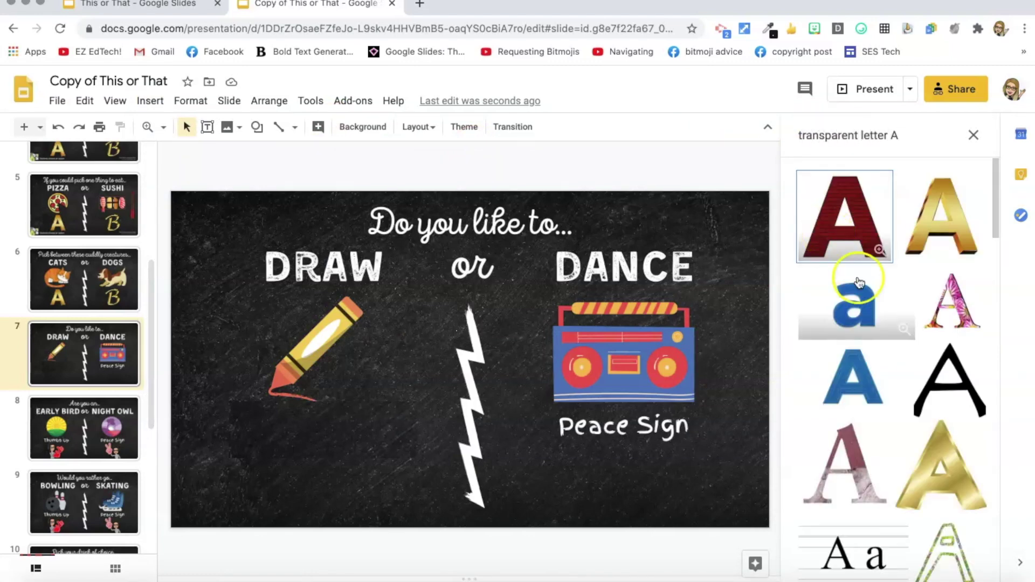
# Step: Insert the gold letter A, shrink it, and place it under the crayon
pyautogui.moveTo(941, 216)
pyautogui.mouseDown()
pyautogui.moveTo(670, 254)
pyautogui.moveTo(241, 402)
pyautogui.mouseUp()
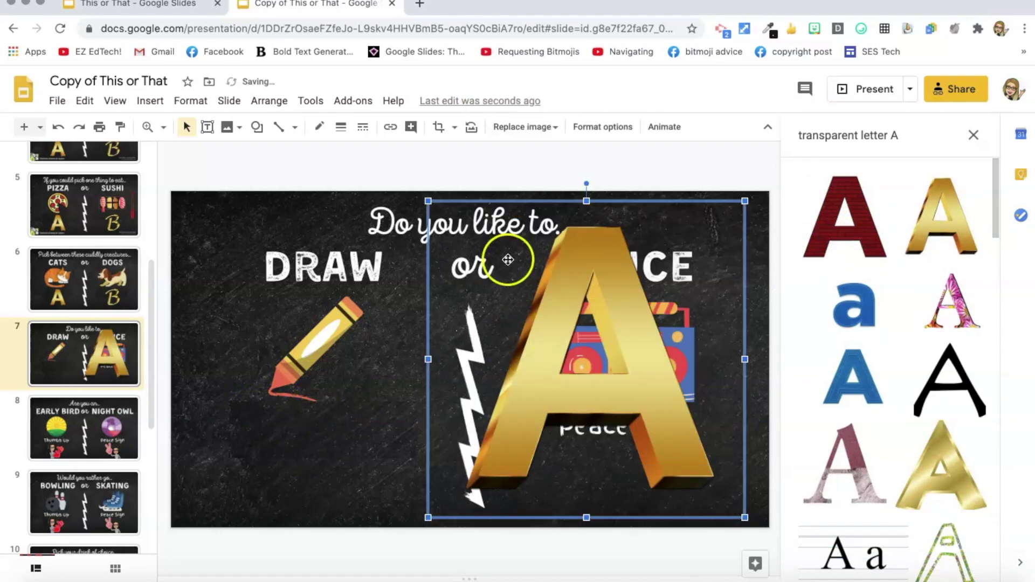
pyautogui.moveTo(427, 202)
pyautogui.mouseDown()
pyautogui.moveTo(478, 302)
pyautogui.moveTo(621, 455)
pyautogui.moveTo(307, 439)
pyautogui.moveTo(306, 473)
pyautogui.mouseUp()
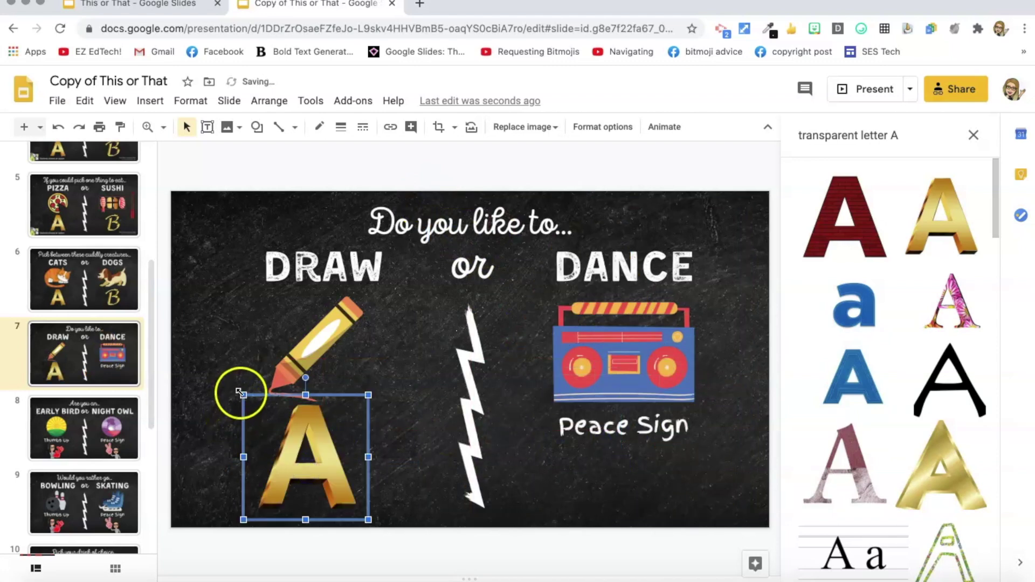
pyautogui.moveTo(240, 392); pyautogui.dragTo(255, 407)
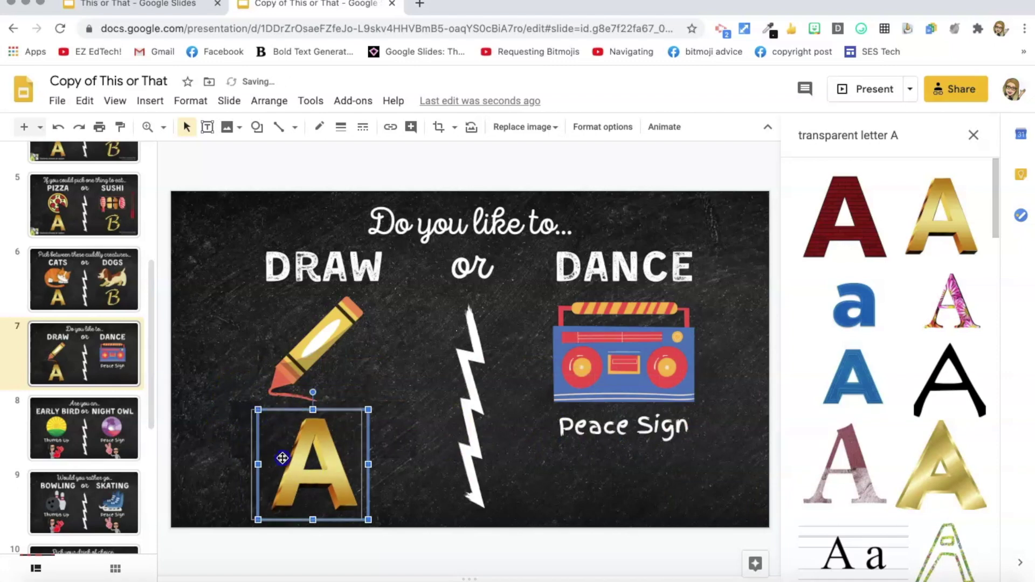
pyautogui.moveTo(283, 458); pyautogui.dragTo(258, 458)
# Step: Paste the gold B from Cats or Dogs under the boombox on Draw or Dance; close image search
pyautogui.click(106, 292)
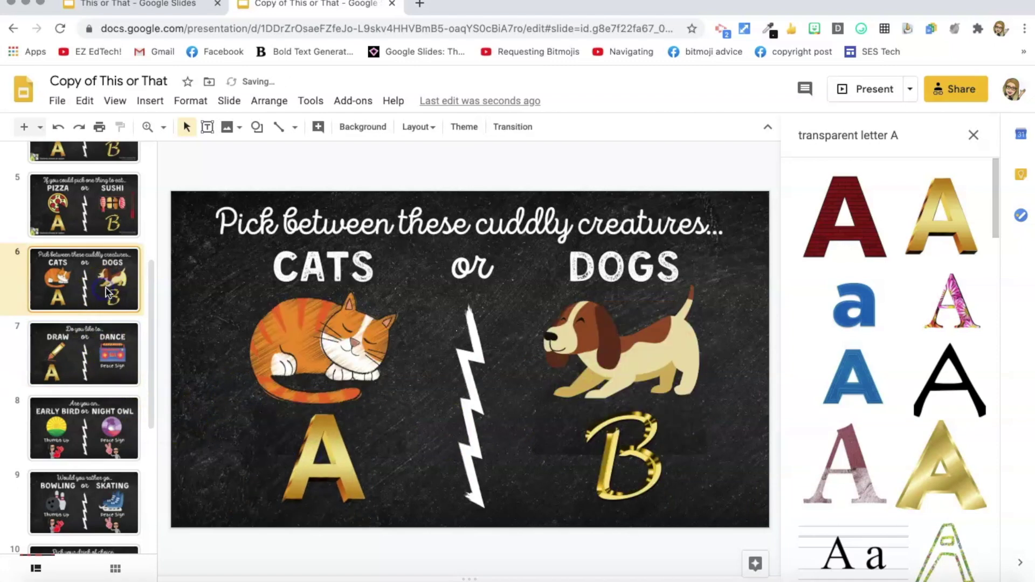
pyautogui.click(624, 448)
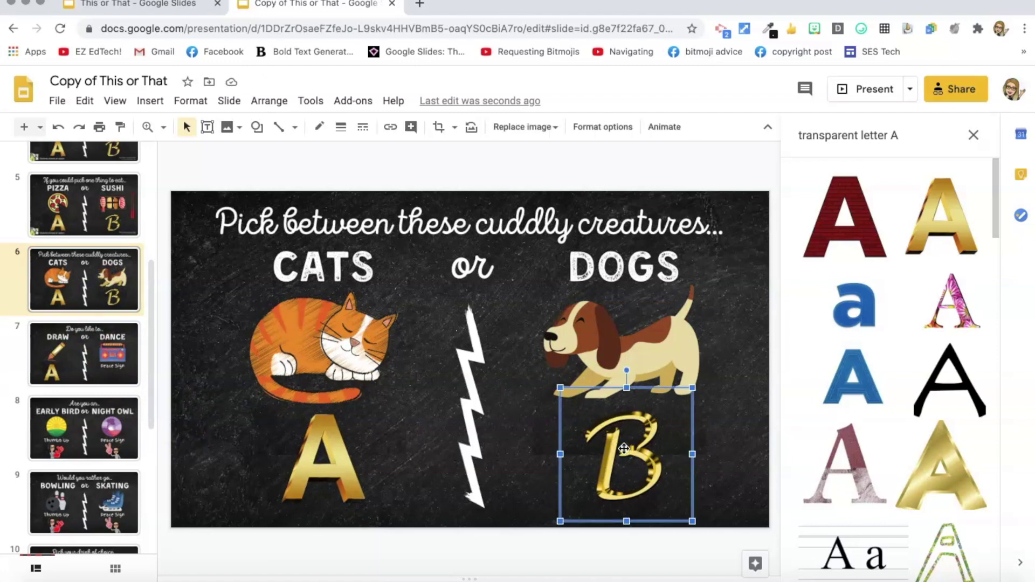
pyautogui.click(108, 360)
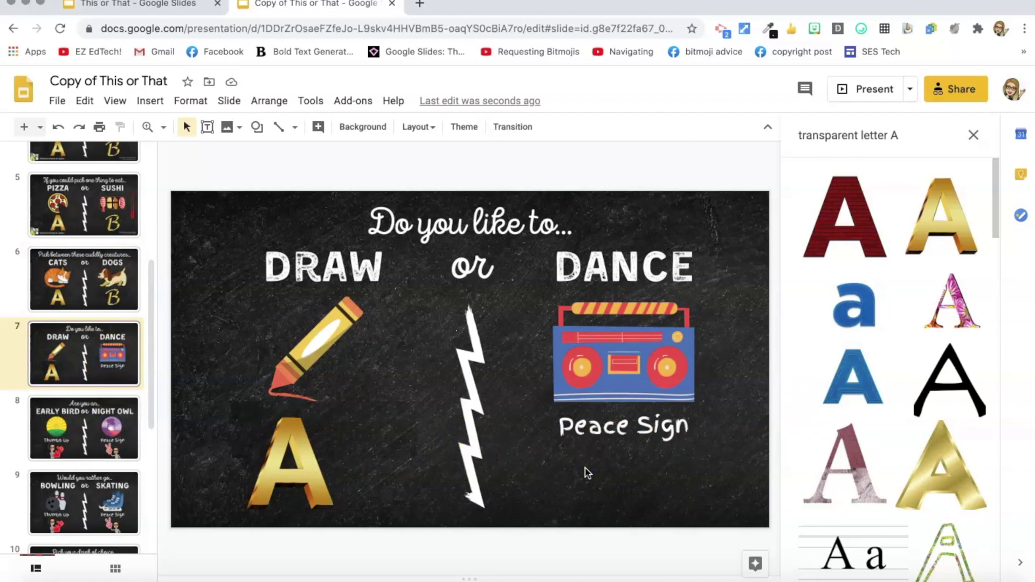
pyautogui.hotkey('ctrl', 'v')
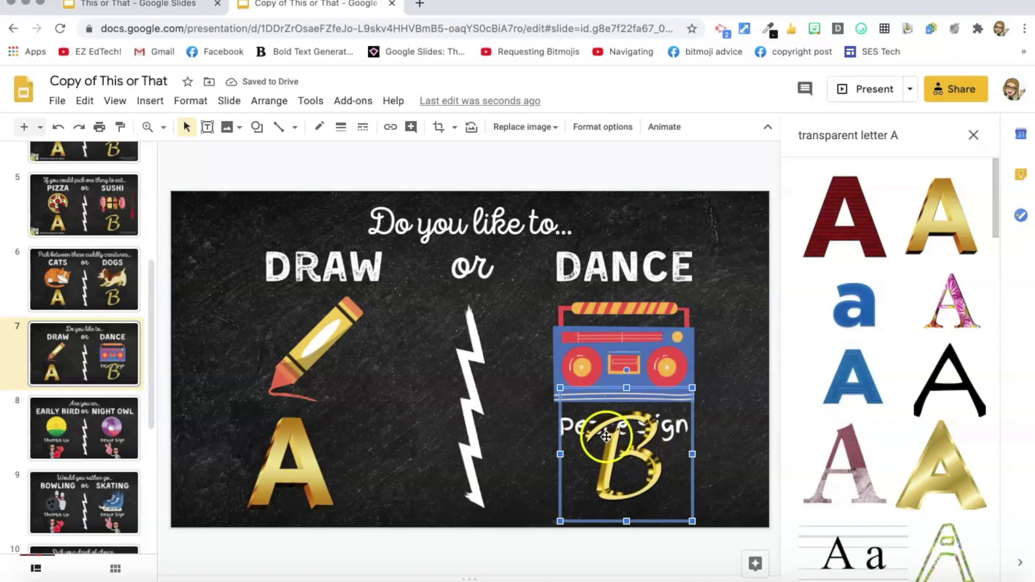
pyautogui.click(538, 435)
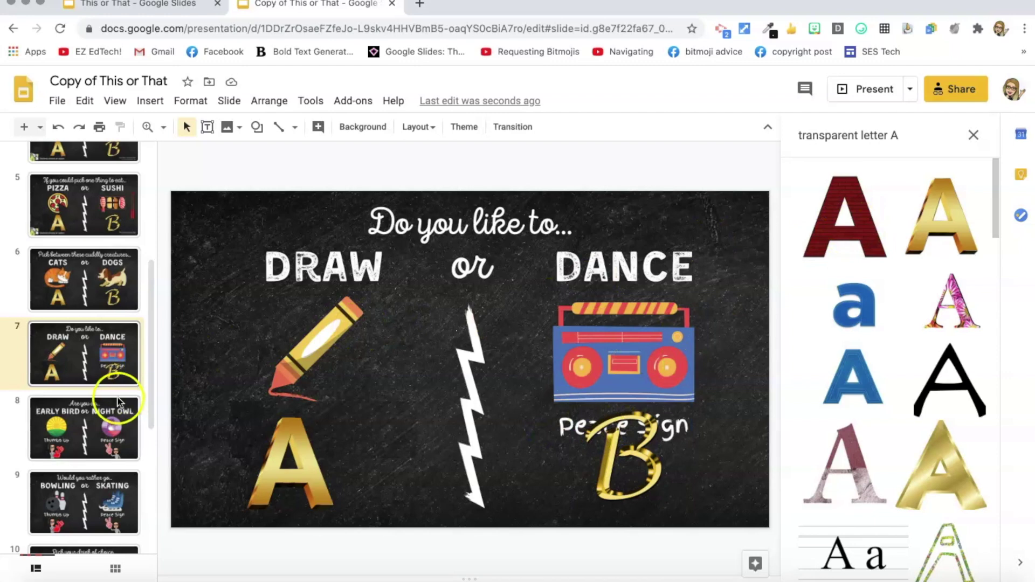
pyautogui.click(974, 135)
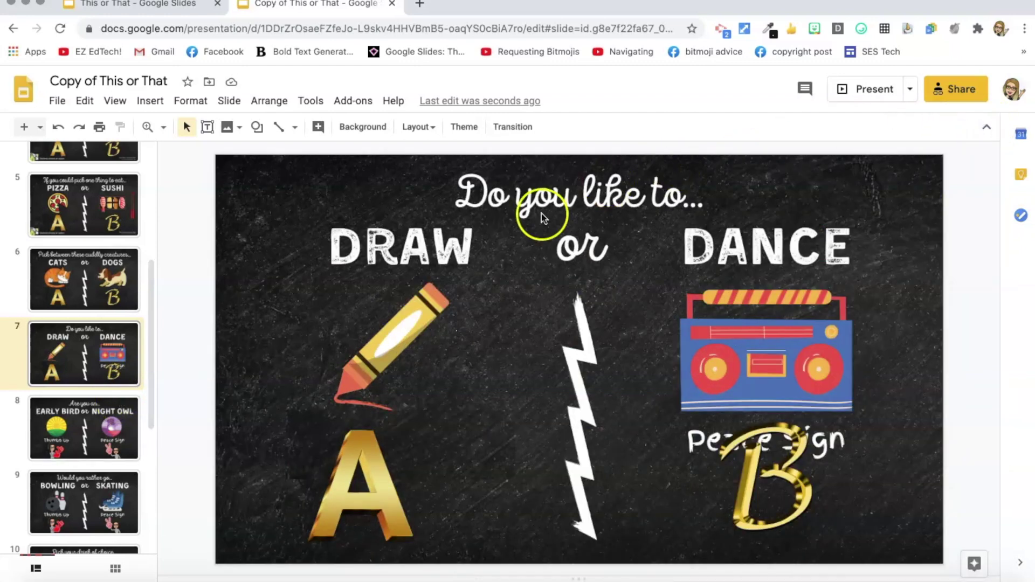
# Step: Open the Pear Deck add-on and add a Choice question to the Draw or Dance slide
pyautogui.click(355, 102)
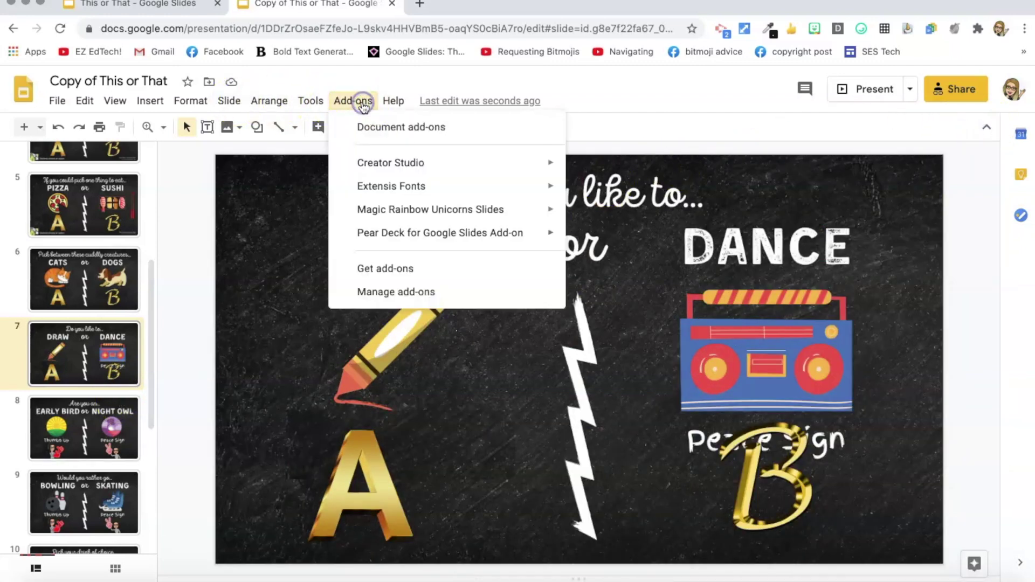
pyautogui.moveTo(398, 232)
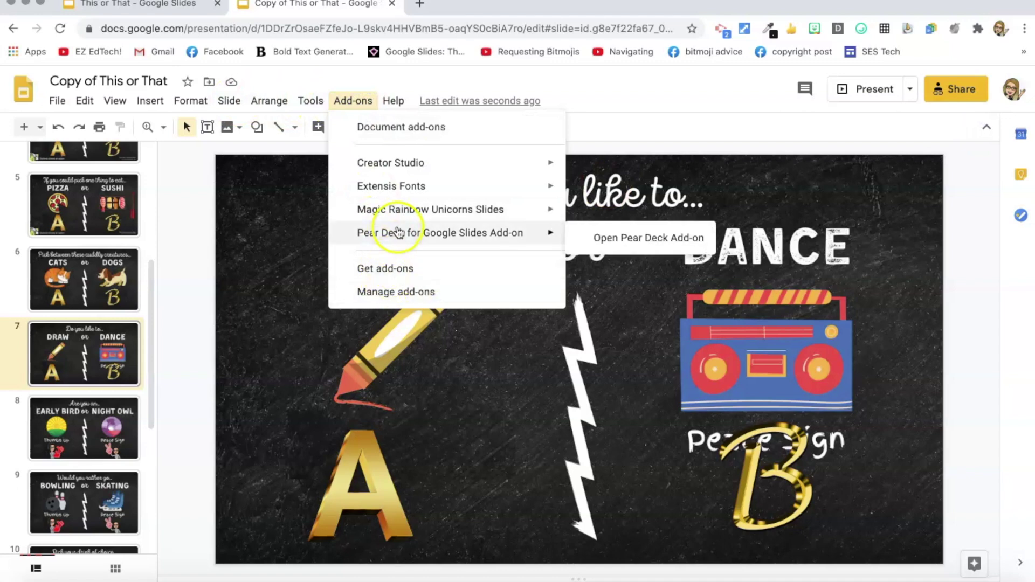
pyautogui.click(596, 239)
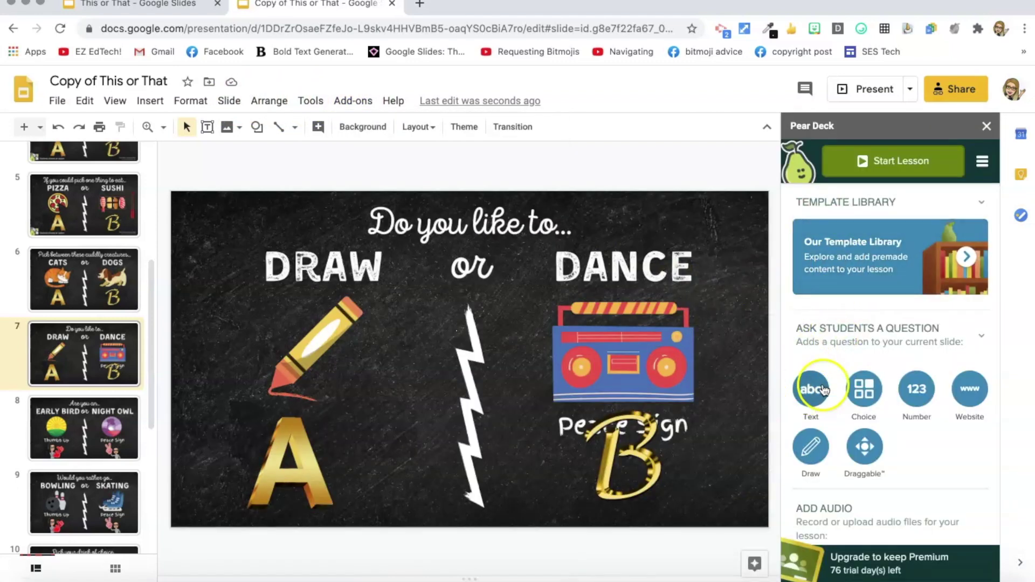
pyautogui.click(864, 400)
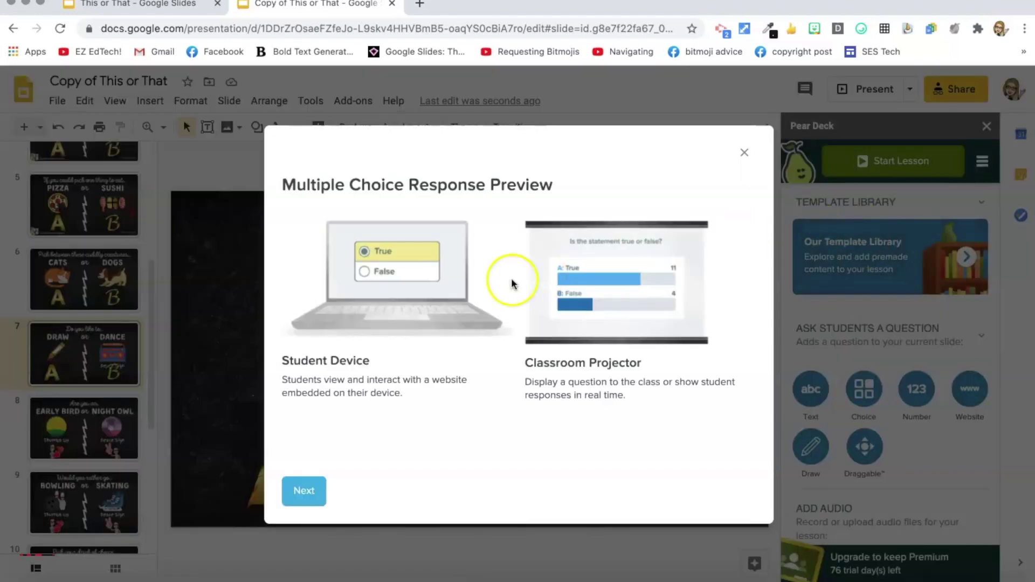
pyautogui.click(312, 492)
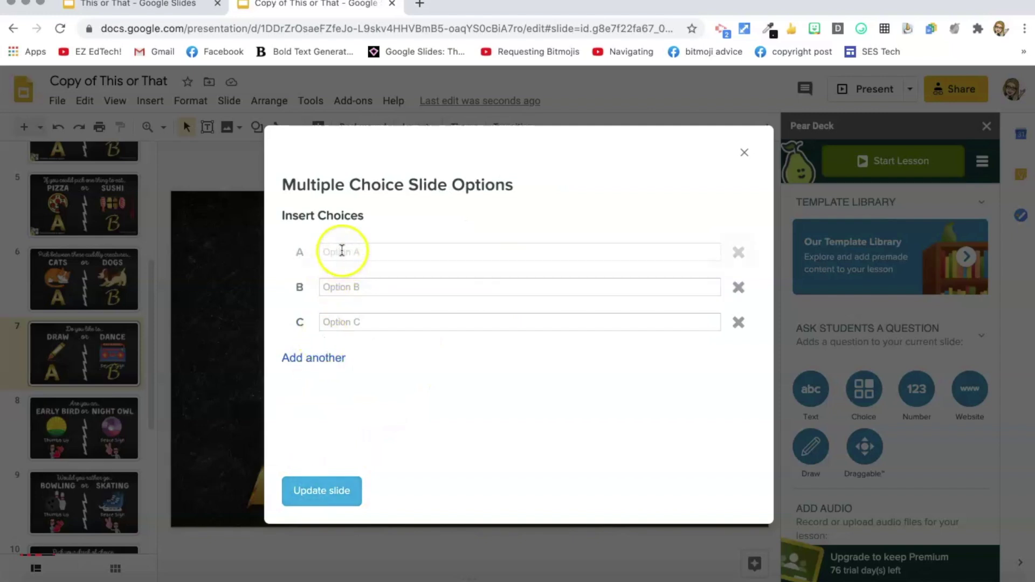
# Step: Enter answers Draw and Dance, remove option C, and update the slide
pyautogui.click(342, 252)
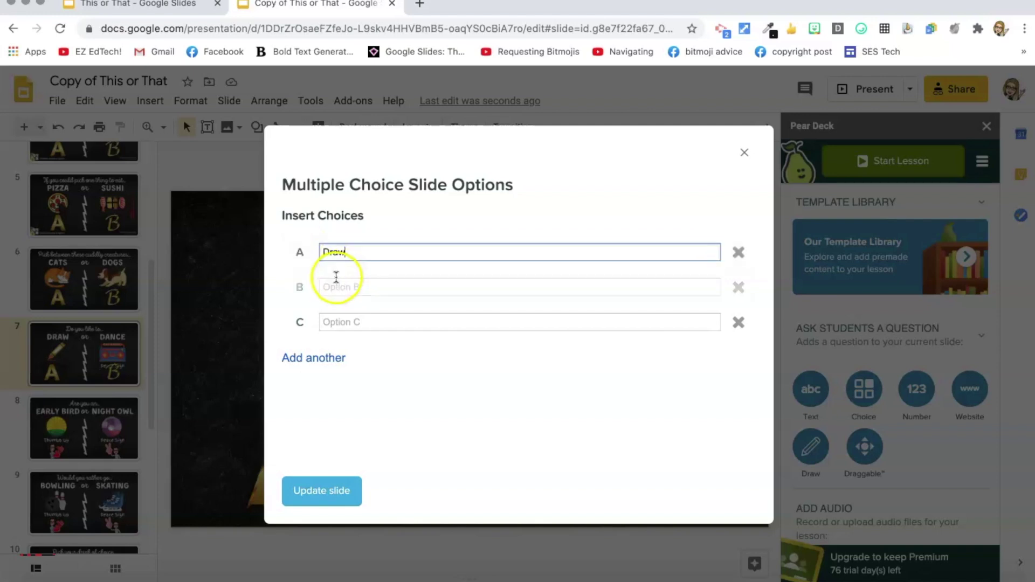
pyautogui.click(336, 286)
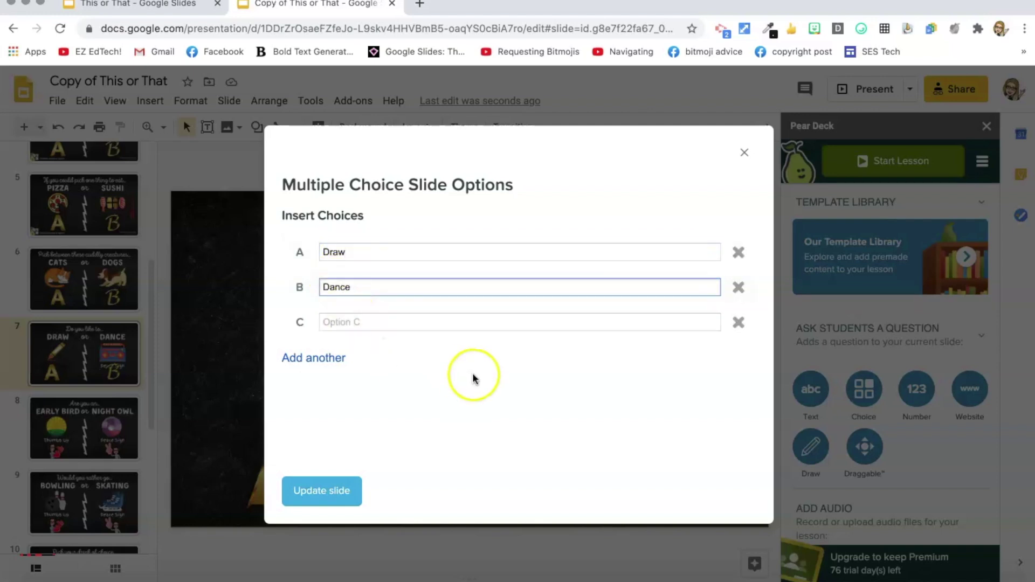
pyautogui.click(739, 322)
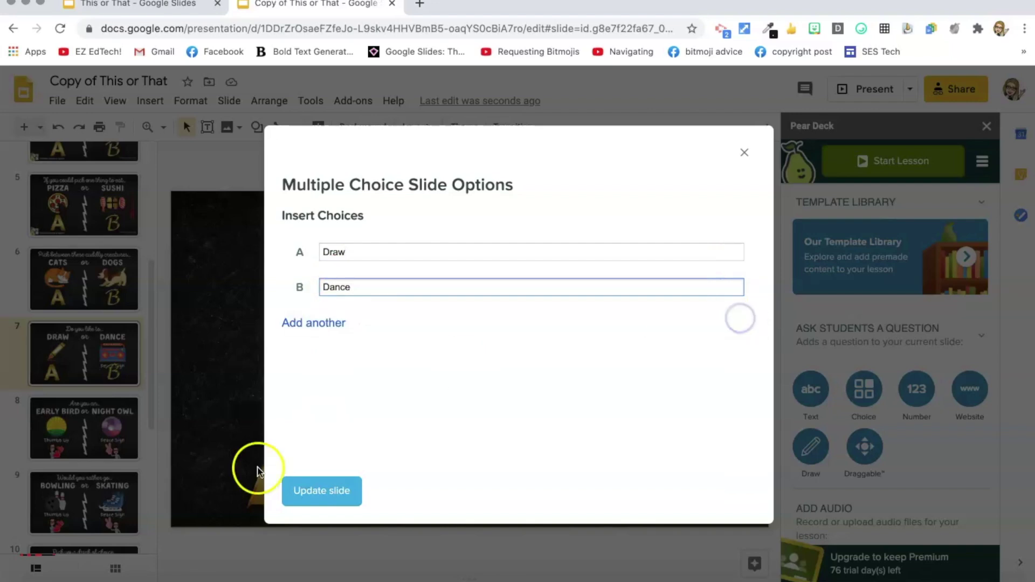
pyautogui.click(335, 493)
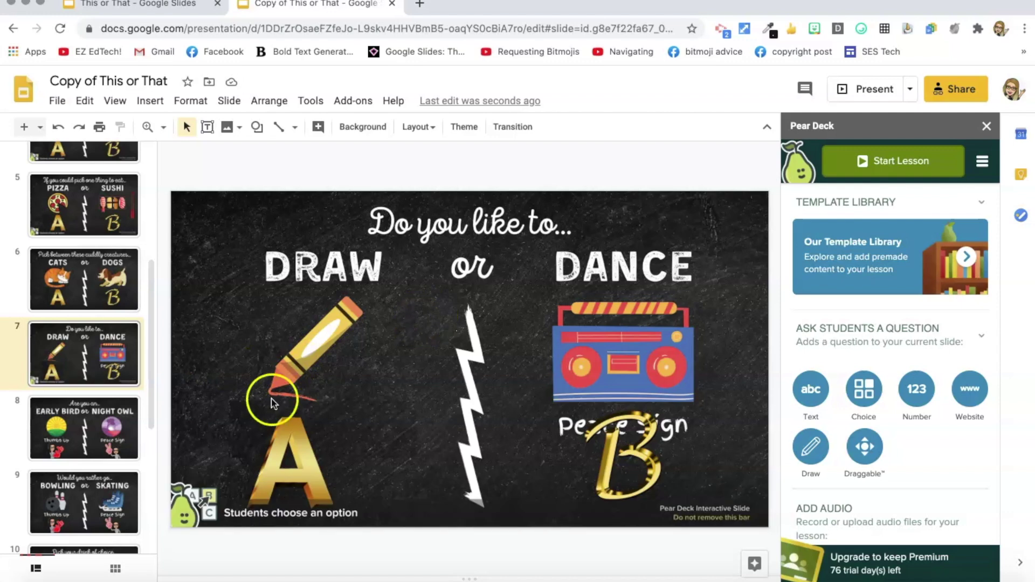
# Step: Return to the This or That title slide and start the Pear Deck lesson
pyautogui.scroll(8, 93, 329)
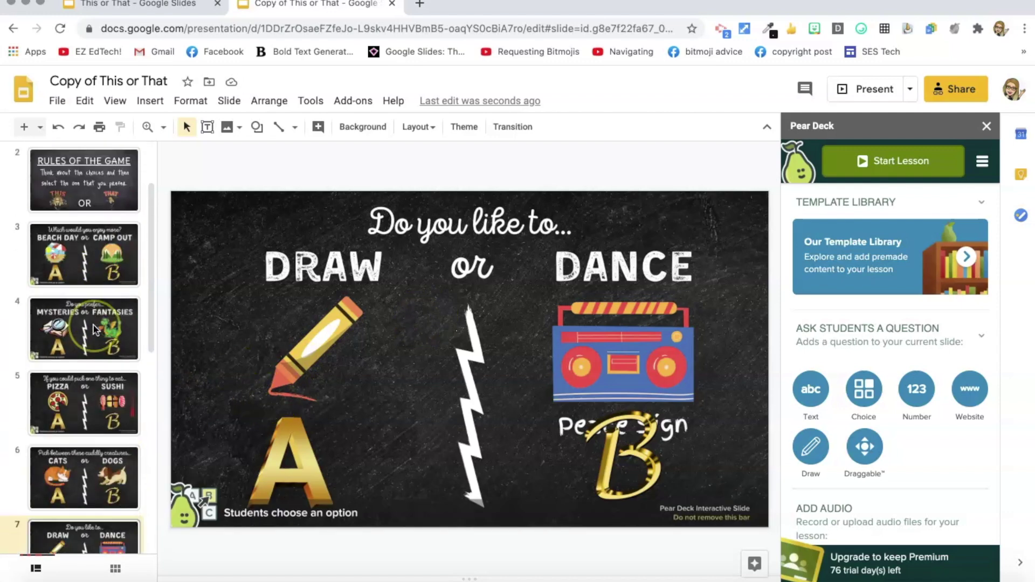
pyautogui.click(104, 194)
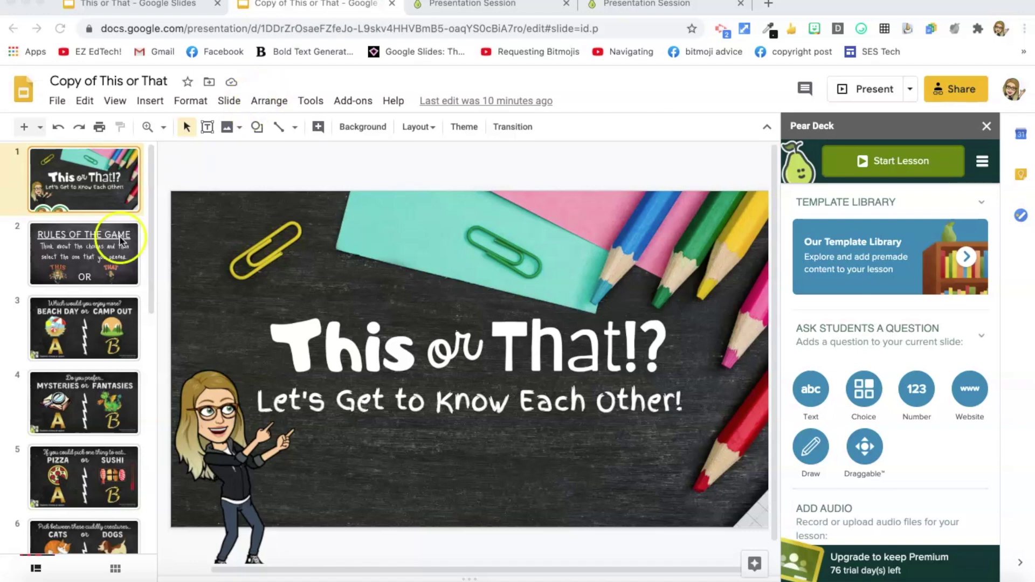
pyautogui.click(904, 163)
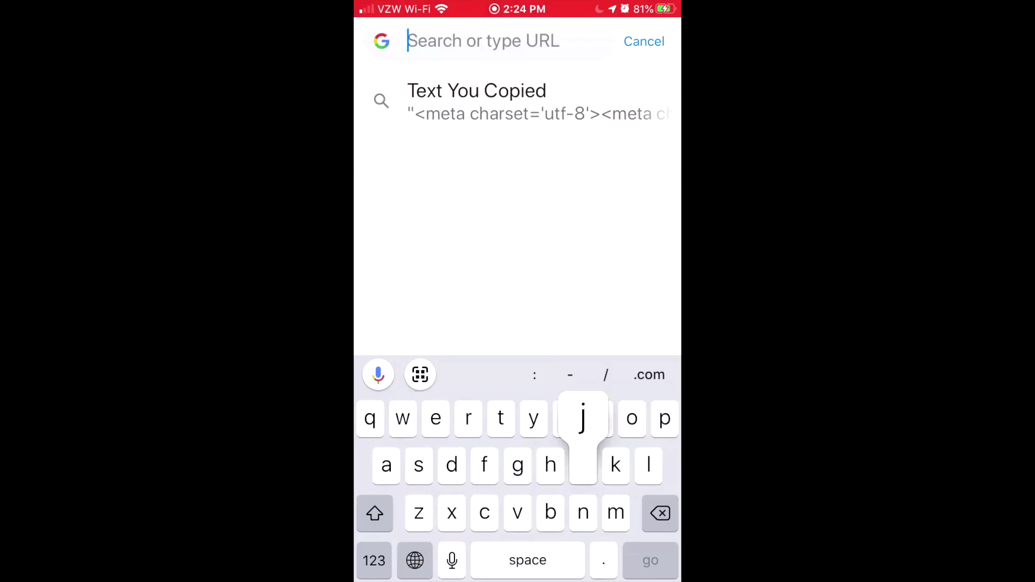
# Step: Join on the phone at joinpd.com with the session's join code, pick the happy face, then start presenting
pyautogui.write('join')
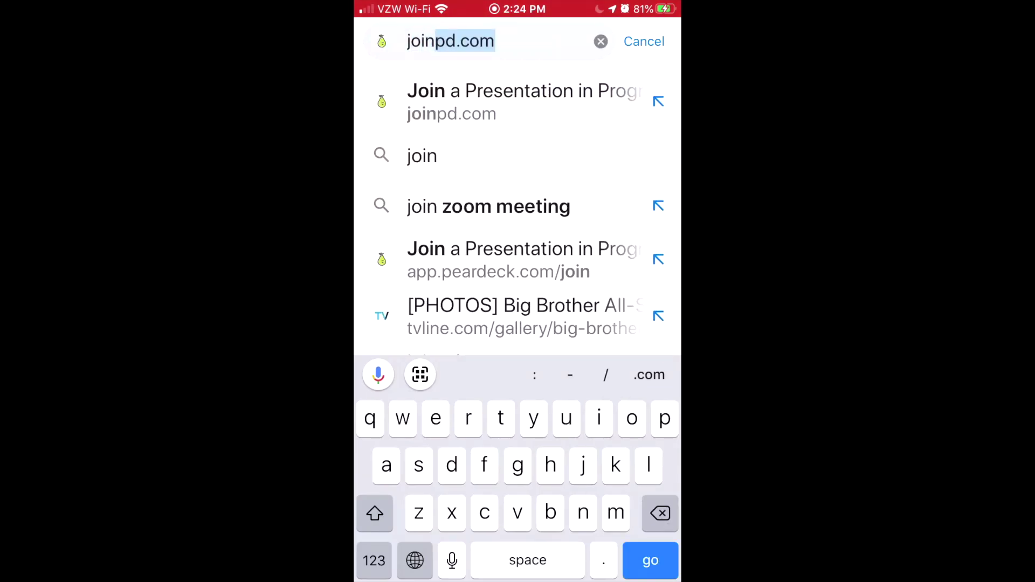
pyautogui.write('pd.com')
pyautogui.press('Return')
pyautogui.click(516, 194)
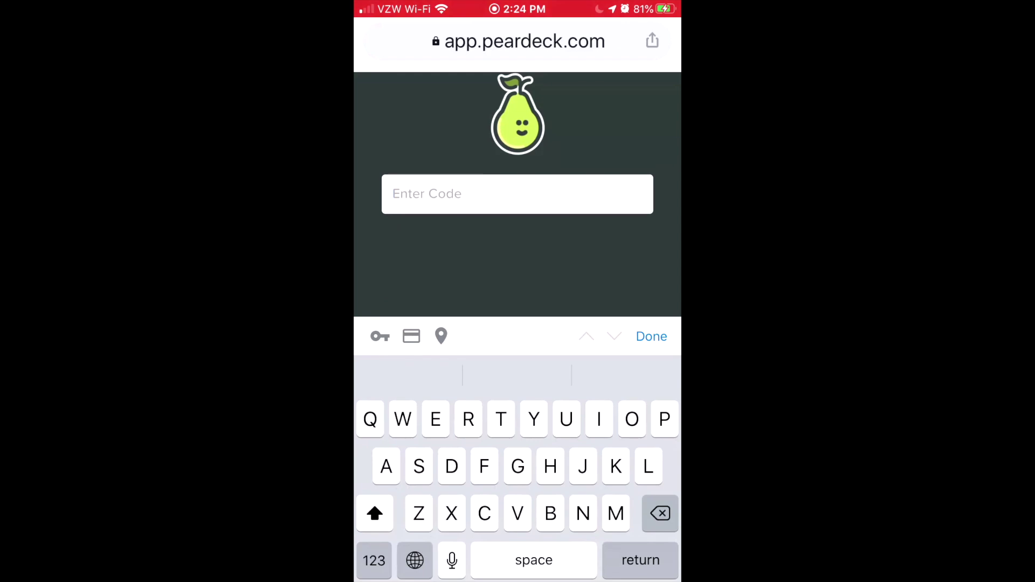
pyautogui.write('Drz')
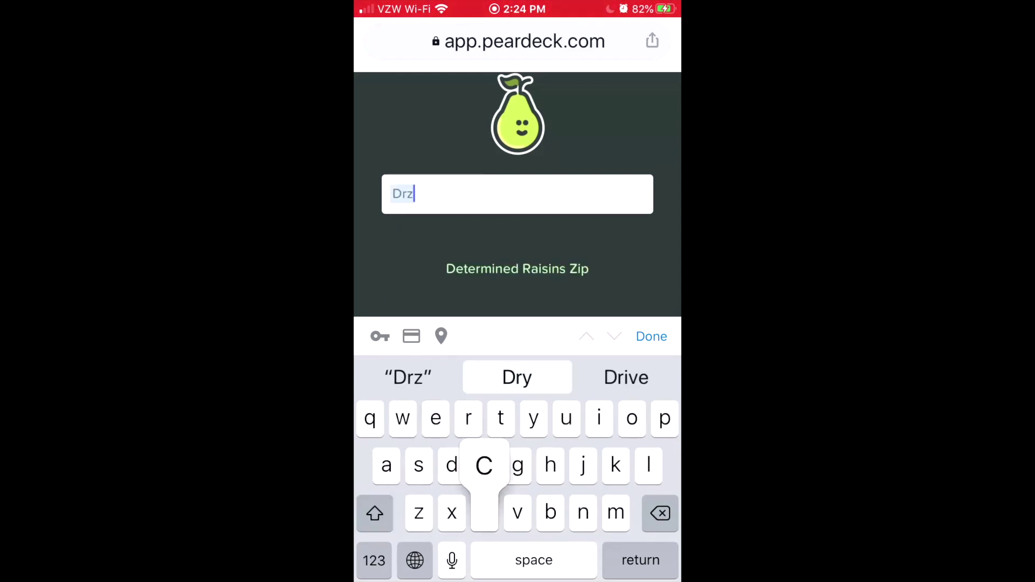
pyautogui.write('cr')
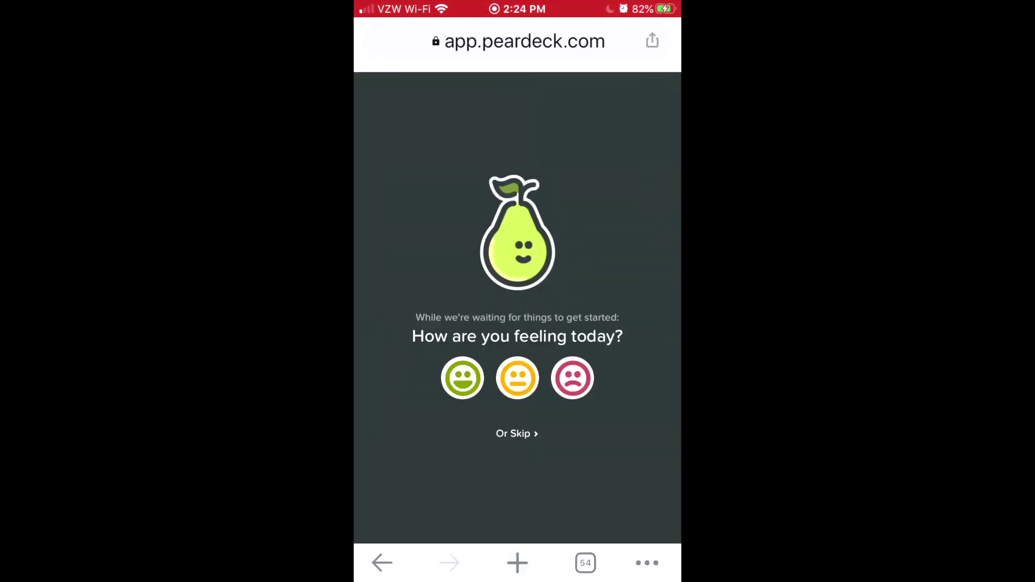
pyautogui.click(462, 378)
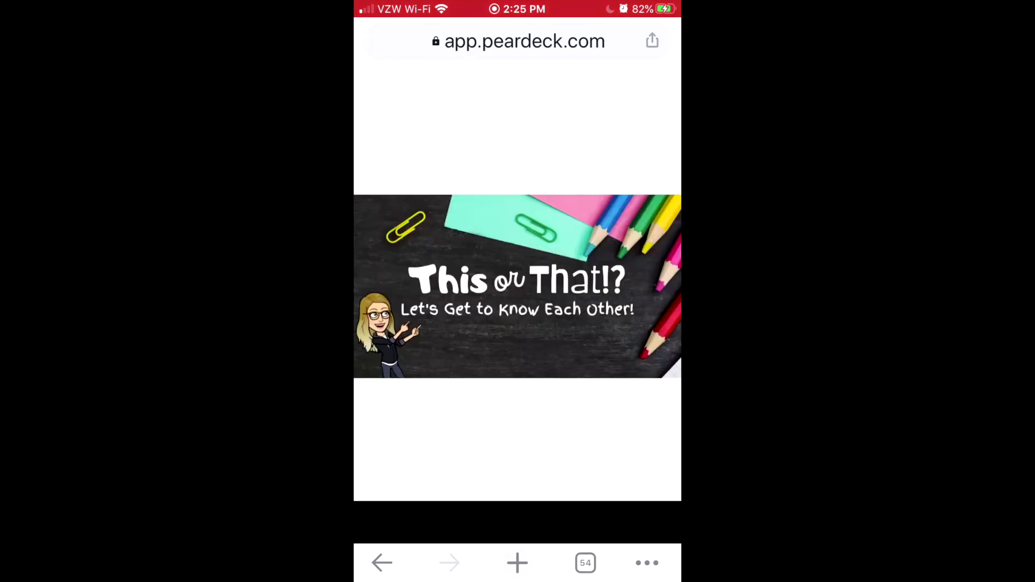
pyautogui.click(386, 416)
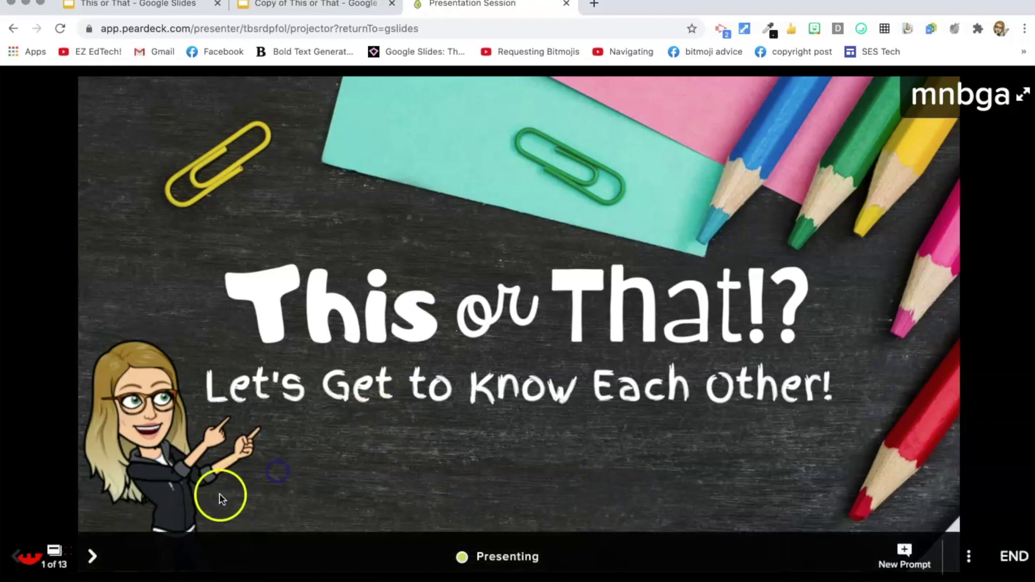
# Step: Advance the live presentation past the Rules slide to the Beach Day or Camp Out question
pyautogui.click(93, 558)
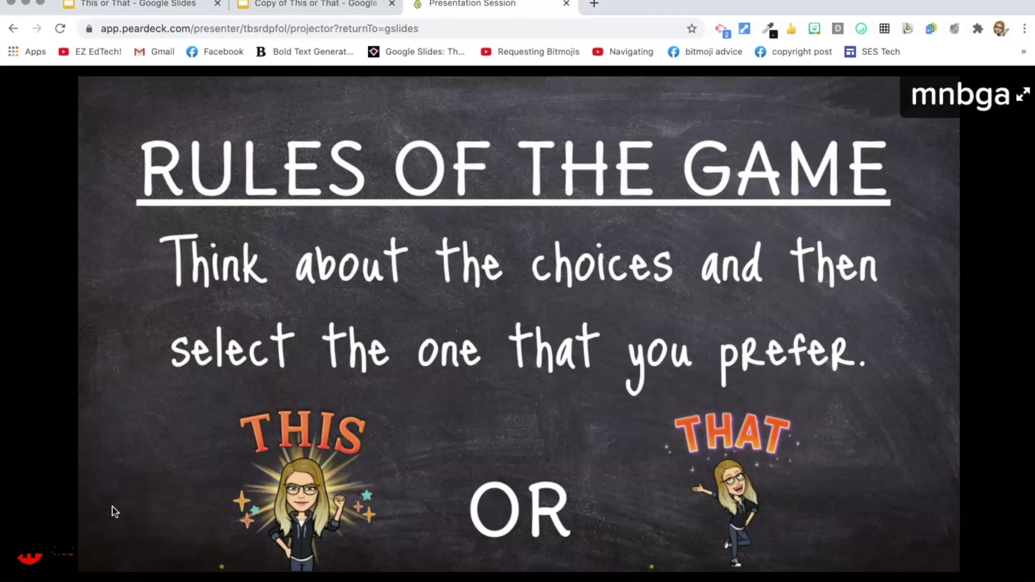
pyautogui.press('Right')
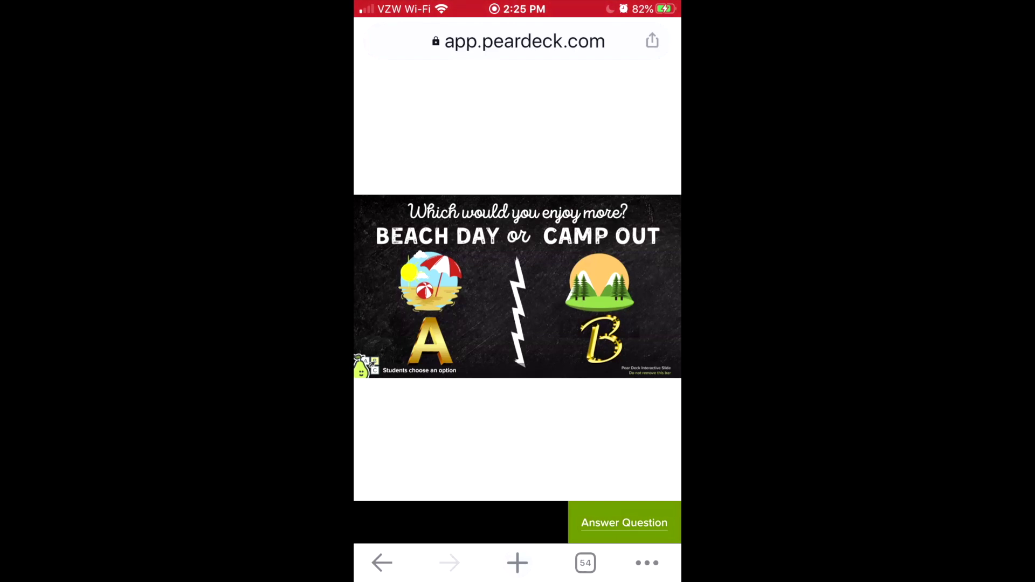
# Step: Answer Beach Day on the phone, then show and hide the student response chart
pyautogui.click(625, 523)
pyautogui.click(407, 262)
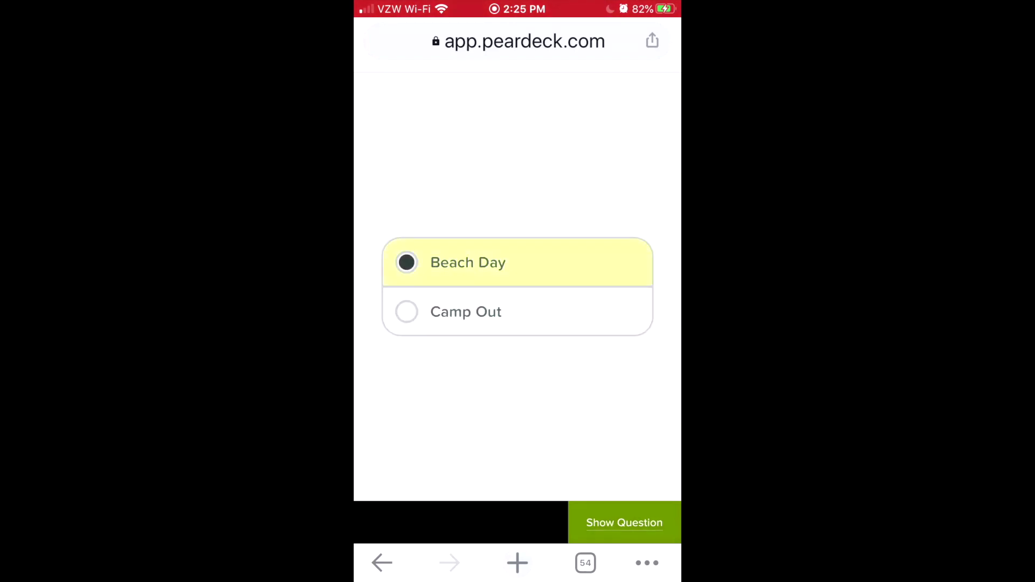
pyautogui.click(625, 523)
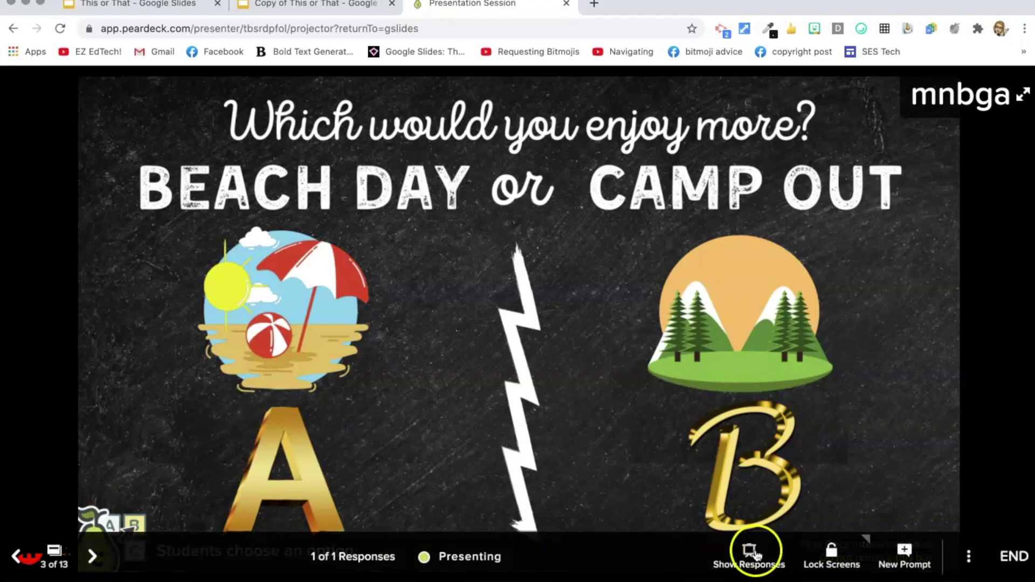
pyautogui.click(753, 556)
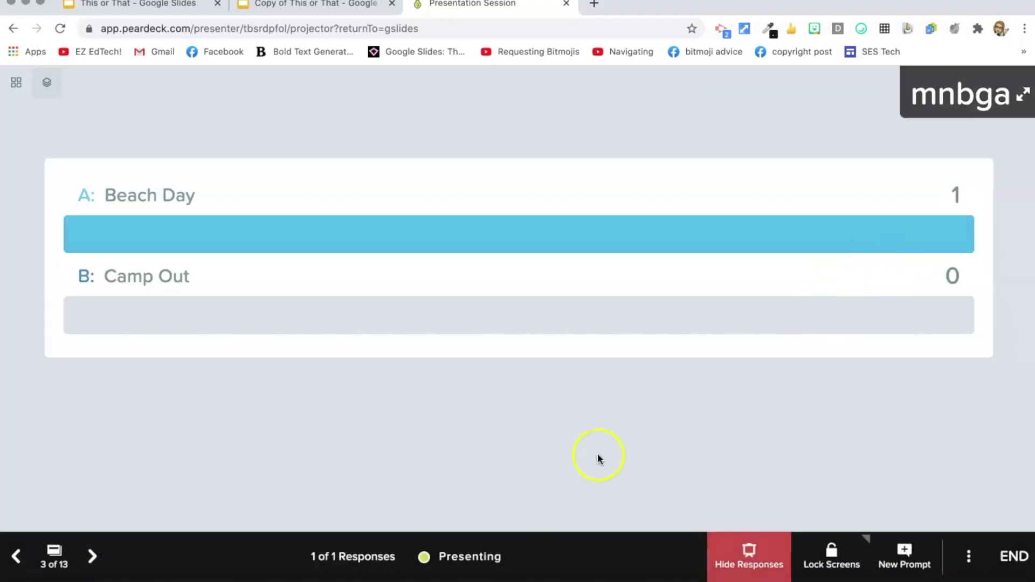
pyautogui.click(749, 558)
# Step: Advance through Mysteries or Fantasies to Pizza or Sushi, then return to the Copy of This or That deck
pyautogui.click(607, 481)
pyautogui.press('Right')
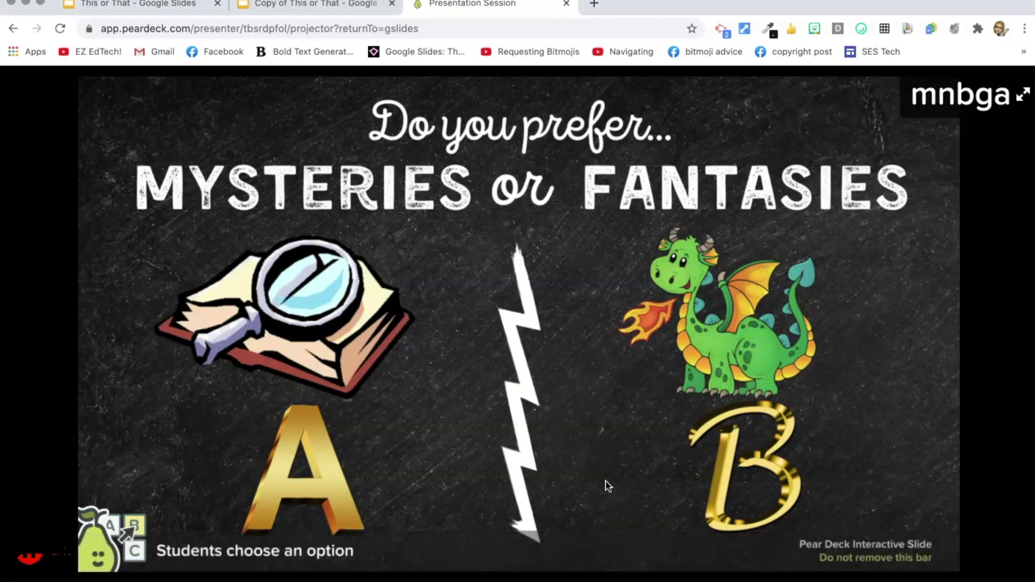
pyautogui.click(234, 491)
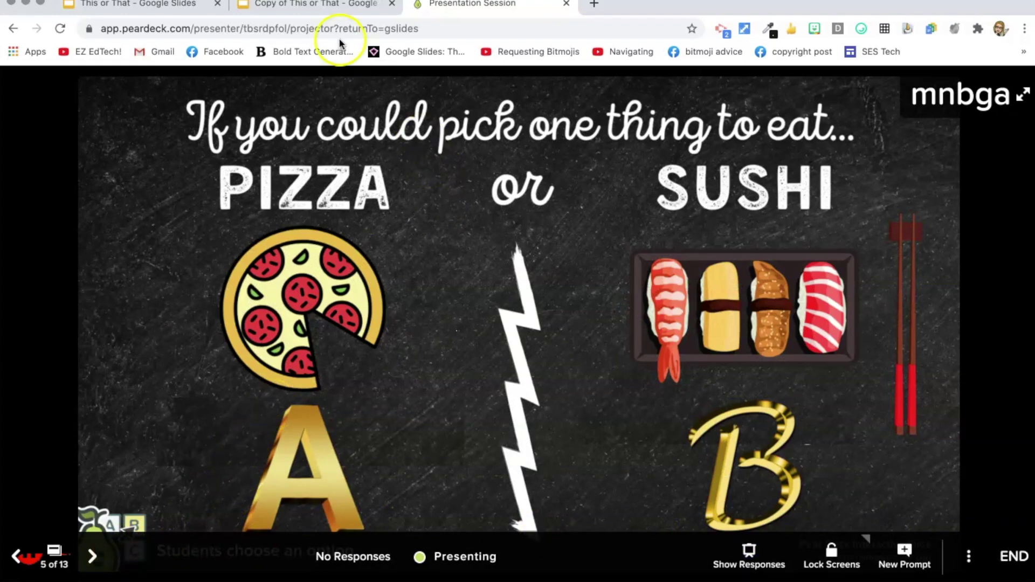
pyautogui.click(326, 10)
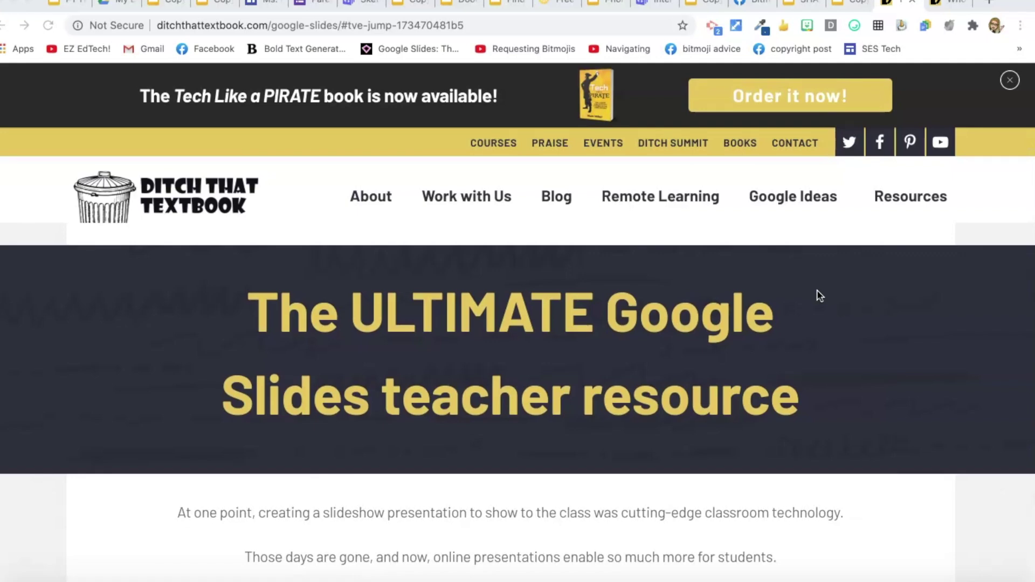
# Step: Jump to Ditch That Textbook's free Google Slides templates section and scroll to the Millionaire template
pyautogui.scroll(-10, 819, 296)
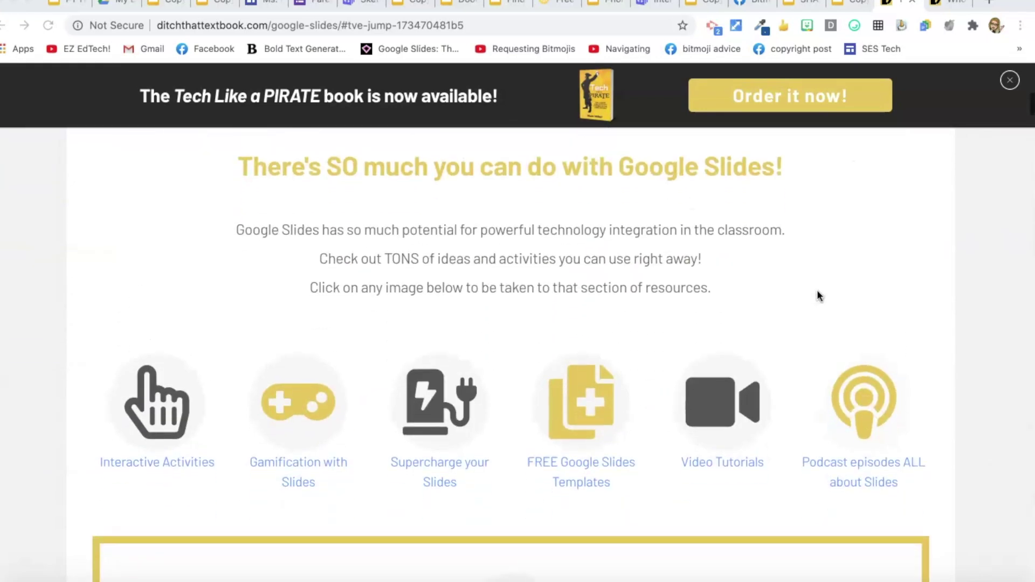
pyautogui.scroll(-5, 817, 296)
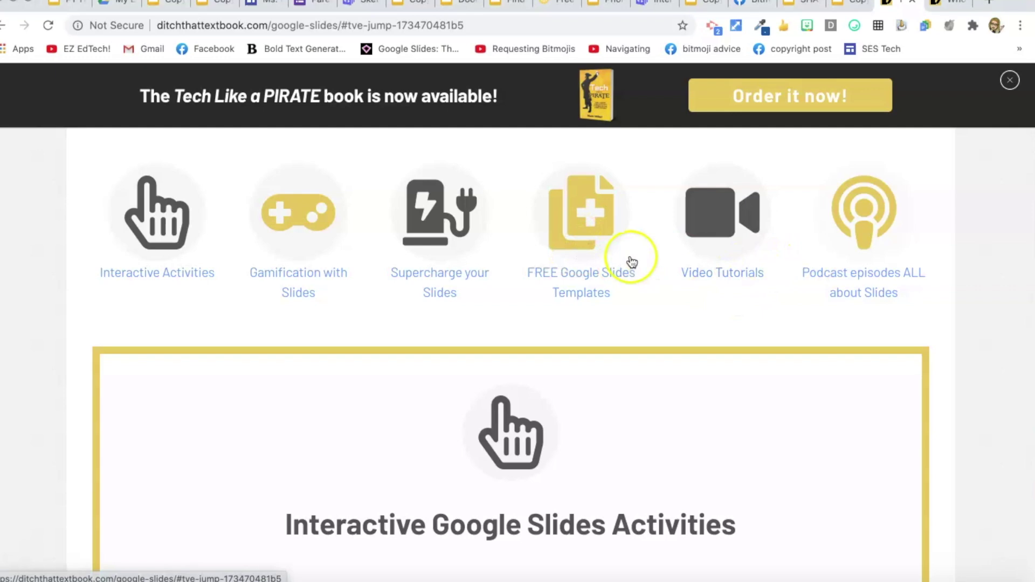
pyautogui.click(577, 216)
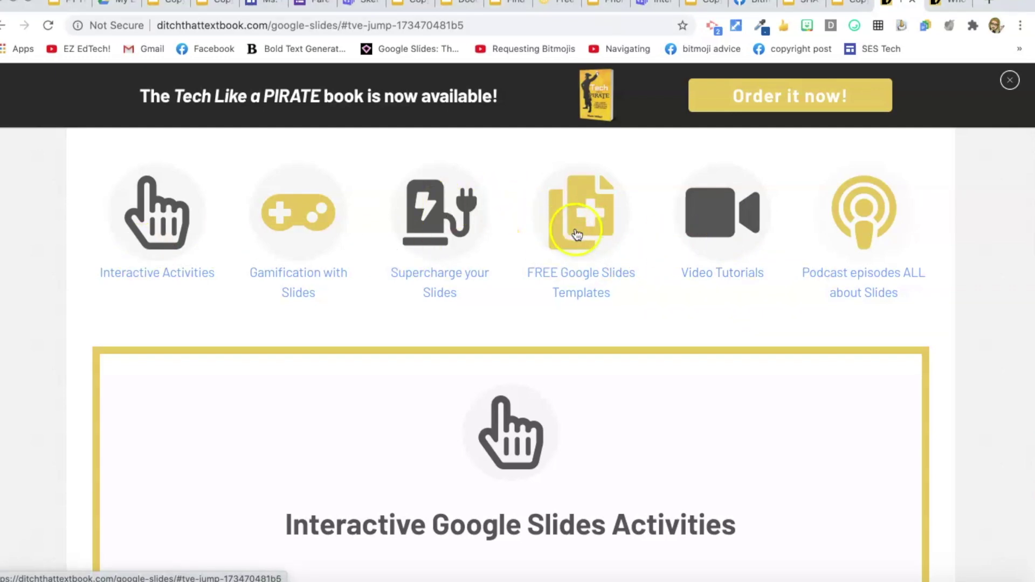
pyautogui.scroll(-1, 578, 235)
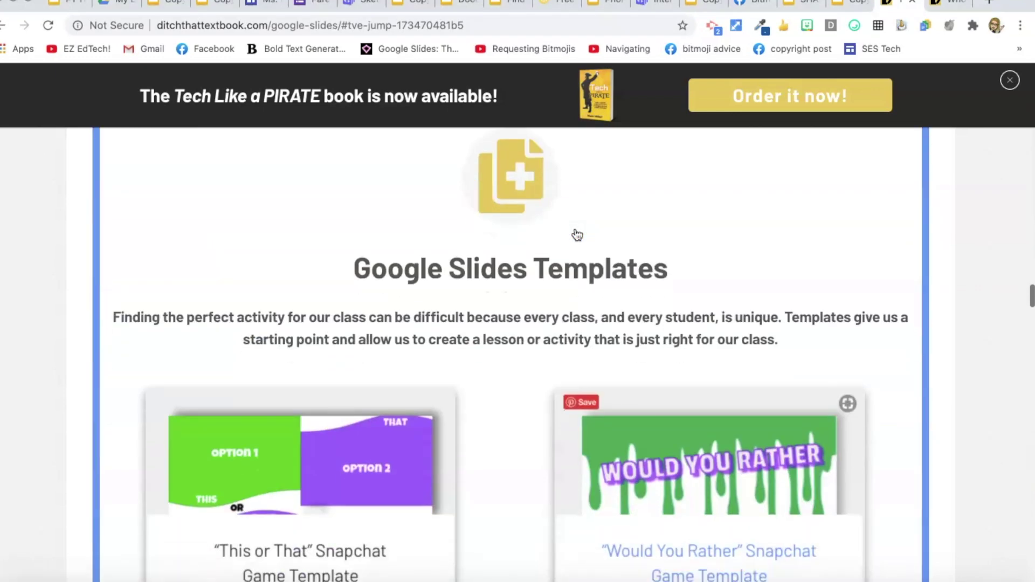
pyautogui.scroll(-9, 556, 417)
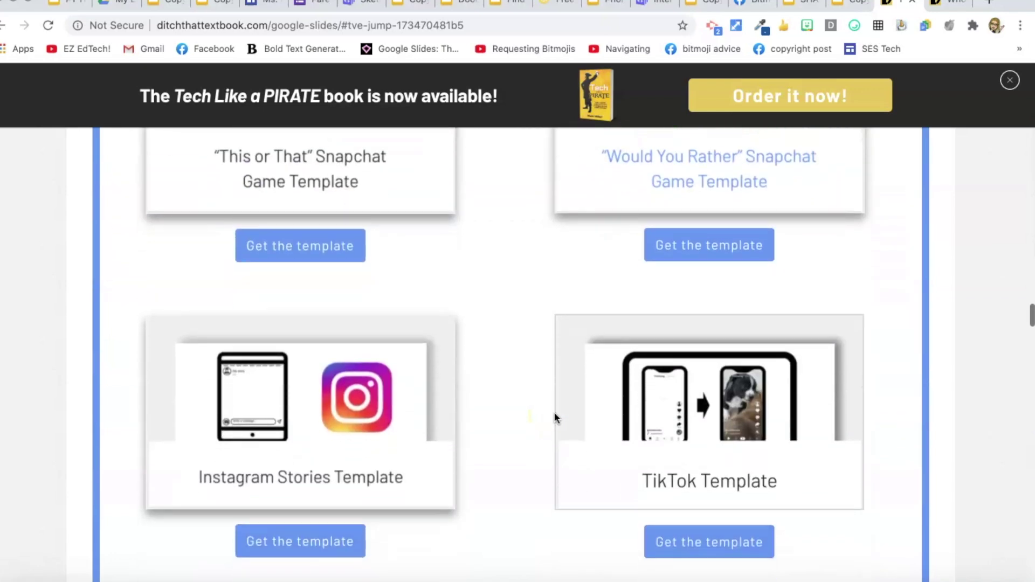
pyautogui.scroll(-7, 555, 416)
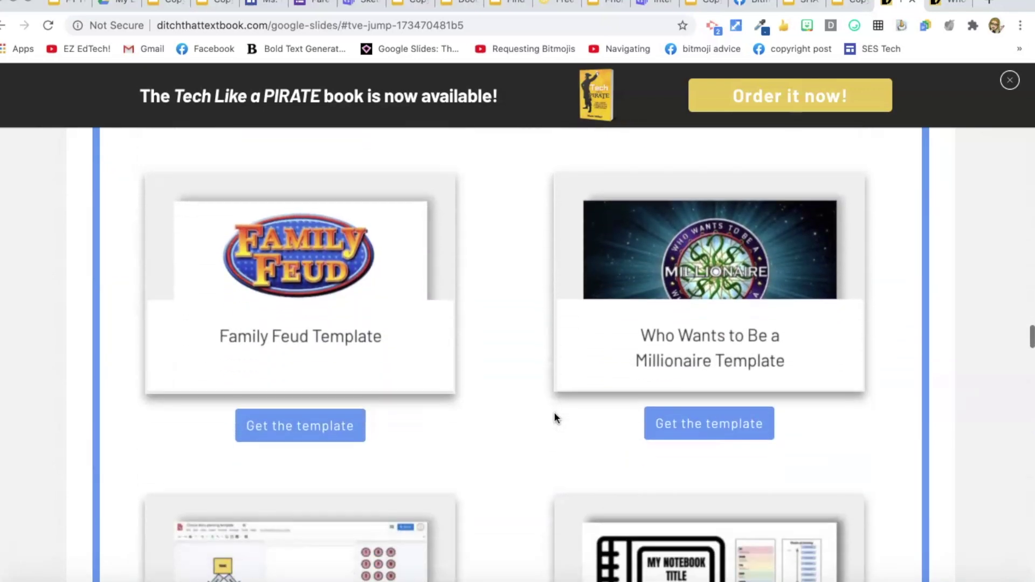
pyautogui.scroll(-2, 555, 412)
pyautogui.scroll(11, 554, 412)
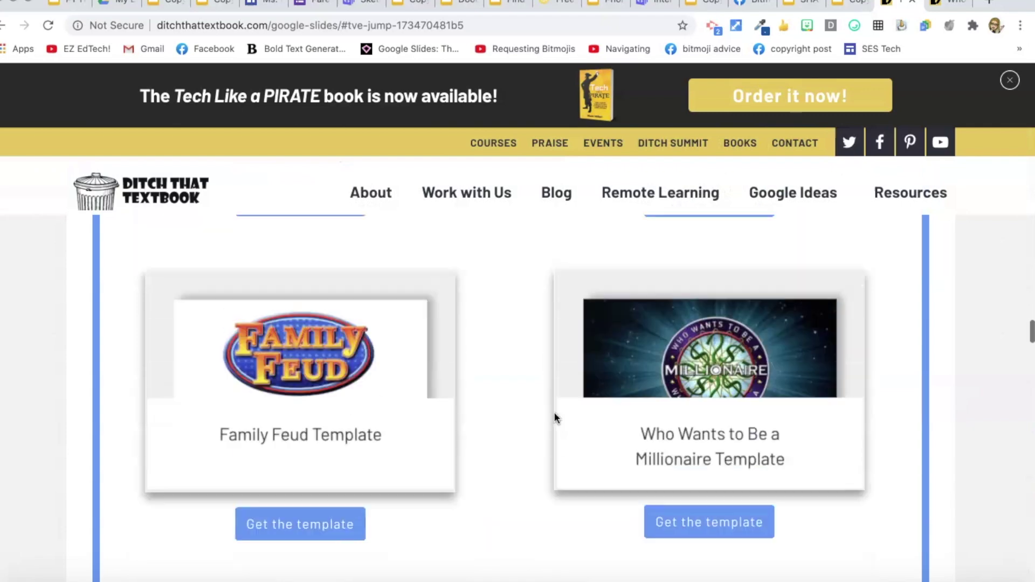
pyautogui.scroll(3, 554, 412)
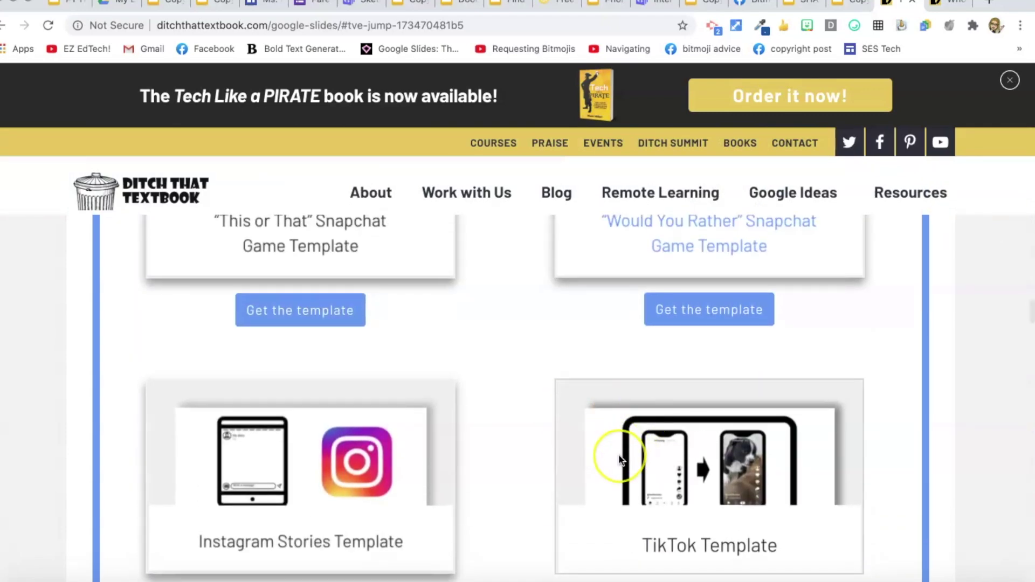
pyautogui.scroll(-2, 615, 457)
pyautogui.scroll(-6, 619, 457)
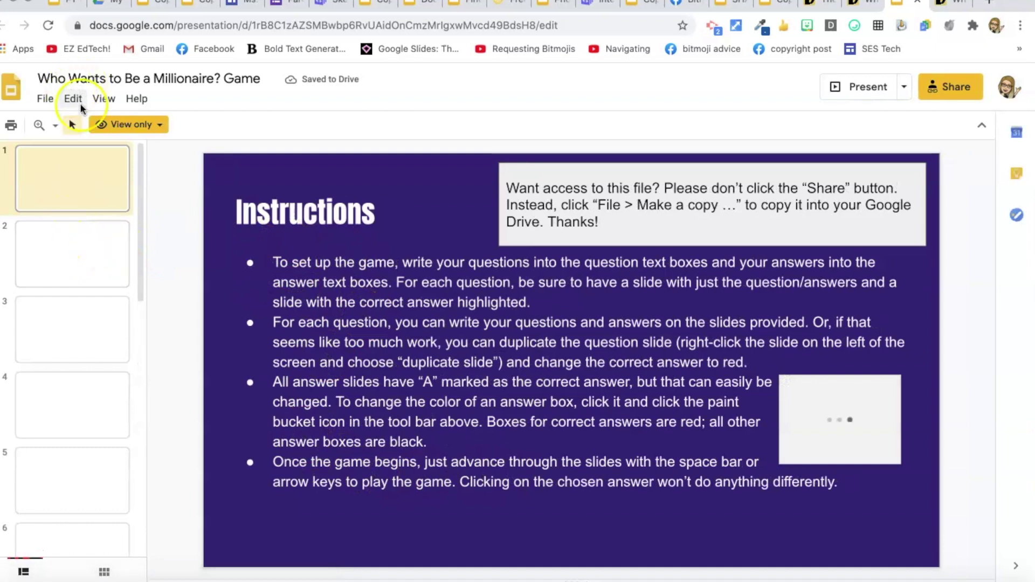
# Step: Copy the entire Who Wants to Be a Millionaire? Game deck with File > Make a copy and confirm
pyautogui.click(42, 100)
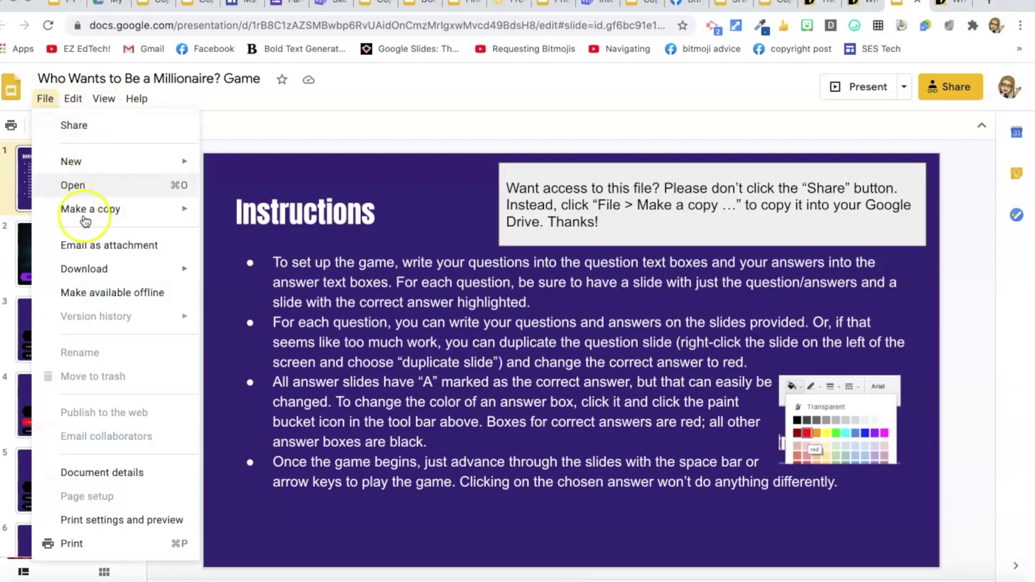
pyautogui.moveTo(87, 218)
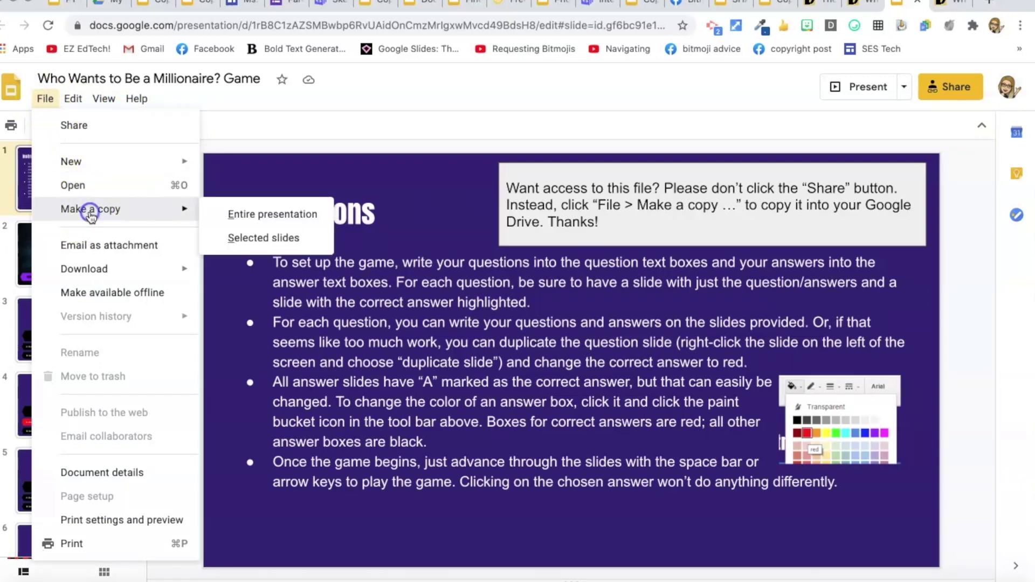
pyautogui.click(246, 216)
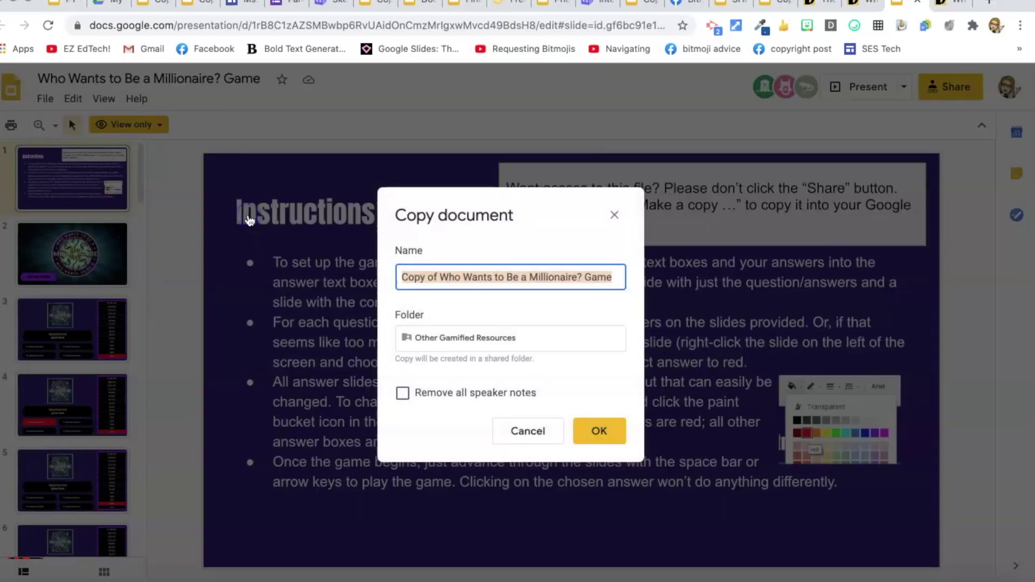
pyautogui.click(598, 434)
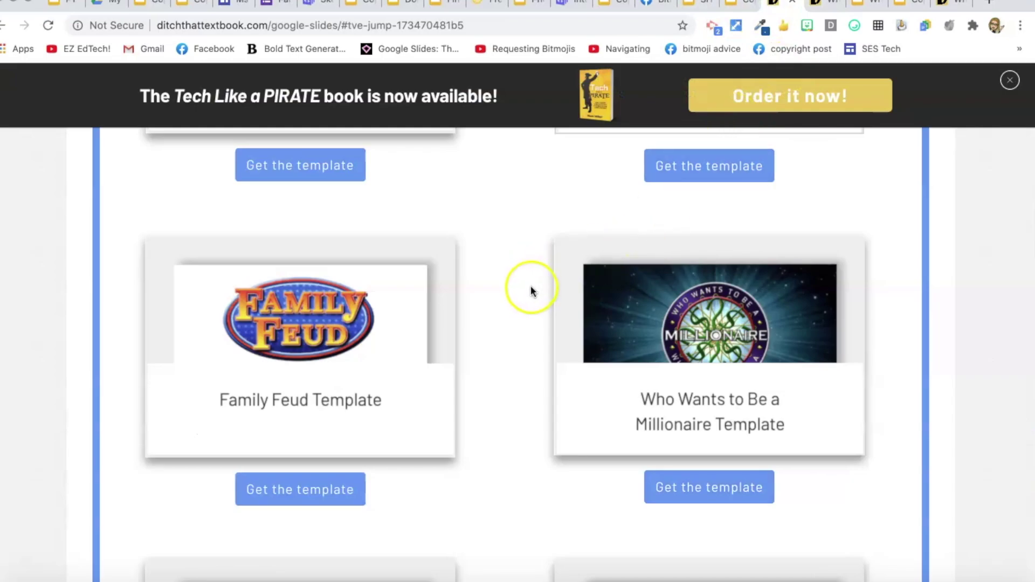
# Step: Scroll around the templates section showing the Family Feud and Millionaire games
pyautogui.scroll(4, 531, 286)
pyautogui.scroll(-2, 393, 472)
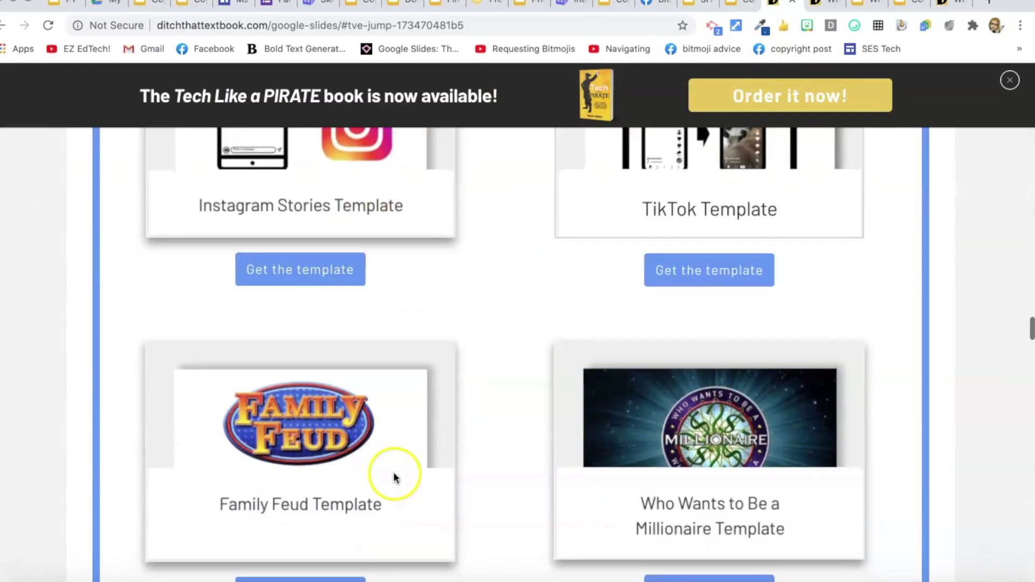
pyautogui.scroll(10, 394, 471)
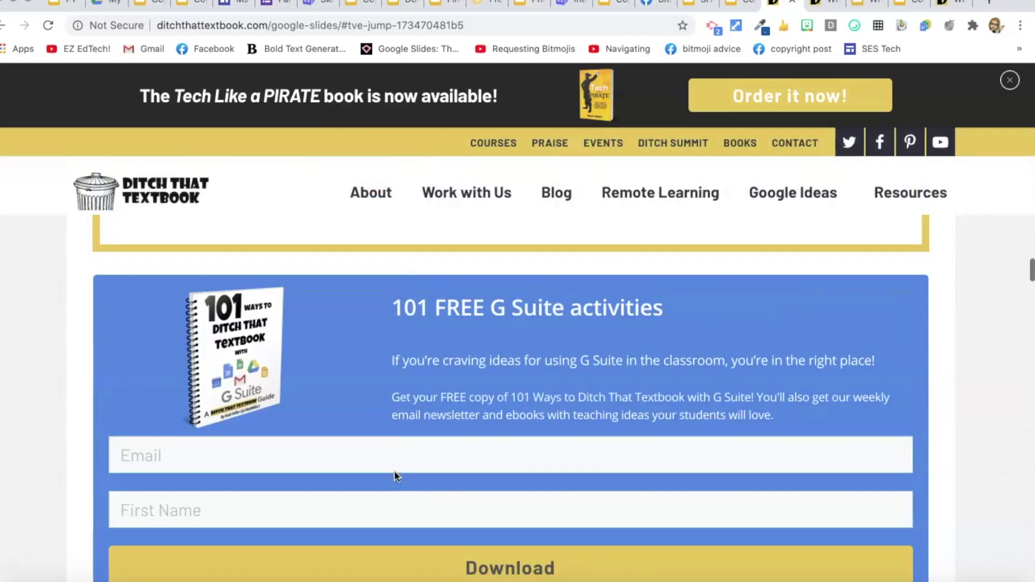
pyautogui.scroll(-10, 394, 471)
pyautogui.scroll(10, 393, 448)
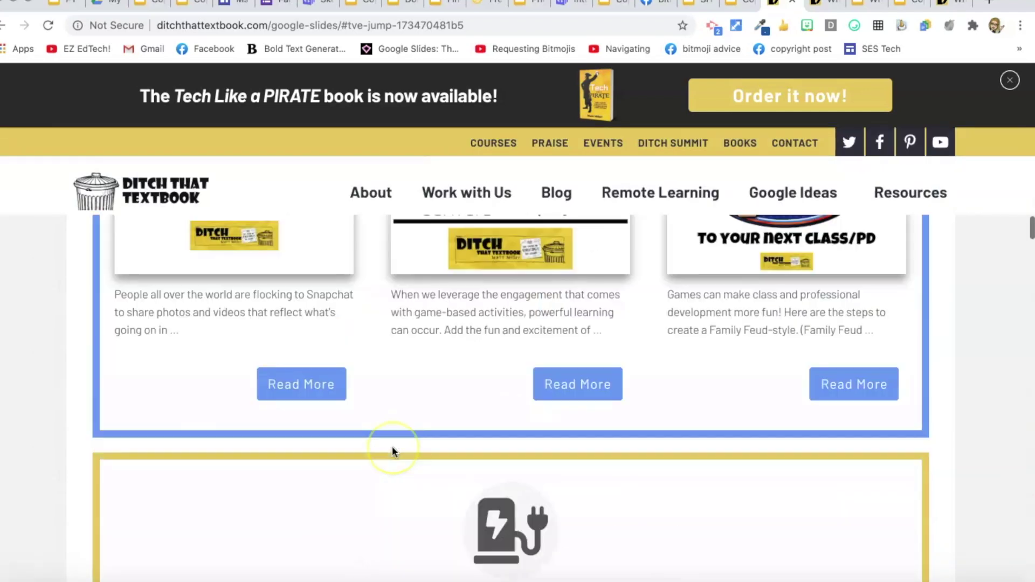
pyautogui.scroll(15, 393, 448)
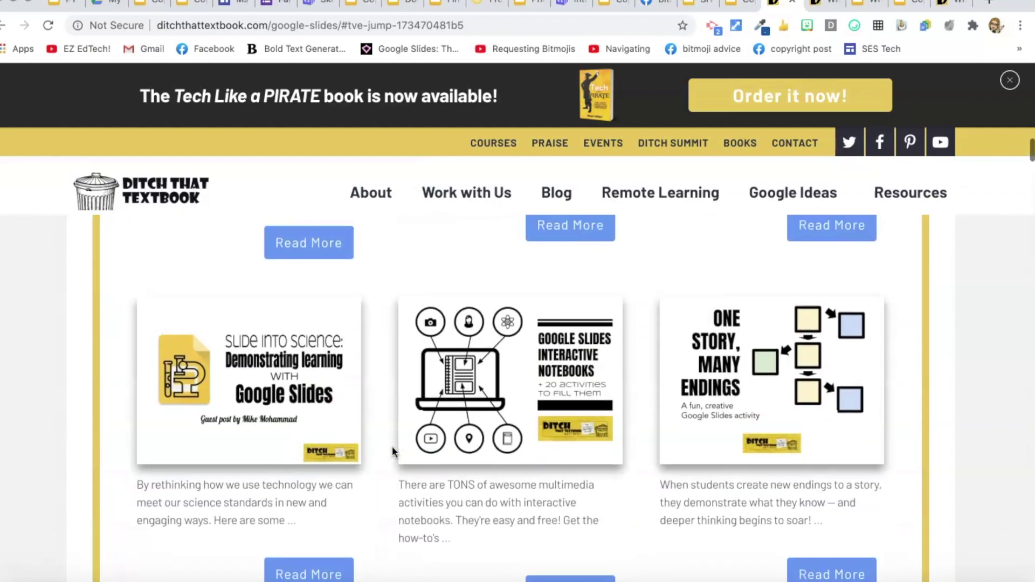
pyautogui.scroll(-10, 392, 451)
pyautogui.scroll(-15, 393, 448)
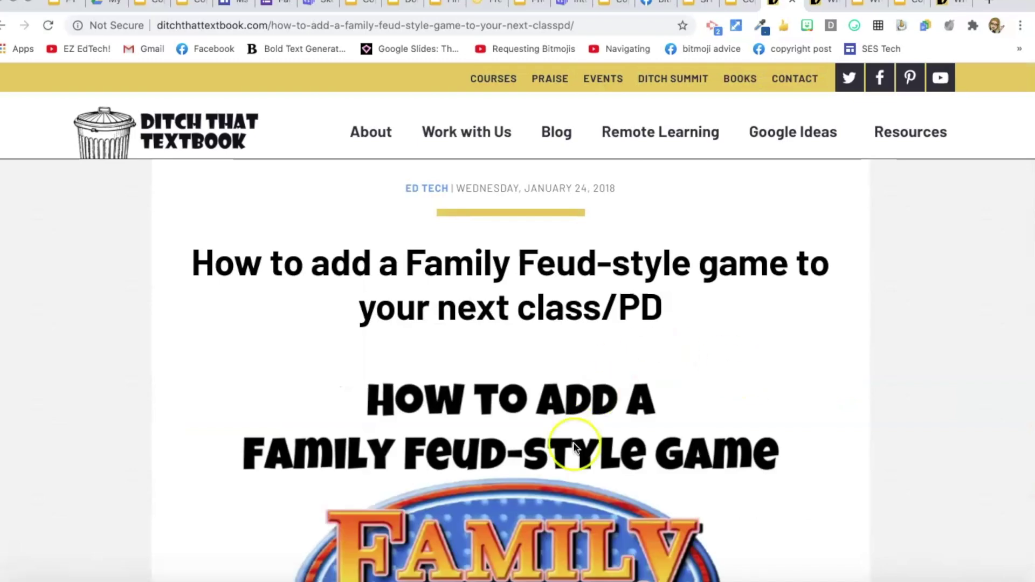
# Step: Scroll through the Family Feud-style game article, then return to the Copy of This orThat deck
pyautogui.scroll(-10, 573, 442)
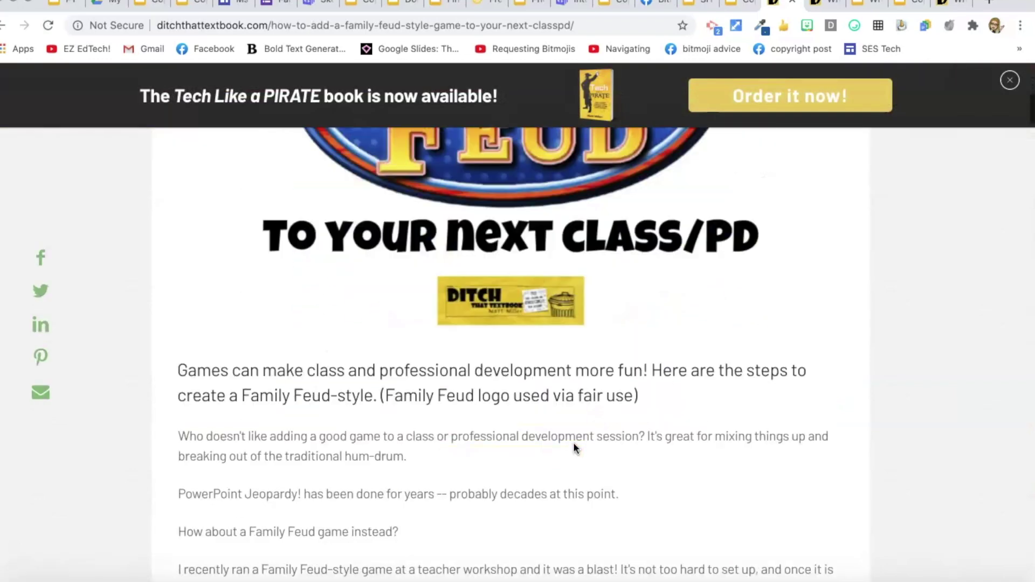
pyautogui.scroll(-9, 574, 447)
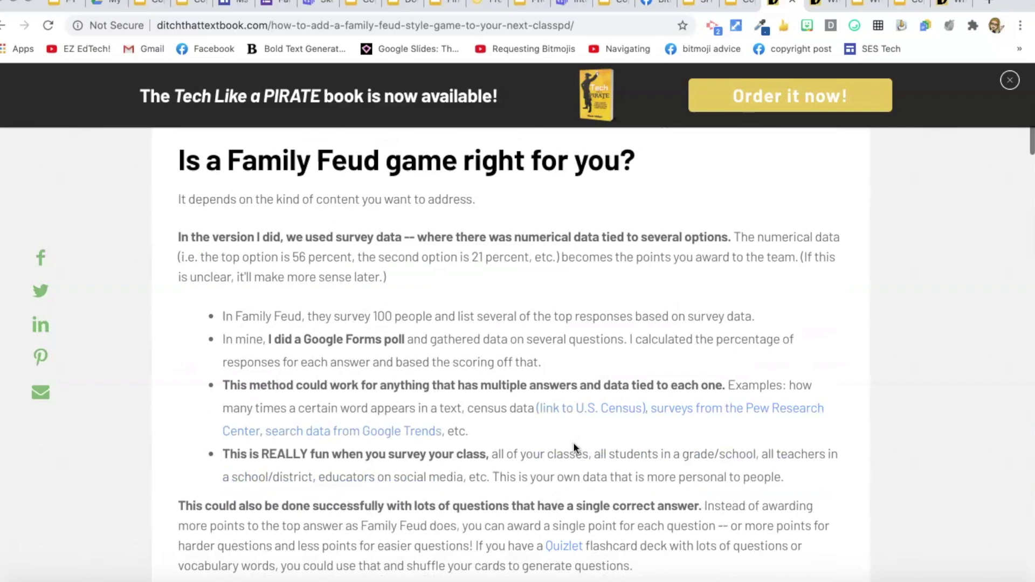
pyautogui.scroll(-10, 574, 447)
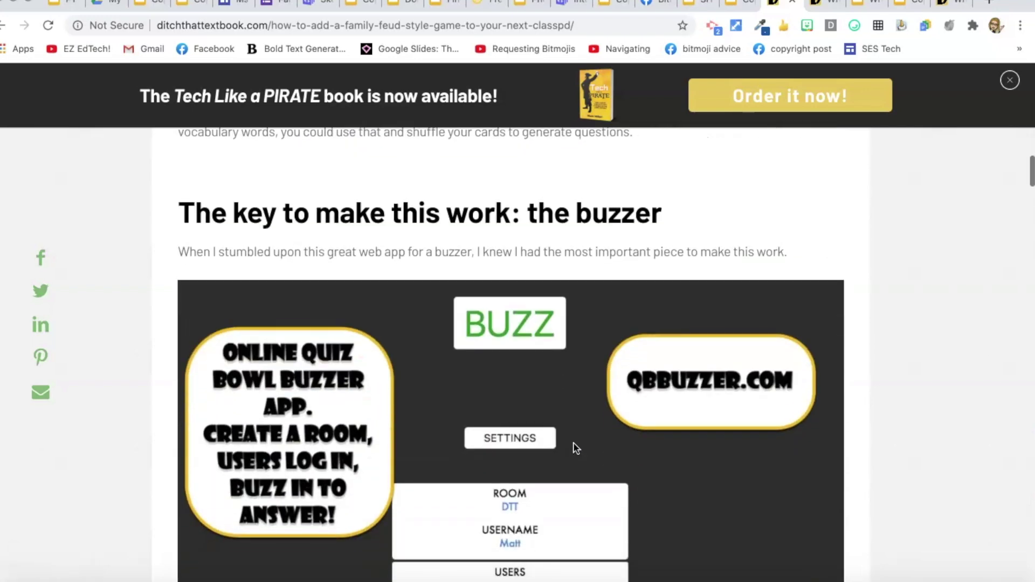
pyautogui.scroll(-10, 574, 445)
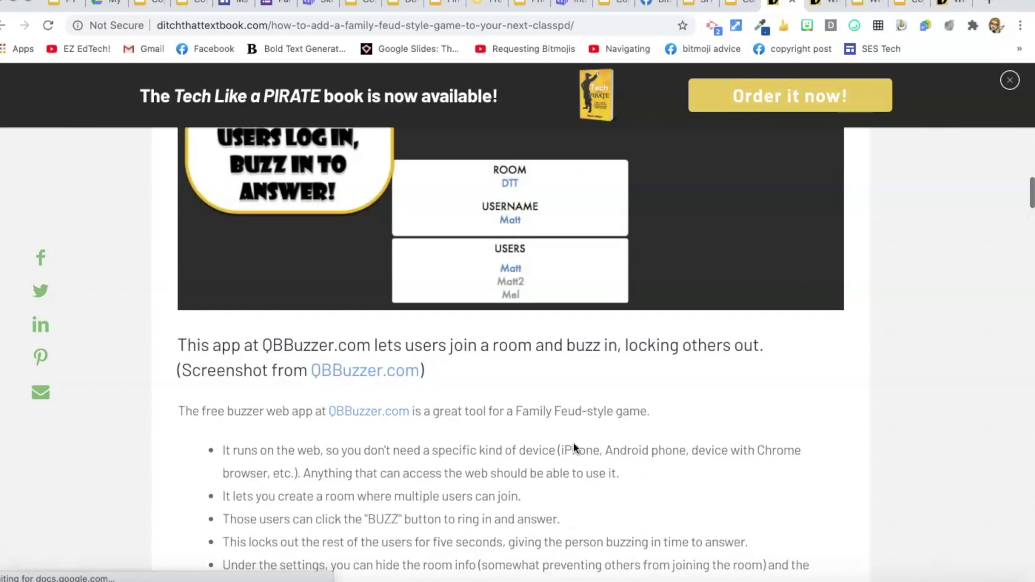
pyautogui.scroll(-10, 574, 448)
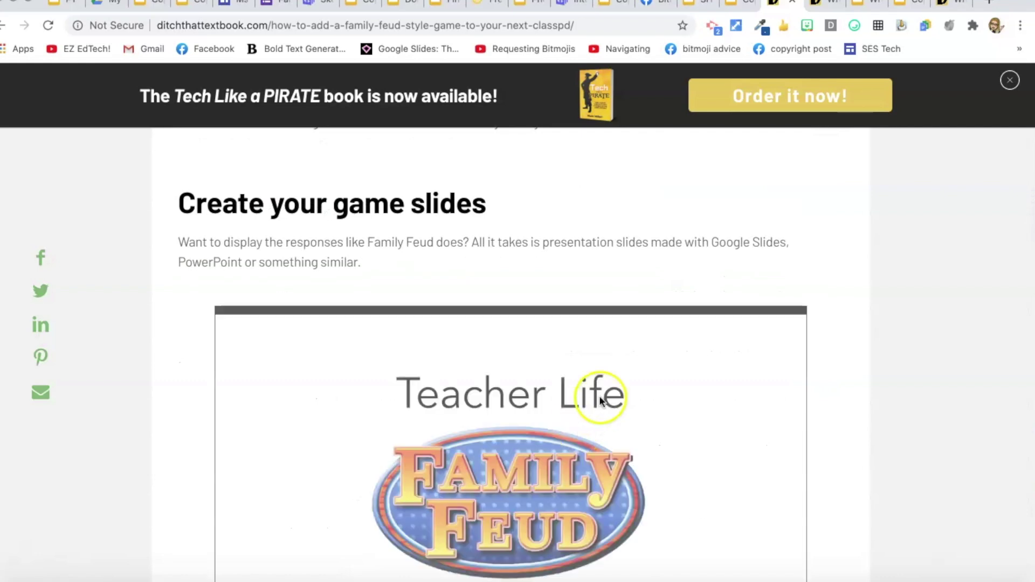
pyautogui.scroll(-8, 607, 390)
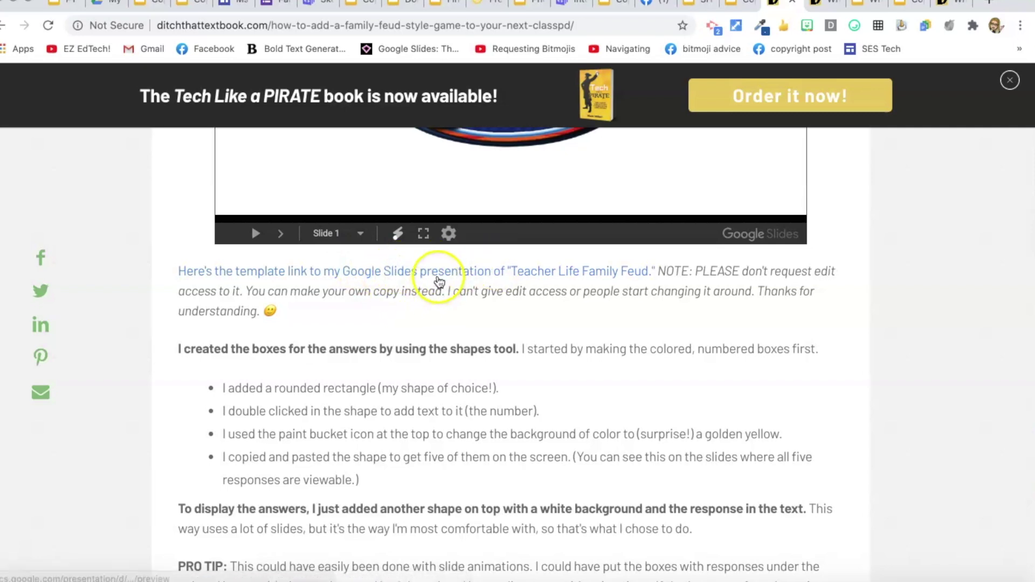
pyautogui.scroll(-1, 492, 406)
pyautogui.scroll(-9, 492, 406)
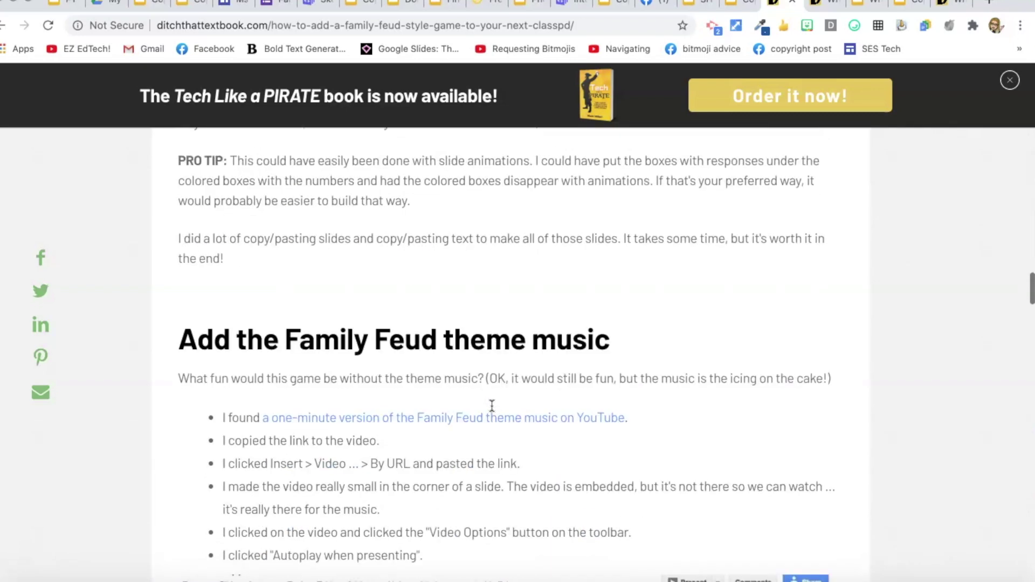
pyautogui.scroll(-6, 496, 420)
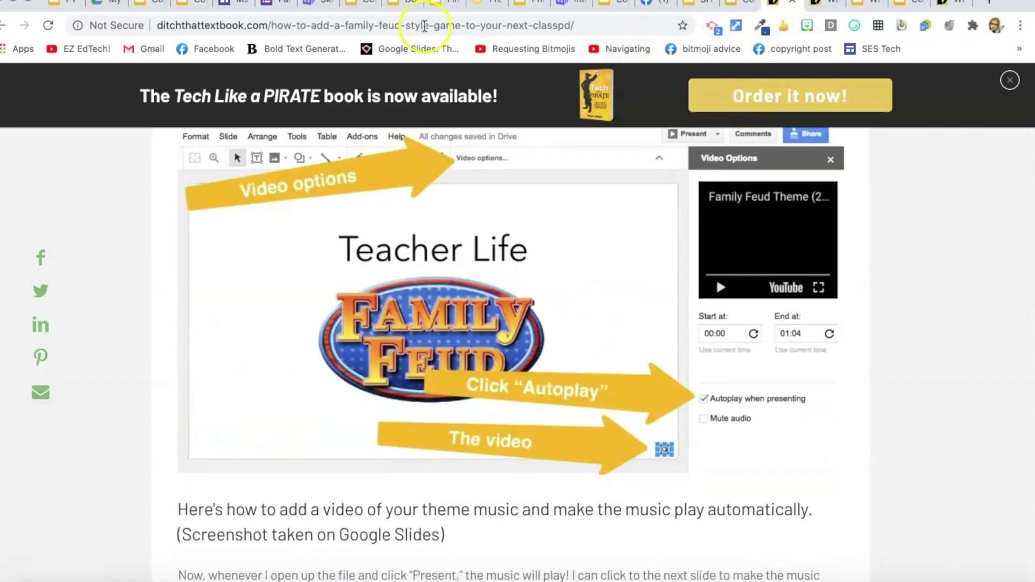
pyautogui.click(4, 26)
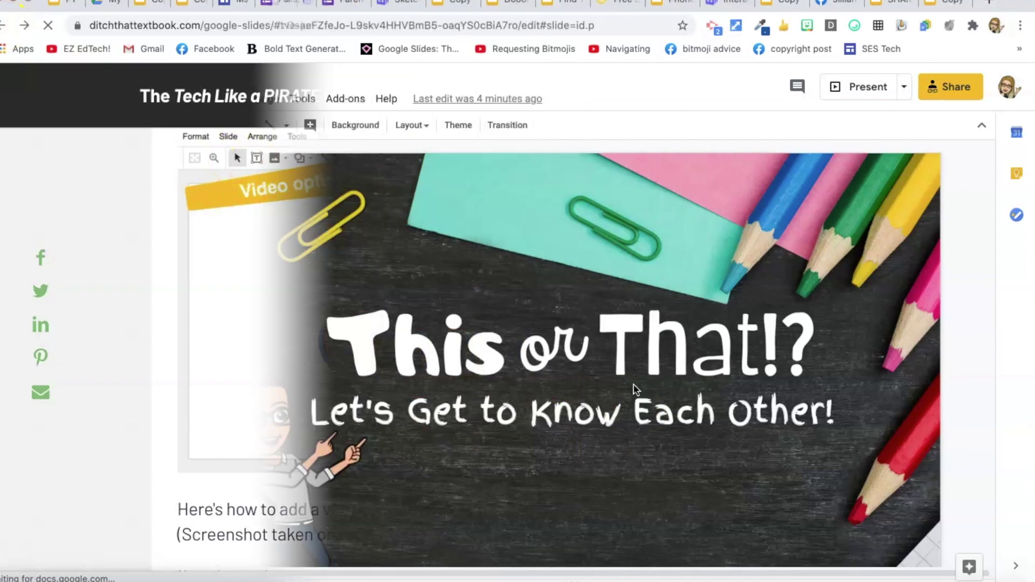